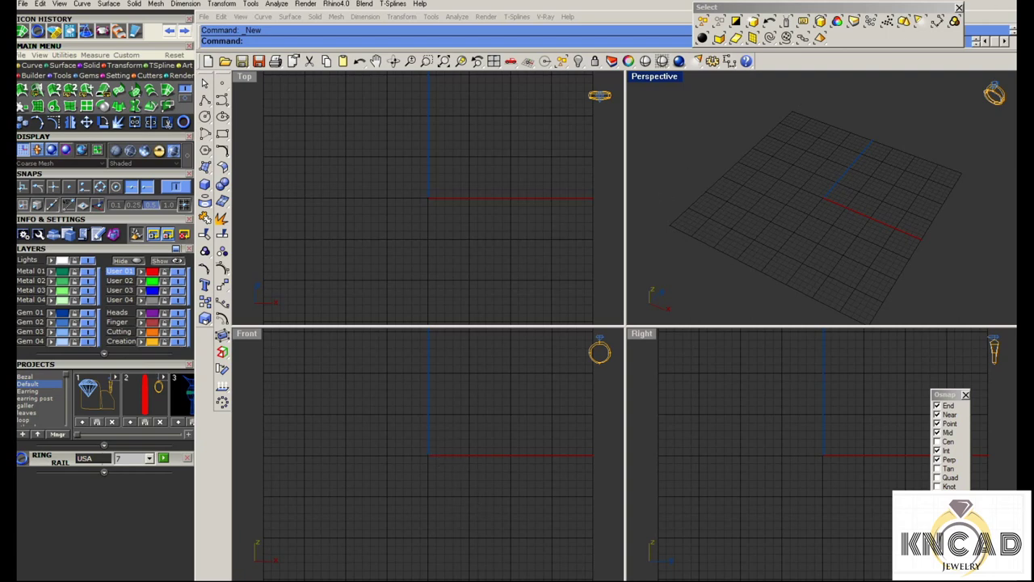
Launch Notepad and type the intro note on making a star signet ring in 10 minutes
key(super+r)
key(Return)
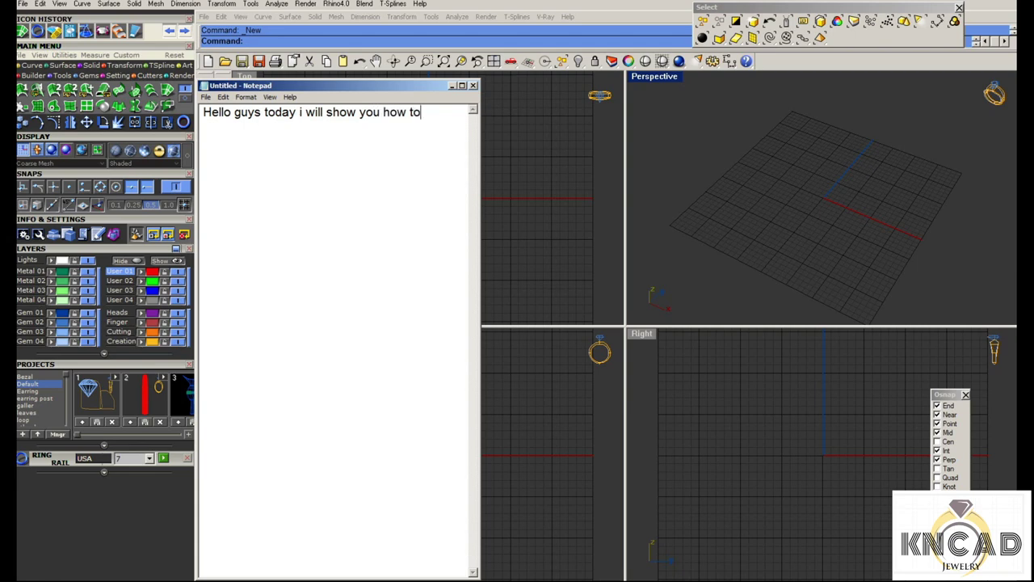
text( make star dignet ring in 10 min)
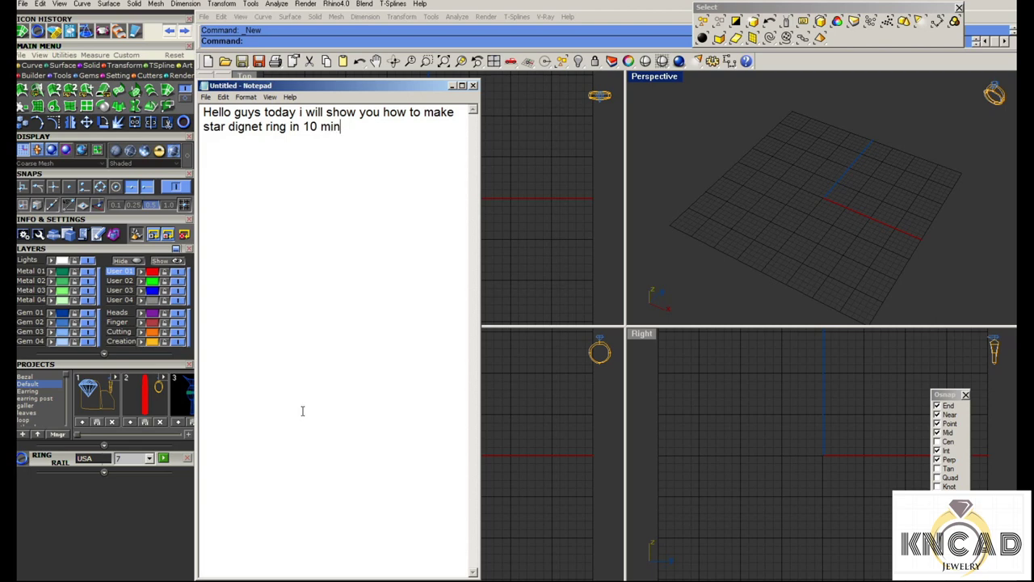
Correct 'dignet' to 'signet', add 'let's continue' on a new line, and minimize the note
click(235, 129)
key(BackSpace)
text(s)
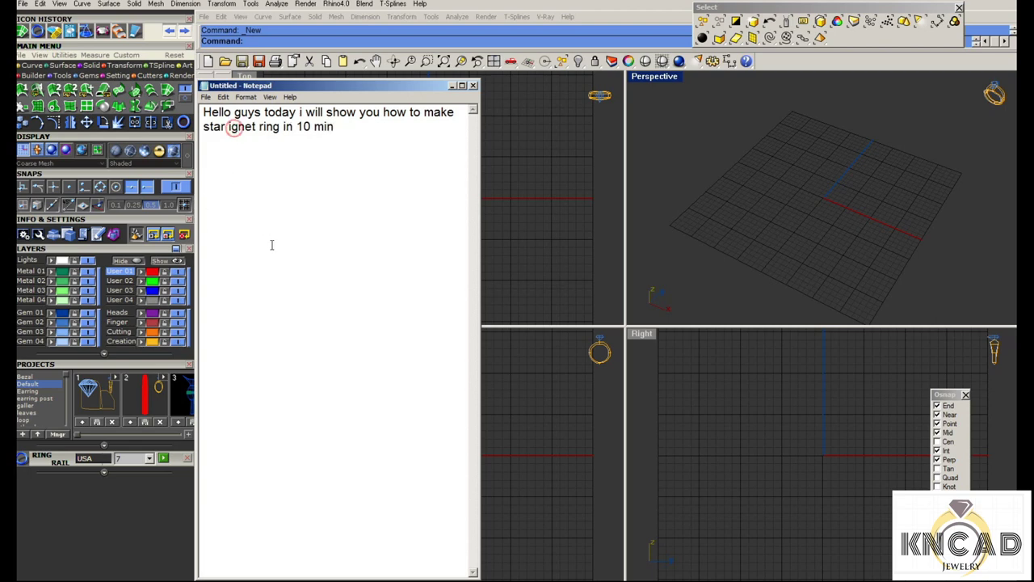
key(Return)
key(Return)
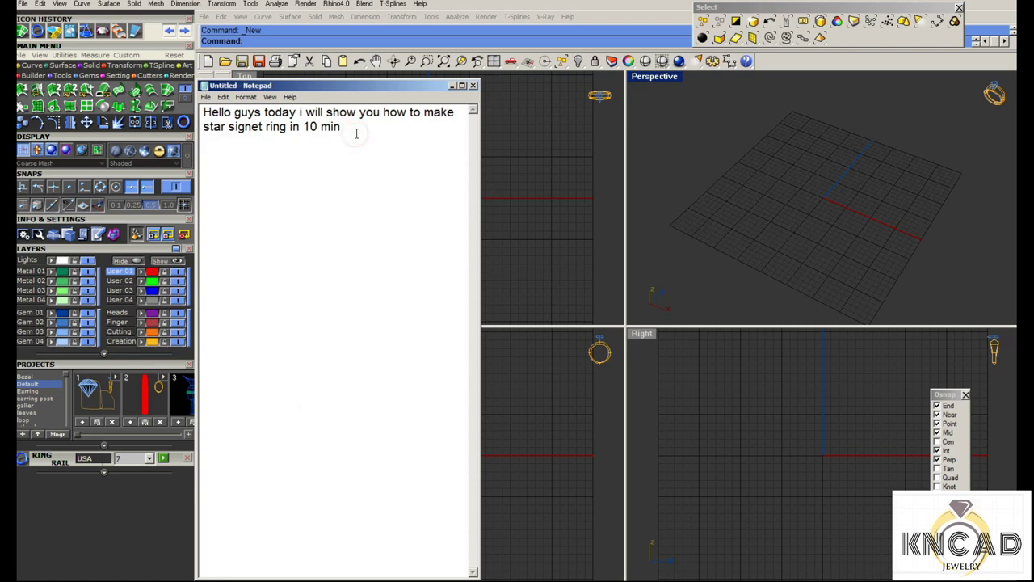
text(let's continue)
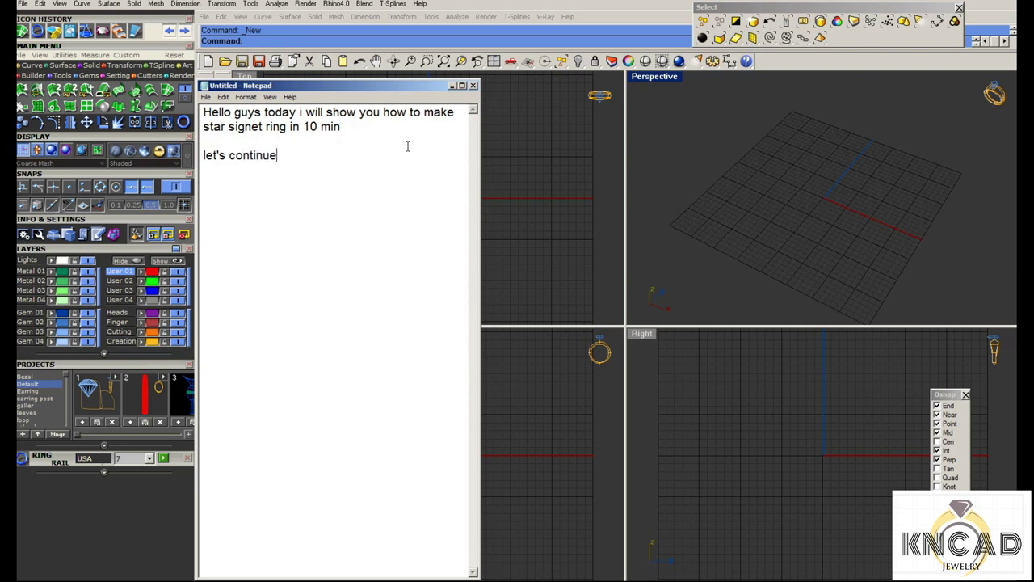
click(451, 86)
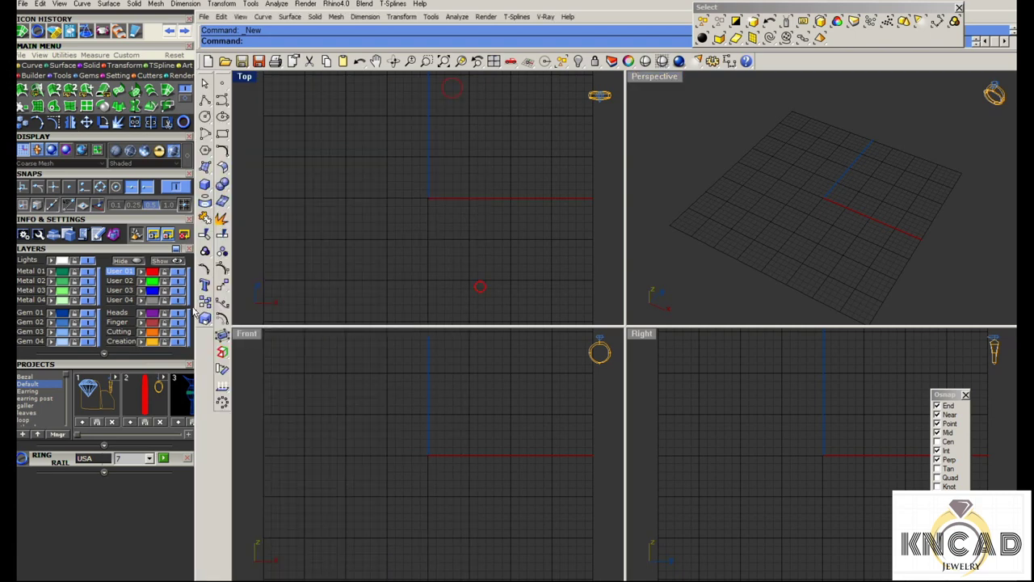
Make Metal 01 current, add a size 7 ring circle, and draw a radius-8 star at the origin
click(32, 271)
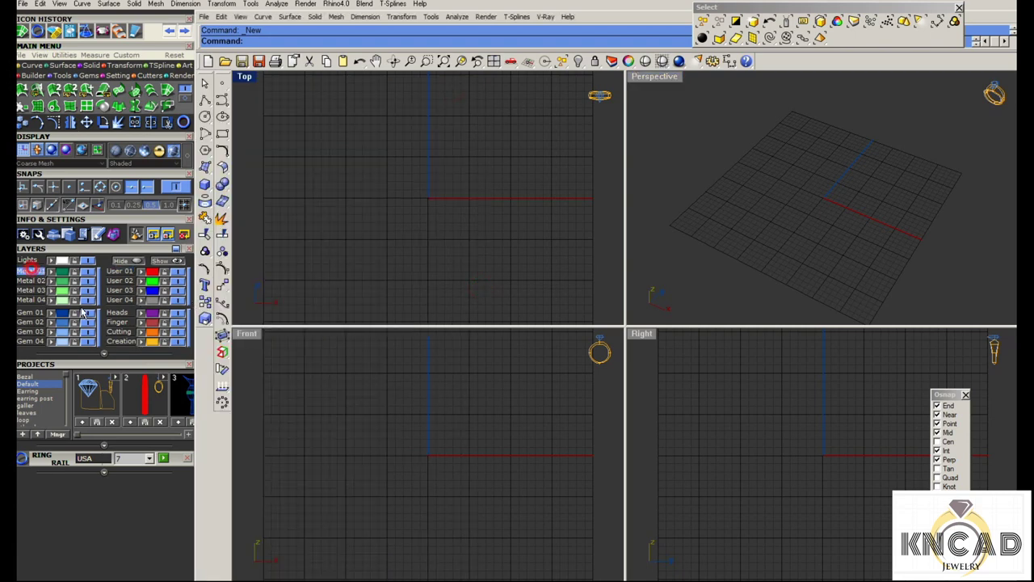
click(160, 459)
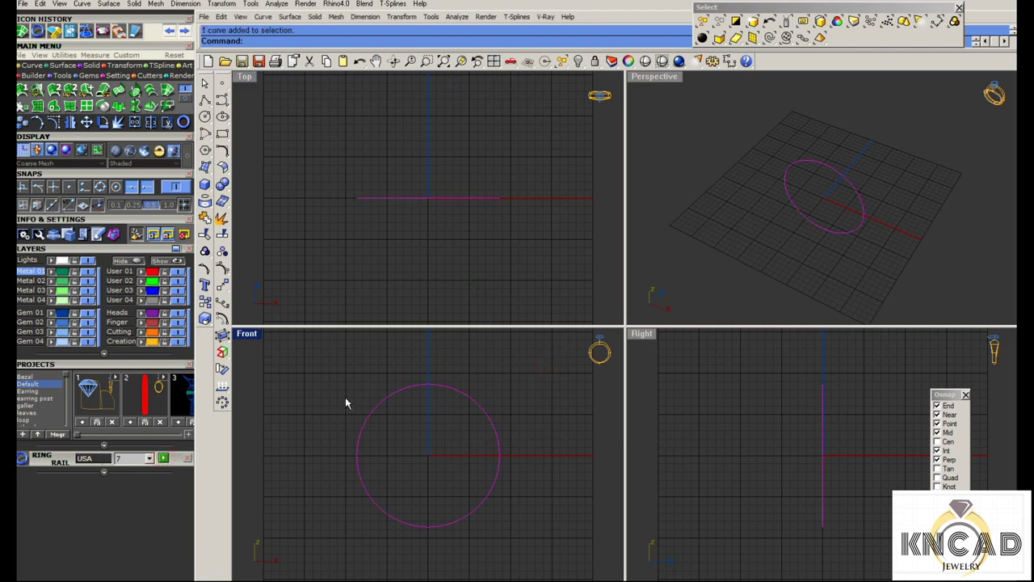
click(206, 149)
click(222, 194)
click(428, 198)
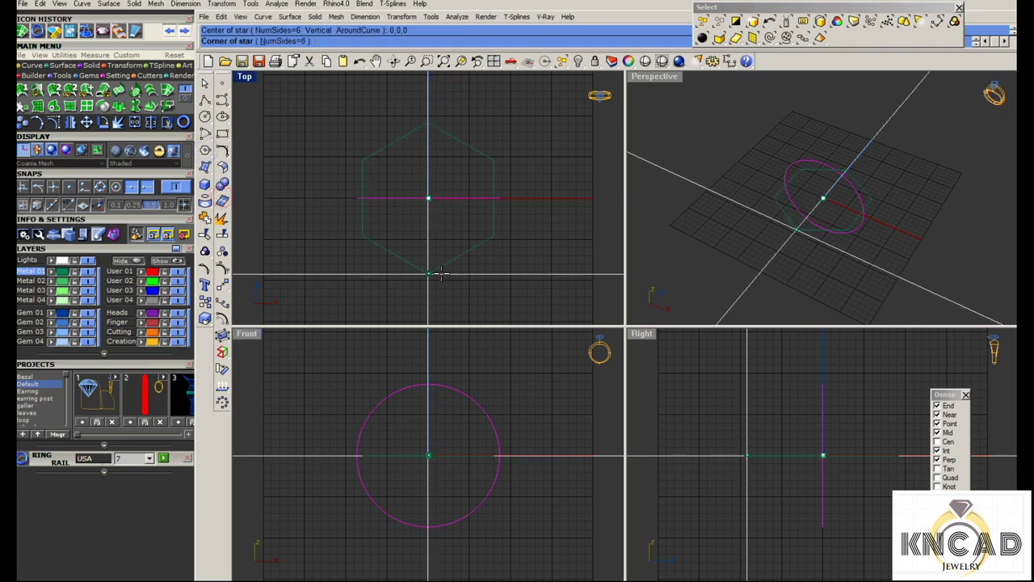
text(8)
key(Return)
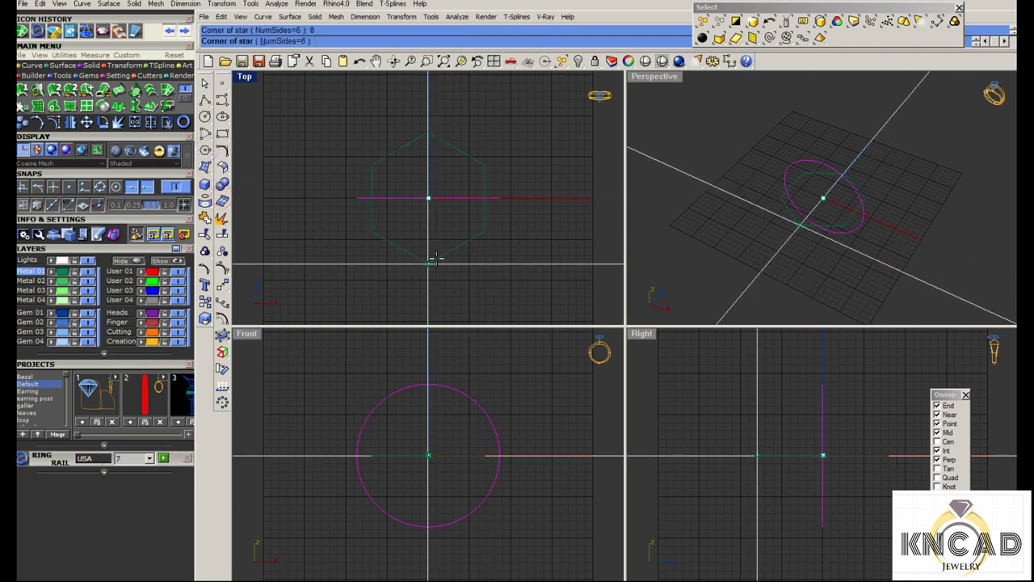
click(434, 258)
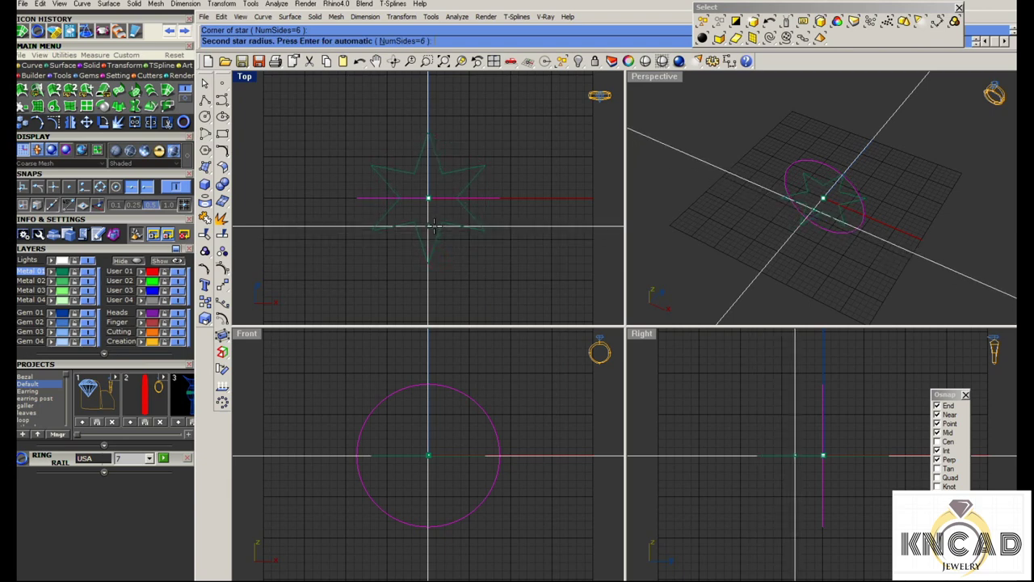
click(433, 228)
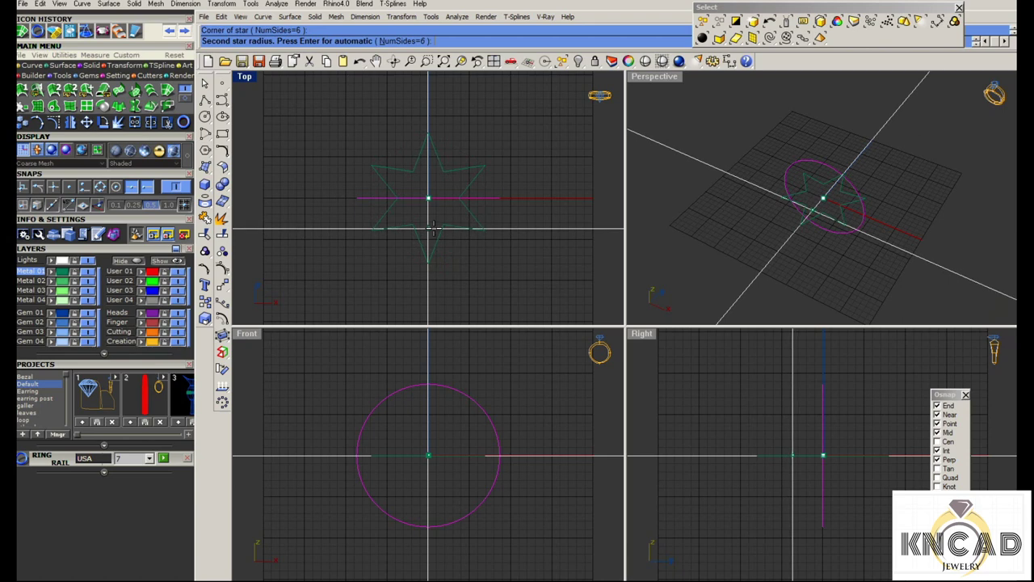
click(446, 278)
text(move)
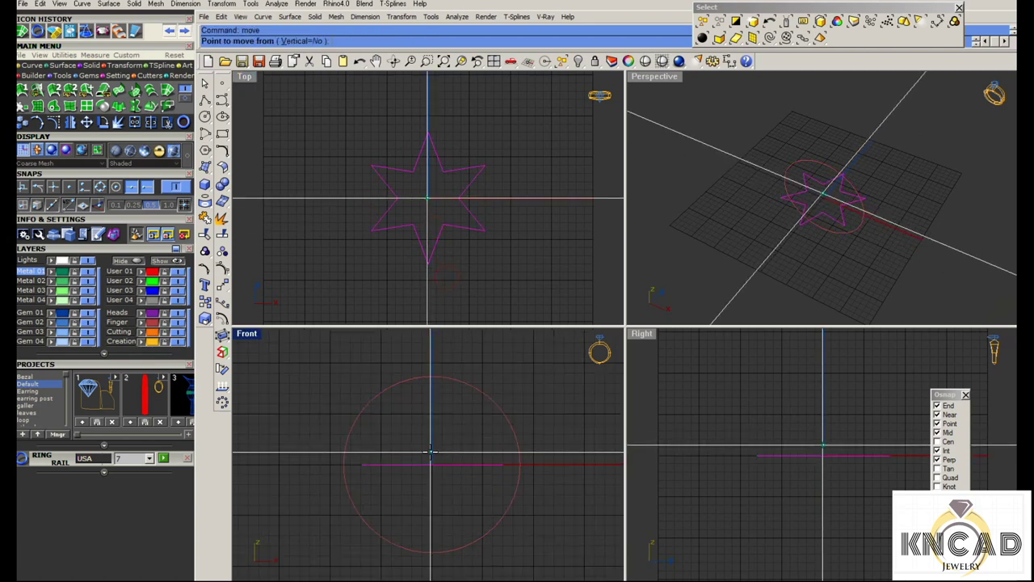
Move the star up from the origin by 2.5 past the circle's top quadrant
click(432, 464)
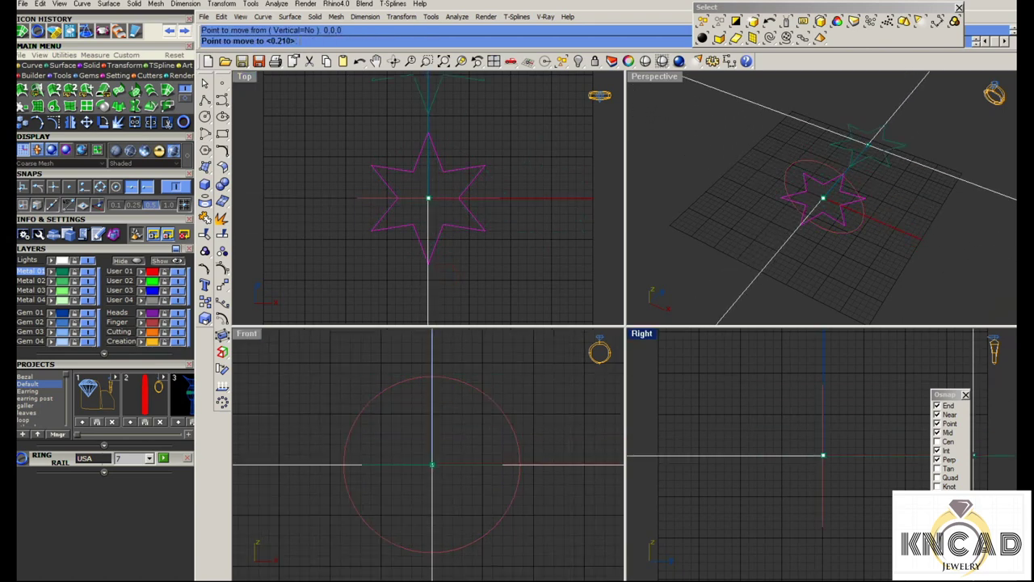
click(938, 478)
scroll(437, 374, up, 3)
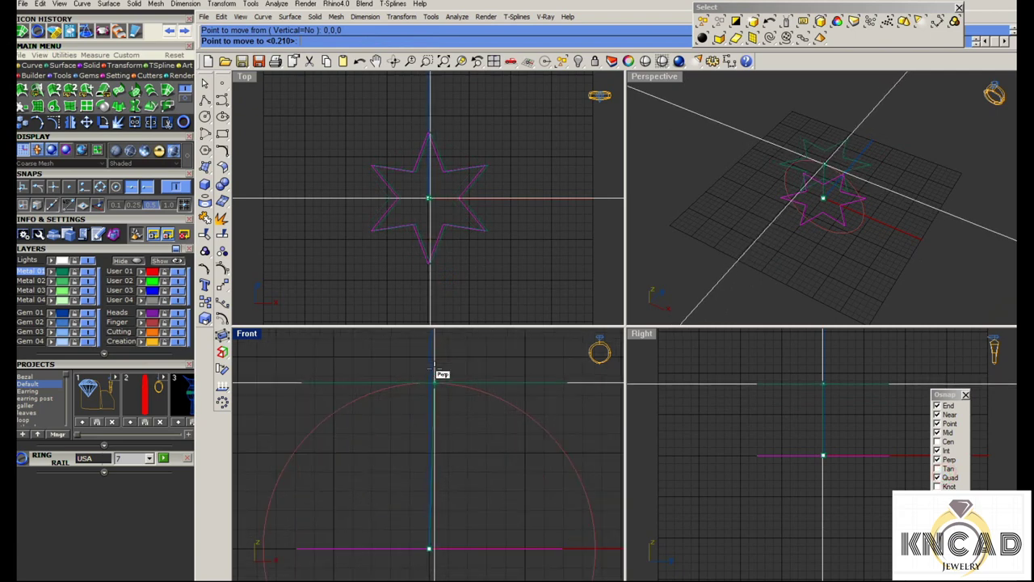
right_drag(430, 387, 421, 415)
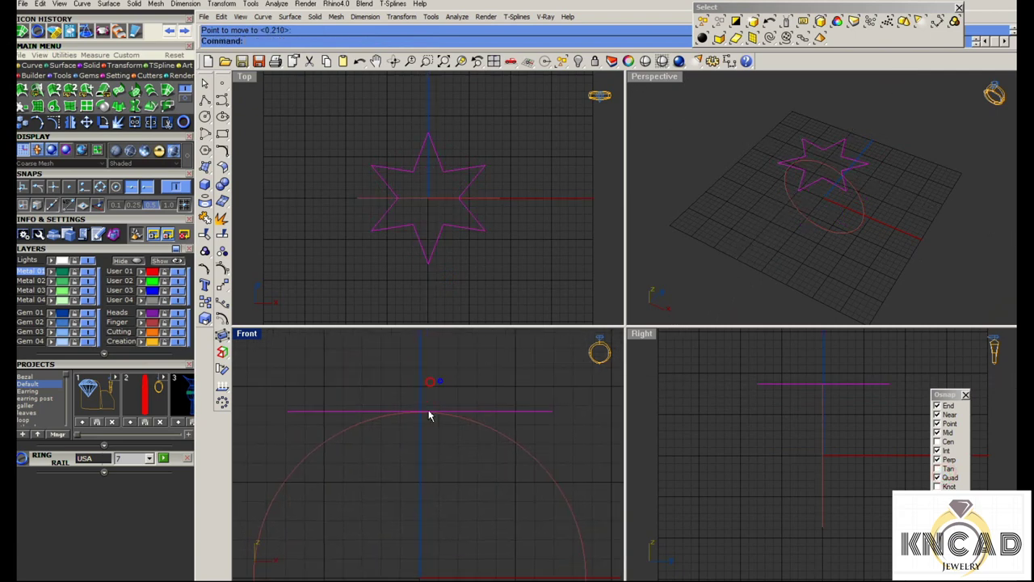
text(2.5)
key(Return)
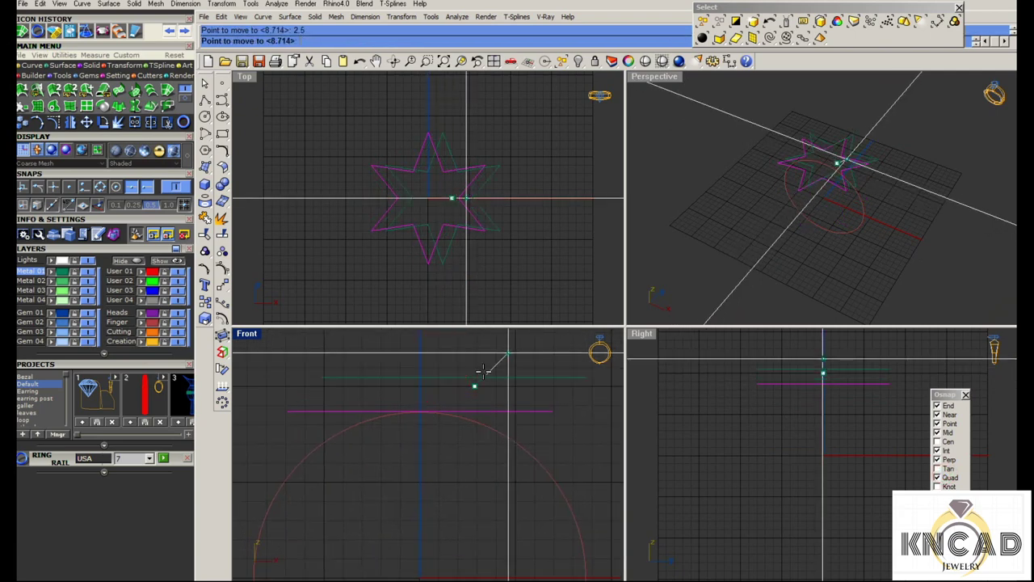
click(475, 365)
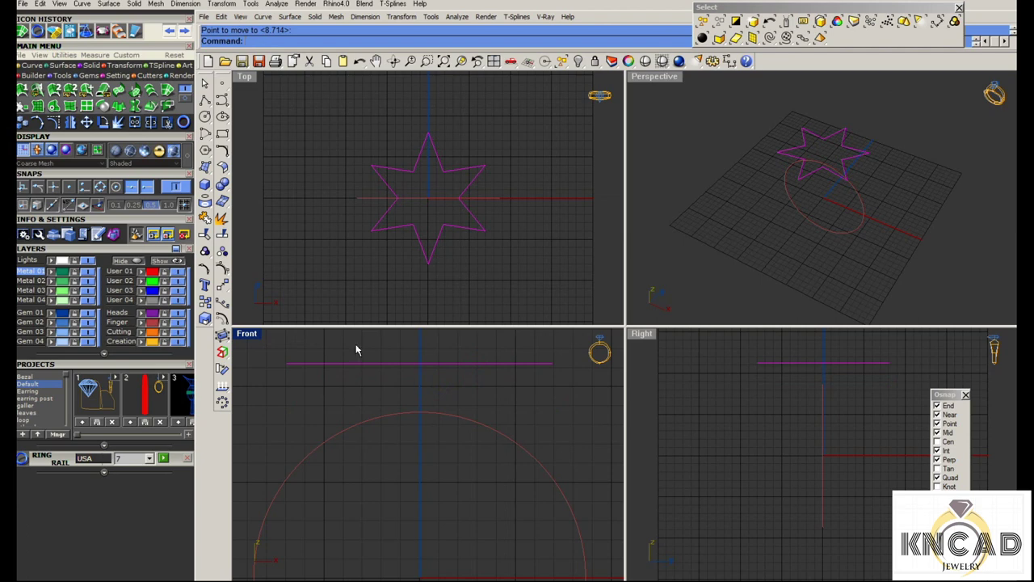
click(222, 82)
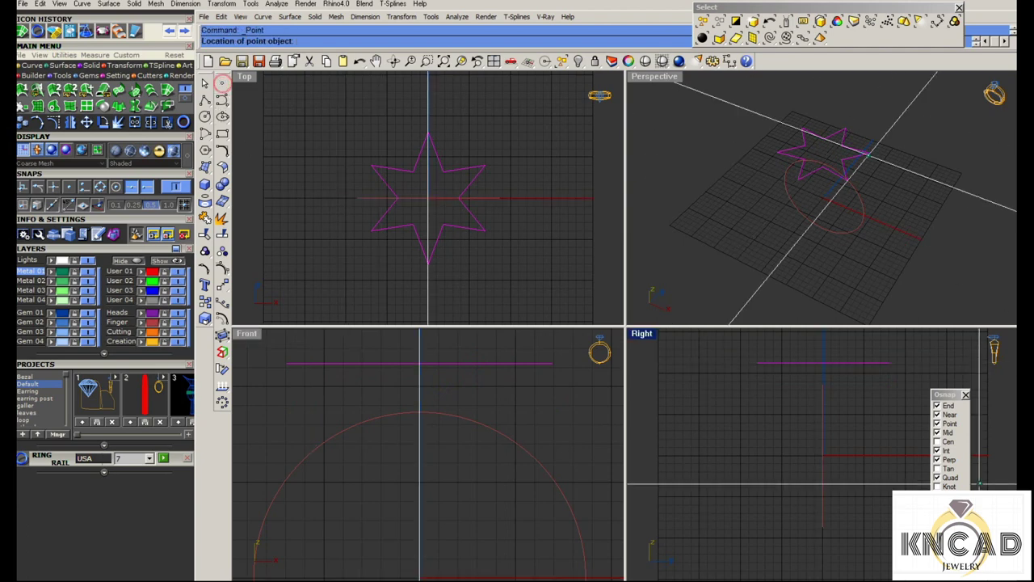
Maximize the Top view and round the star's top, upper-right and lower-right corners with 0.2 fillets
scroll(408, 200, up, 2)
scroll(848, 162, up, 4)
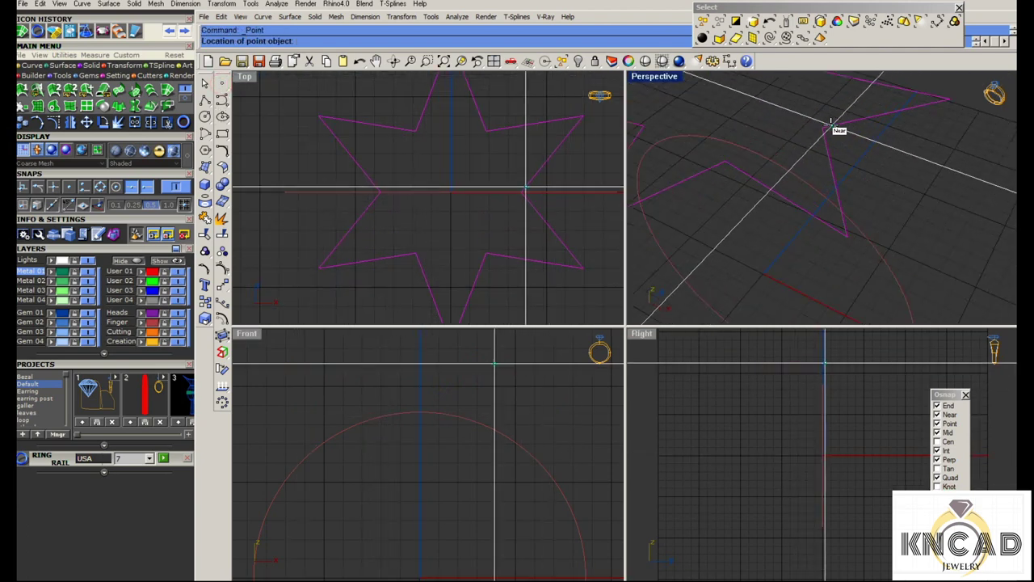
click(820, 128)
double_click(244, 77)
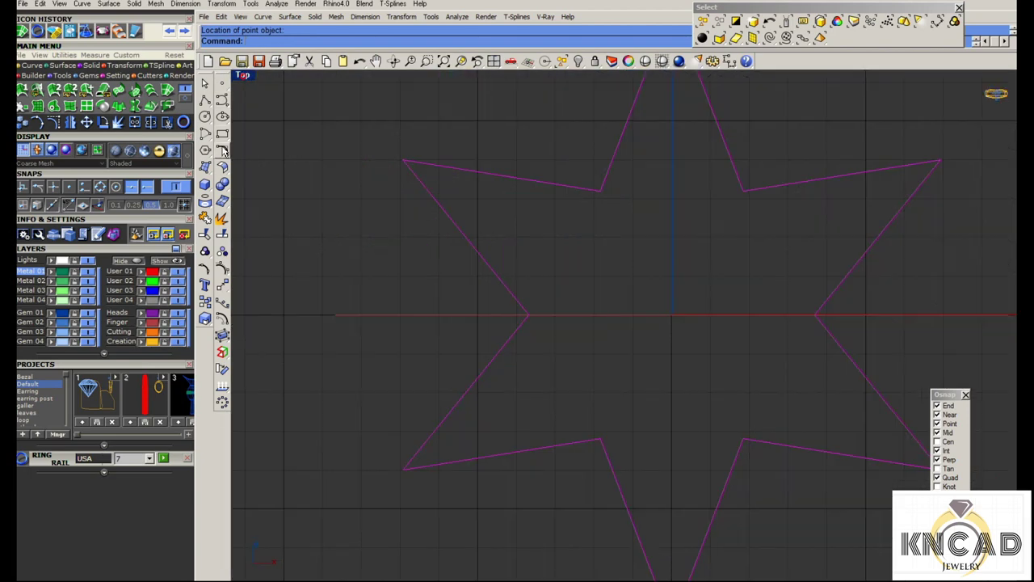
click(222, 150)
click(267, 161)
click(421, 160)
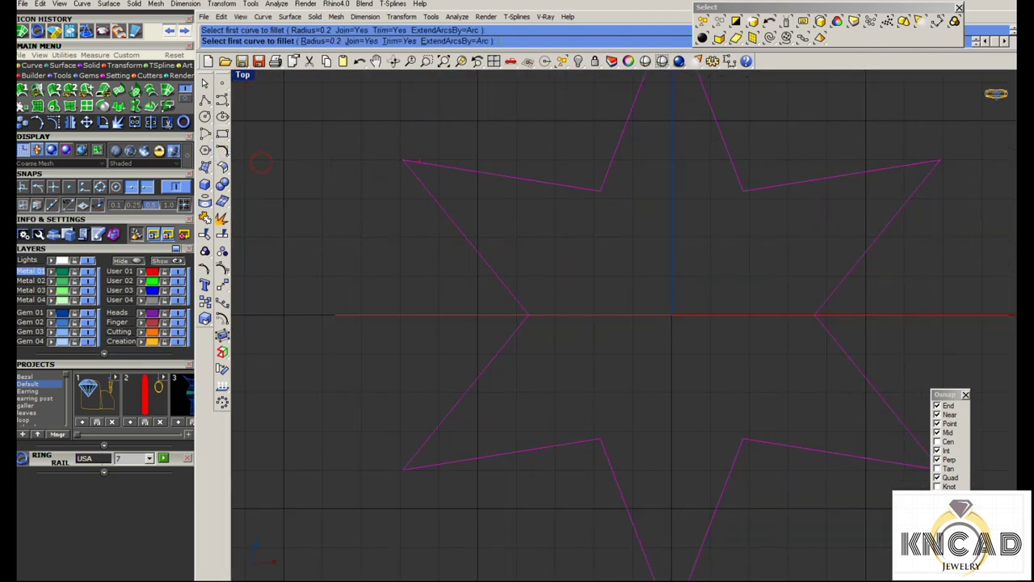
scroll(498, 128, down, 4)
click(499, 128)
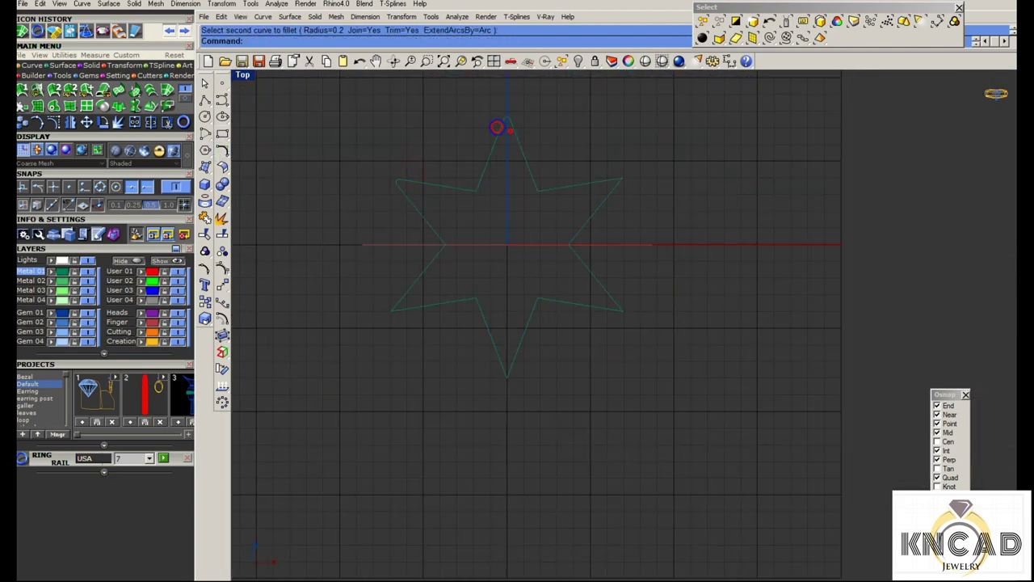
click(473, 187)
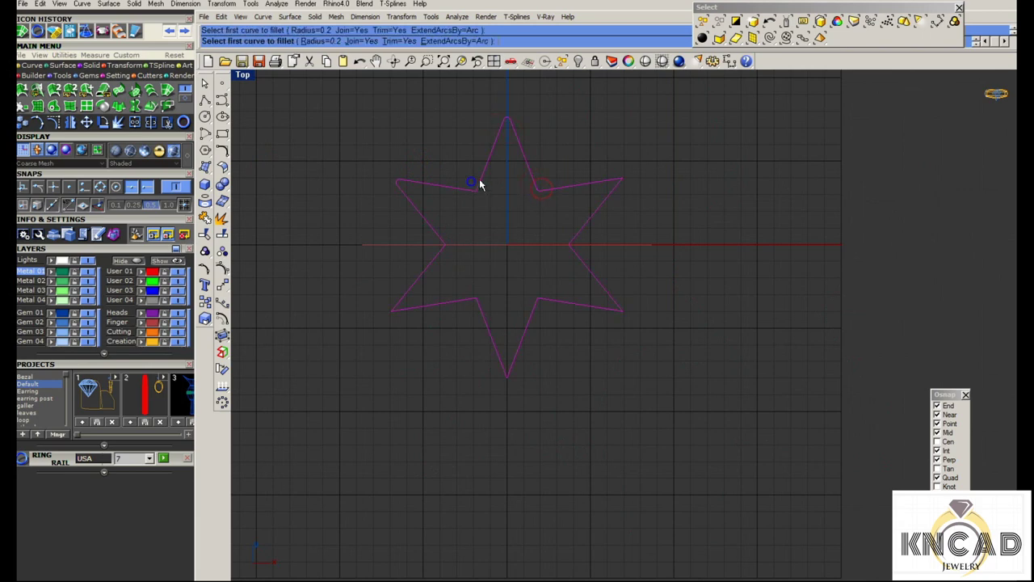
key(Return)
click(478, 181)
click(607, 180)
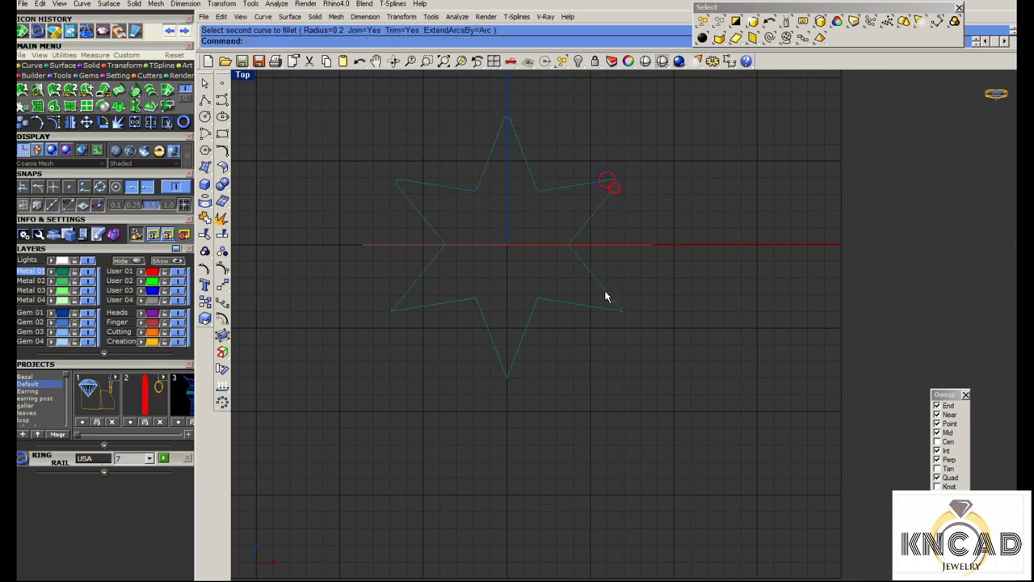
key(Return)
click(600, 307)
click(587, 264)
click(533, 316)
Fillet the lower, left and last star corners at 0.2, then place a point at the right inner corner
key(Return)
click(532, 315)
click(504, 363)
key(Return)
click(473, 307)
click(404, 295)
key(Return)
scroll(433, 254, up, 3)
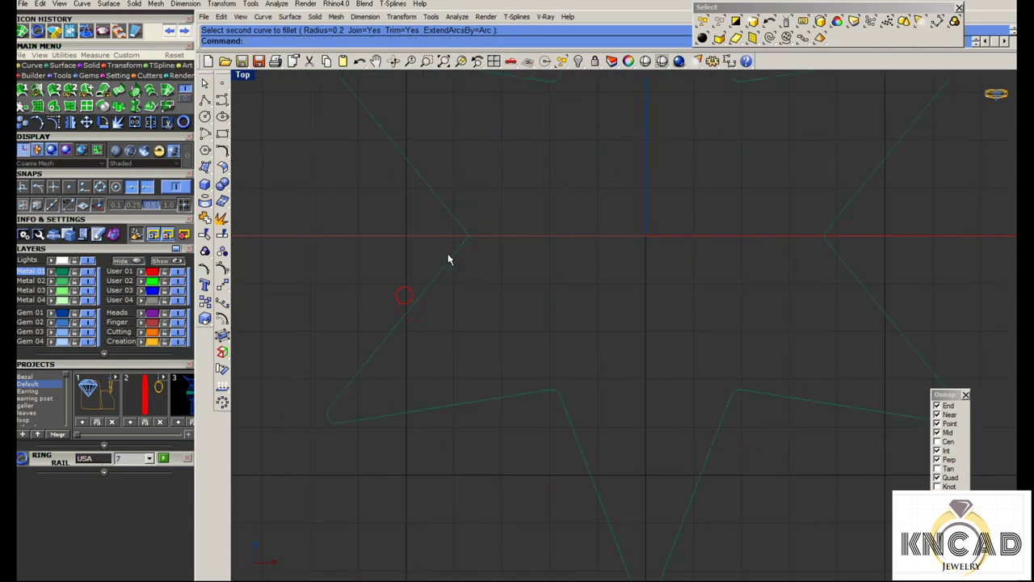
click(463, 240)
scroll(456, 251, down, 3)
scroll(461, 229, down, 2)
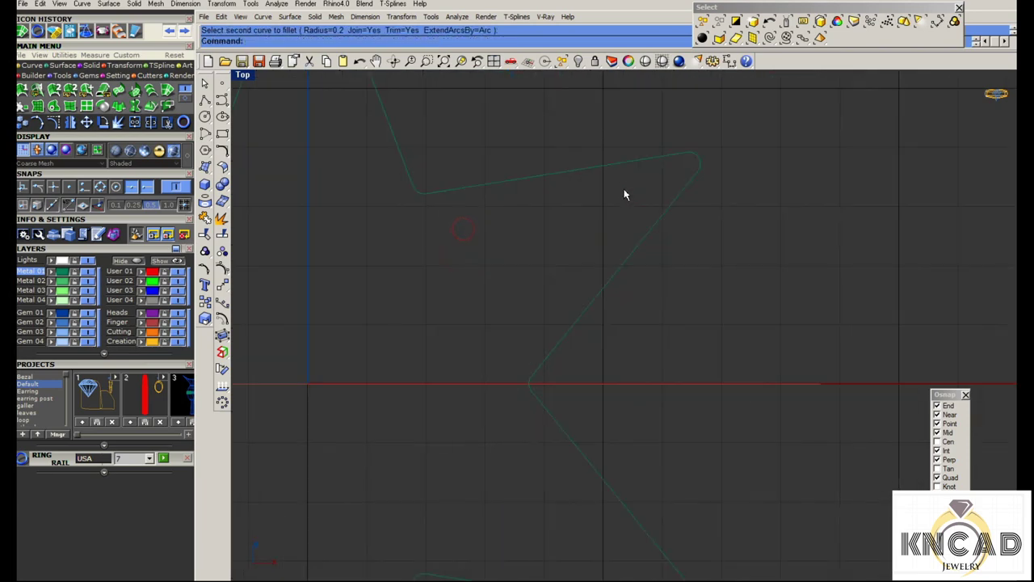
click(509, 137)
click(221, 83)
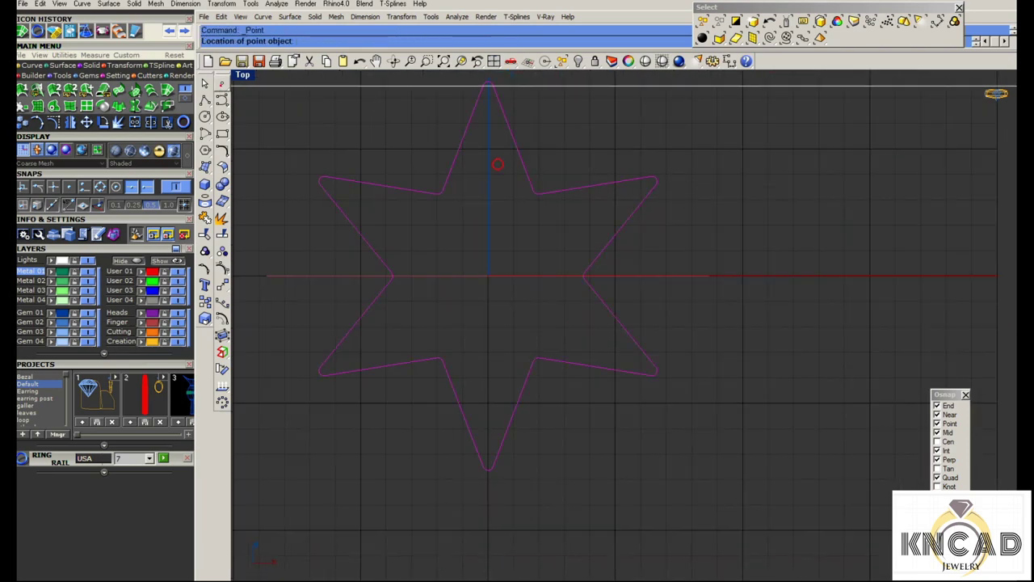
click(584, 275)
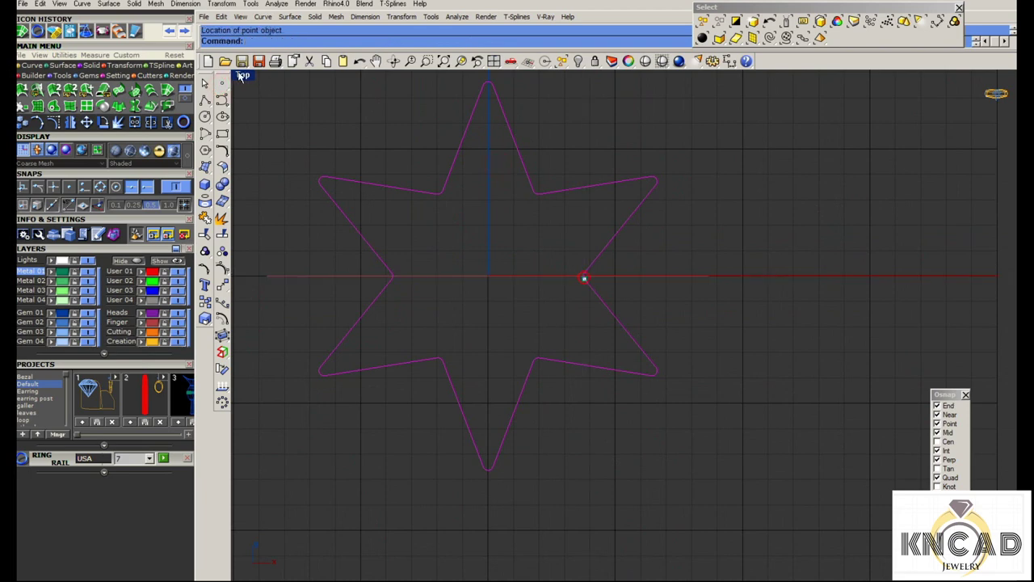
In the maximized Front view, offset the finger circle outward and raise its top control point
double_click(242, 76)
scroll(824, 130, up, 5)
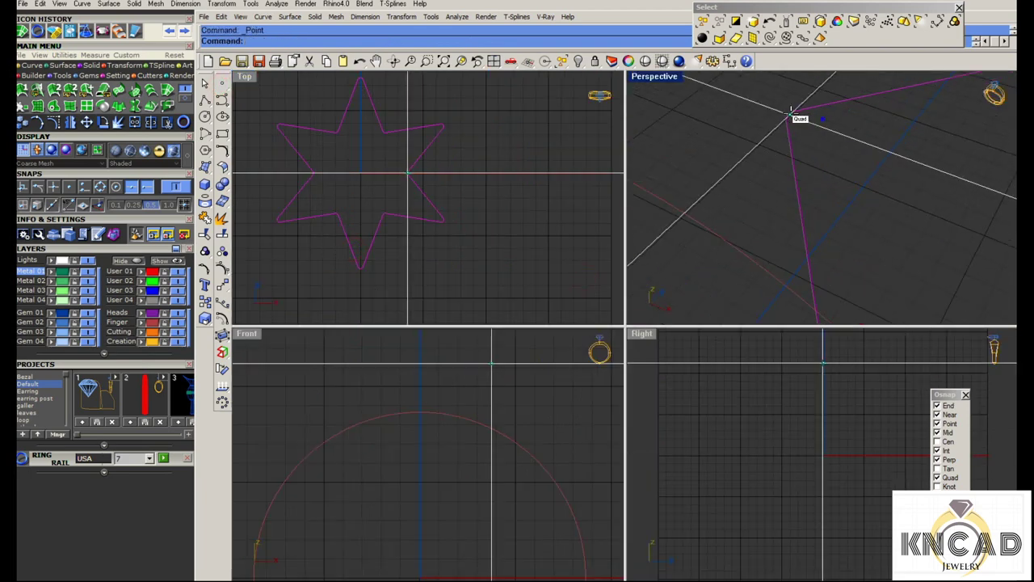
scroll(413, 199, up, 5)
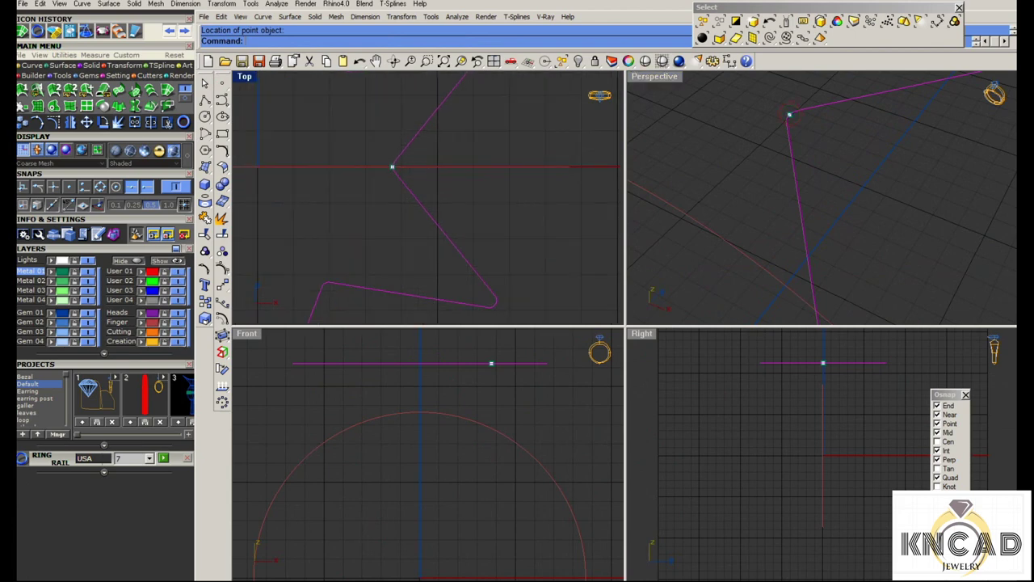
double_click(247, 333)
click(403, 300)
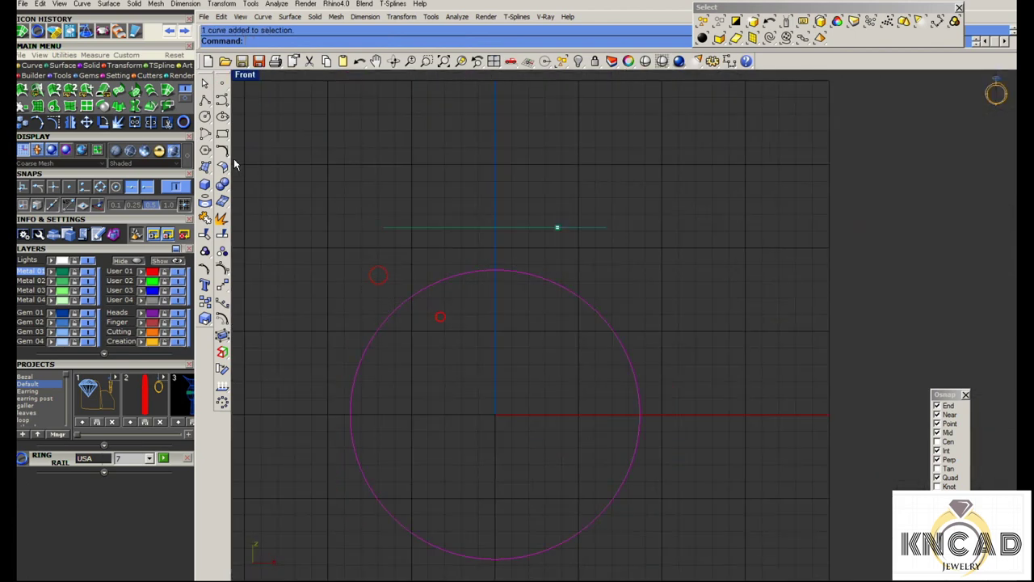
click(222, 150)
click(331, 162)
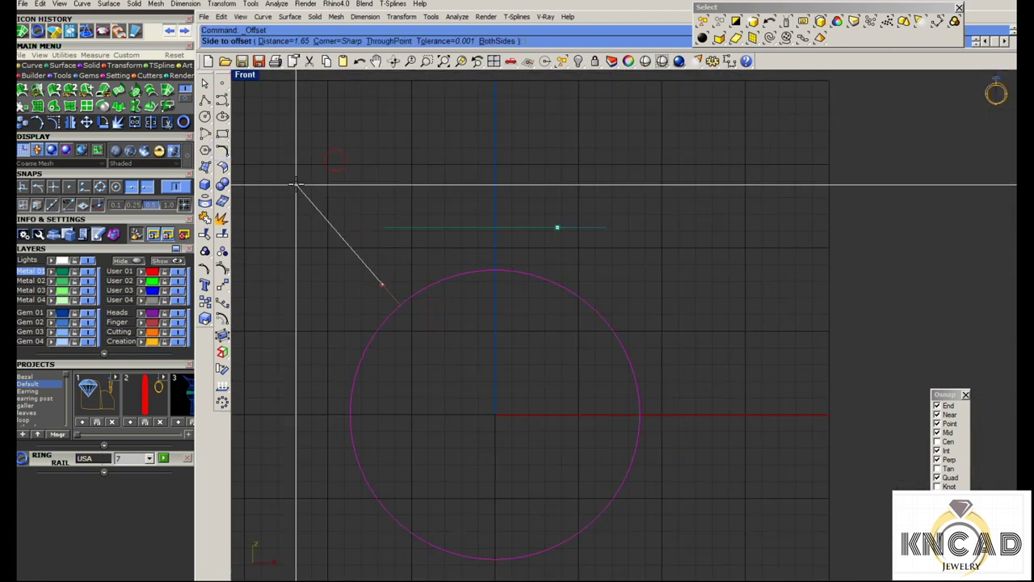
click(297, 184)
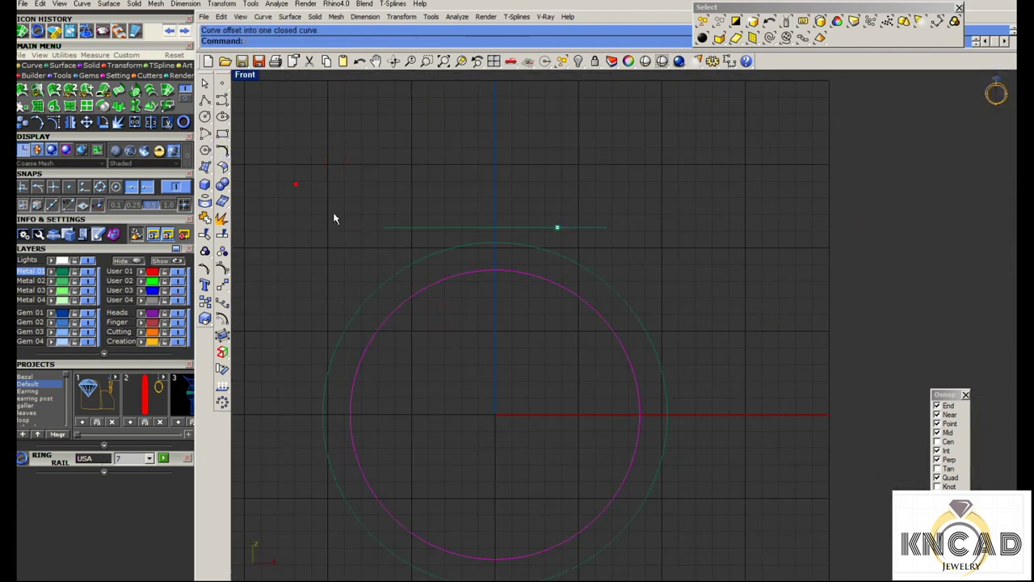
click(225, 272)
scroll(485, 203, up, 3)
drag(500, 264, 500, 143)
key(Escape)
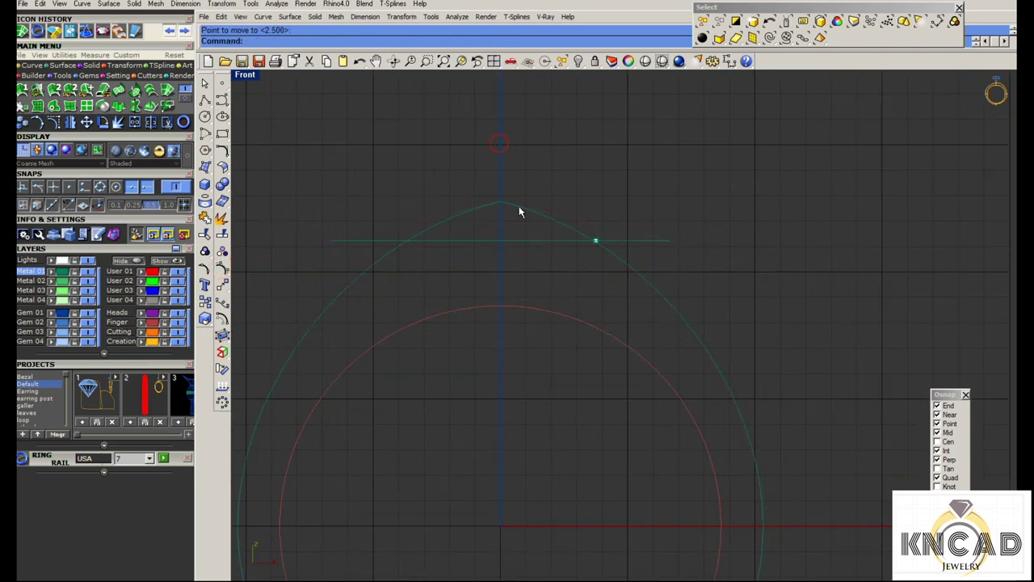
Explode the offset, delete the left arc, split the right arc at the line, and snap its end onto it
click(519, 212)
key(Delete)
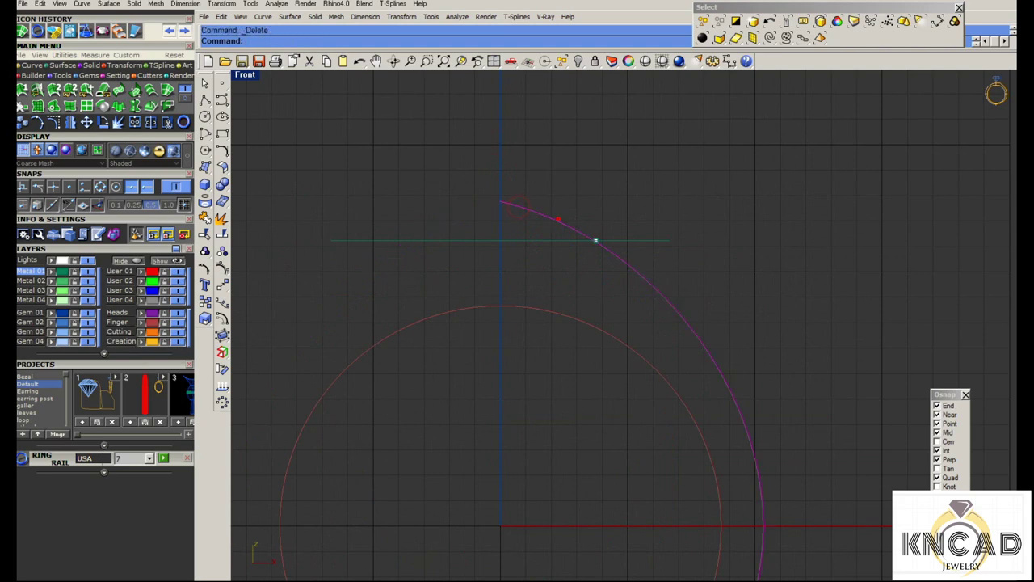
click(223, 235)
scroll(485, 77, up, 2)
click(468, 40)
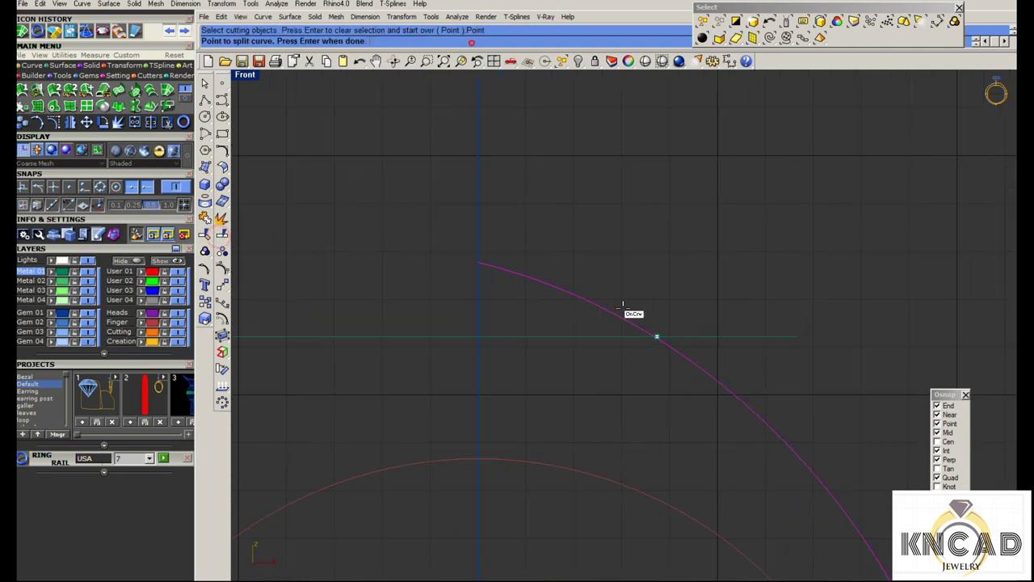
scroll(709, 388, up, 3)
click(708, 378)
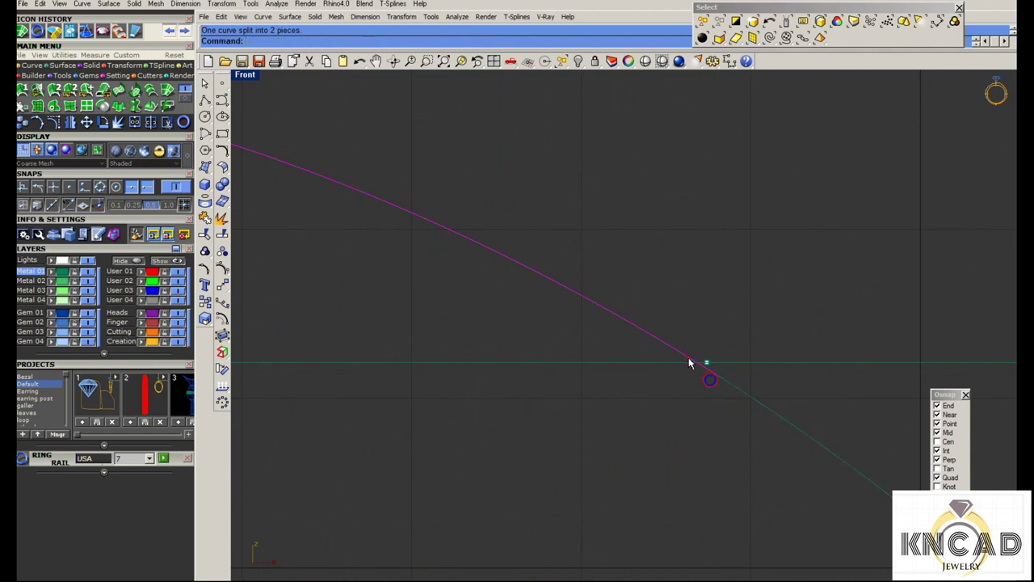
right_click(688, 359)
click(747, 422)
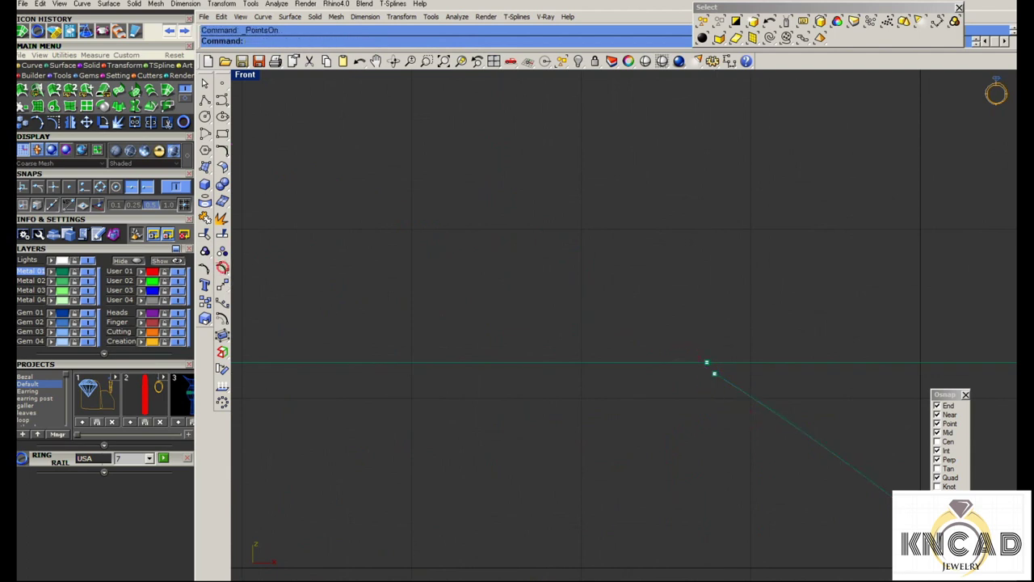
click(223, 272)
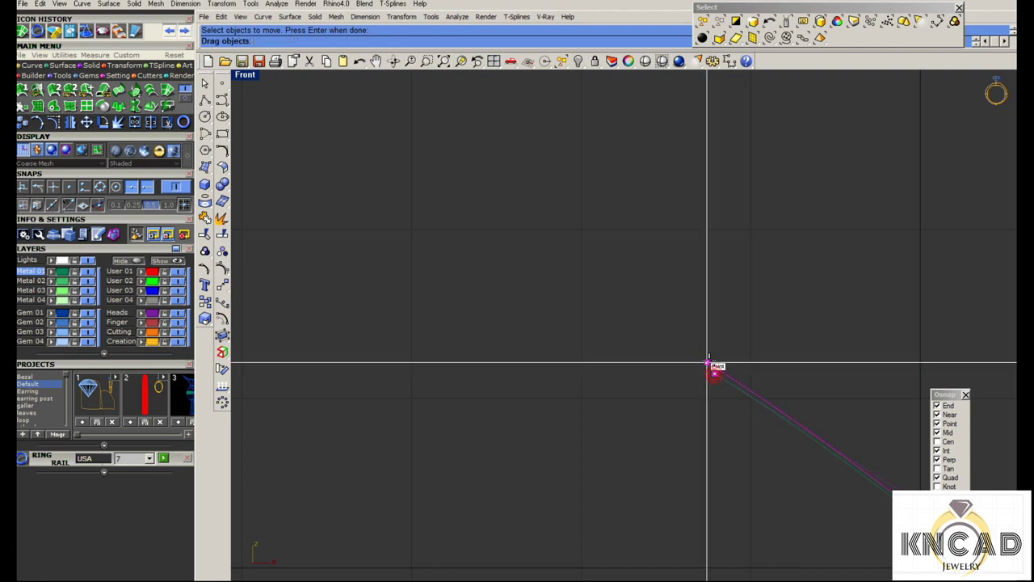
drag(714, 372, 707, 363)
scroll(544, 272, down, 3)
Mirror a copy of the trimmed arc across the vertical centre line to the circle's left side
click(588, 283)
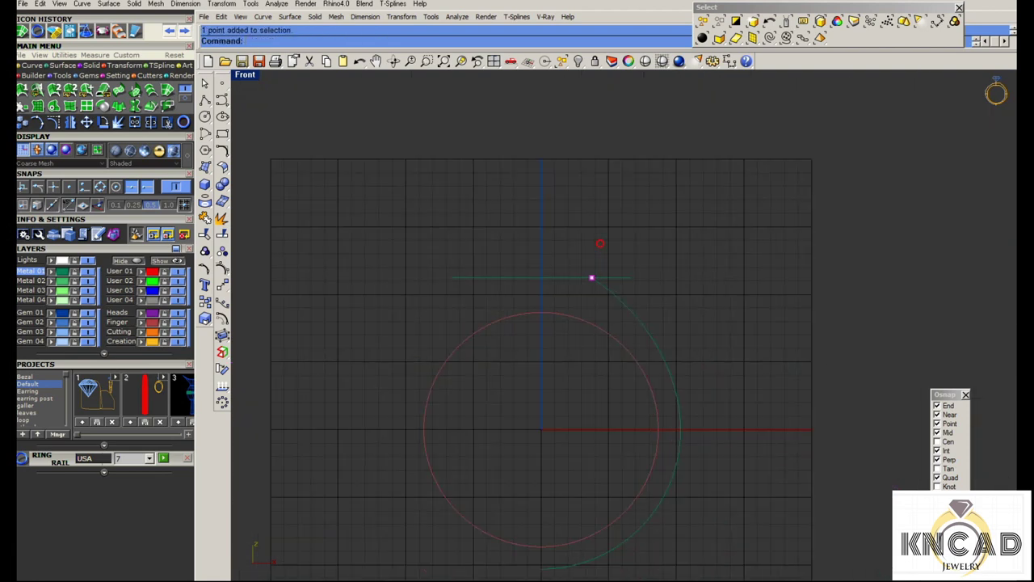
scroll(590, 277, down, 2)
text(rotate)
key(Return)
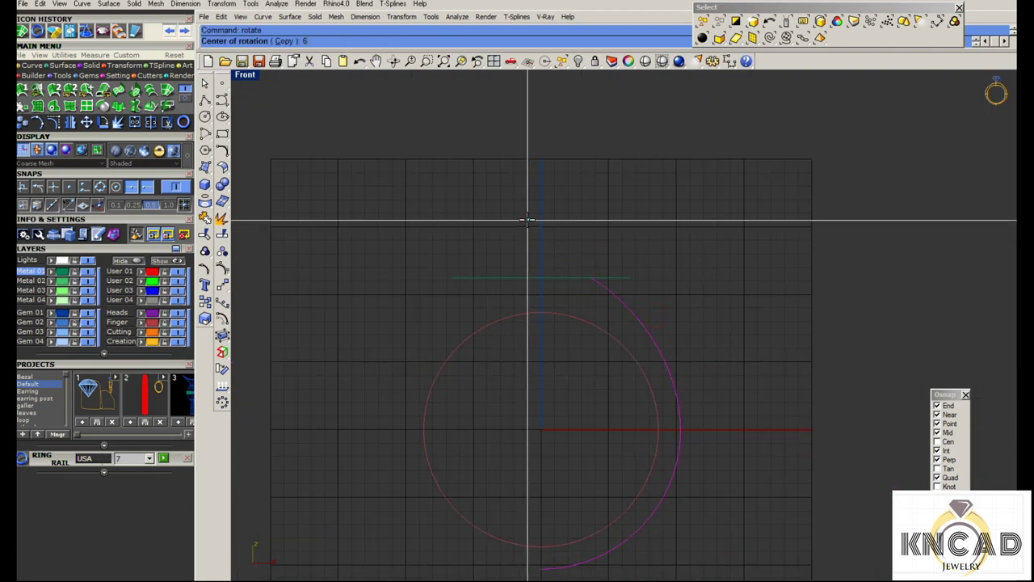
text(0)
key(Return)
key(Escape)
text(mirror)
key(Return)
click(526, 216)
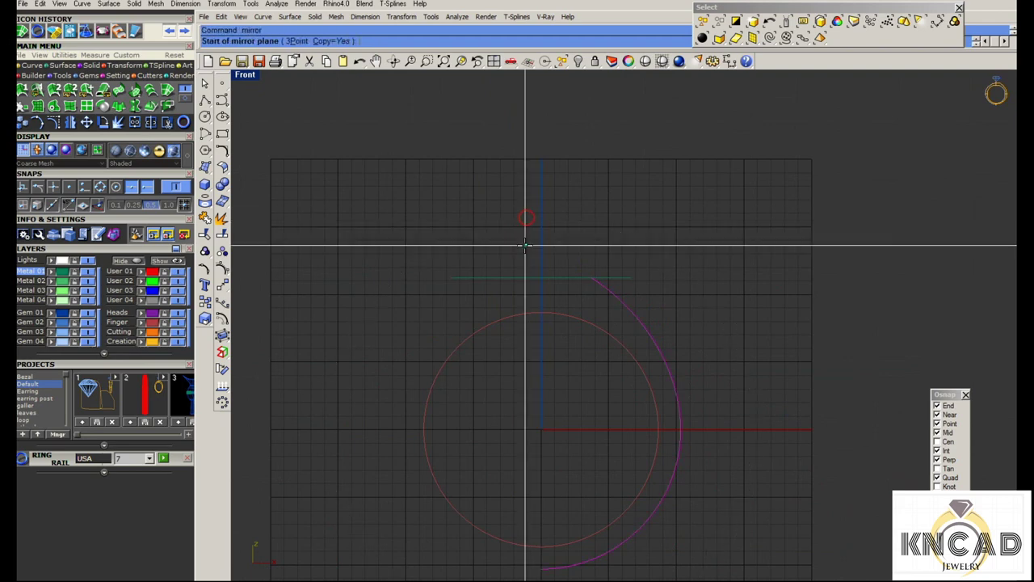
click(526, 231)
scroll(485, 235, down, 3)
Maximize and frame the Right view for the profile, abandoning a trial conic curve
double_click(245, 76)
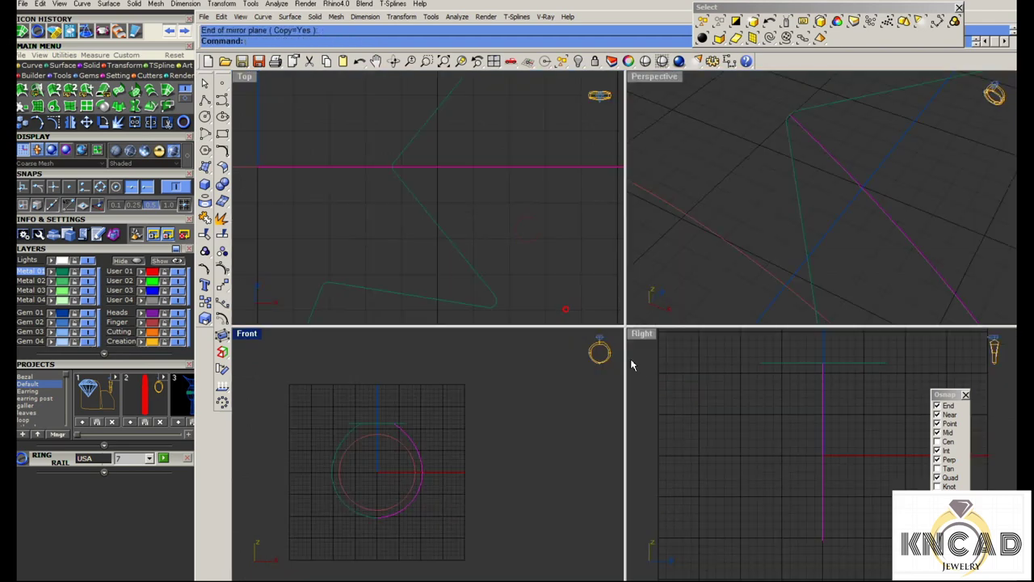
double_click(645, 339)
right_drag(642, 334, 590, 352)
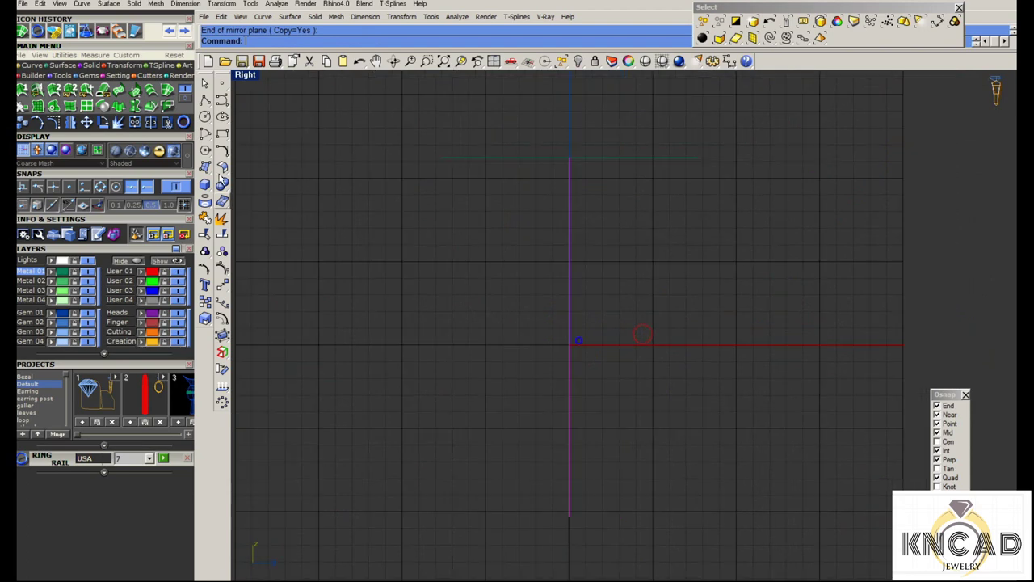
click(221, 98)
click(256, 113)
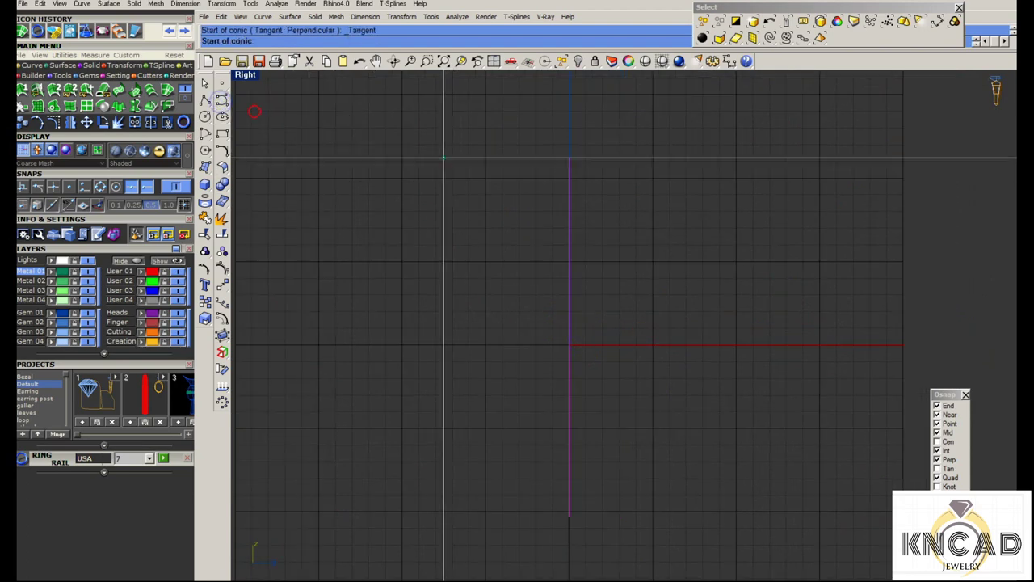
click(440, 159)
click(419, 189)
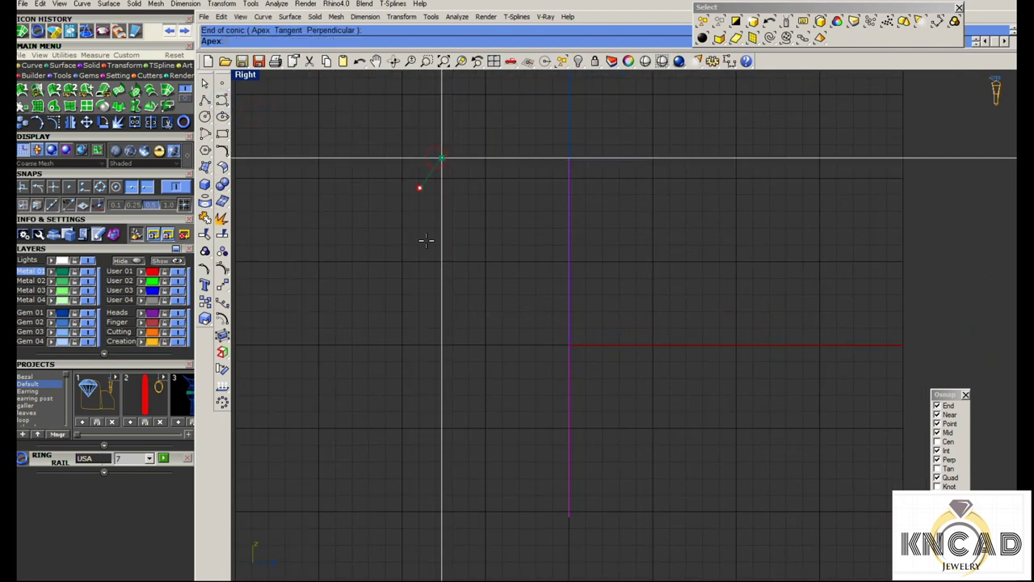
scroll(452, 226, down, 3)
key(Escape)
scroll(469, 242, up, 2)
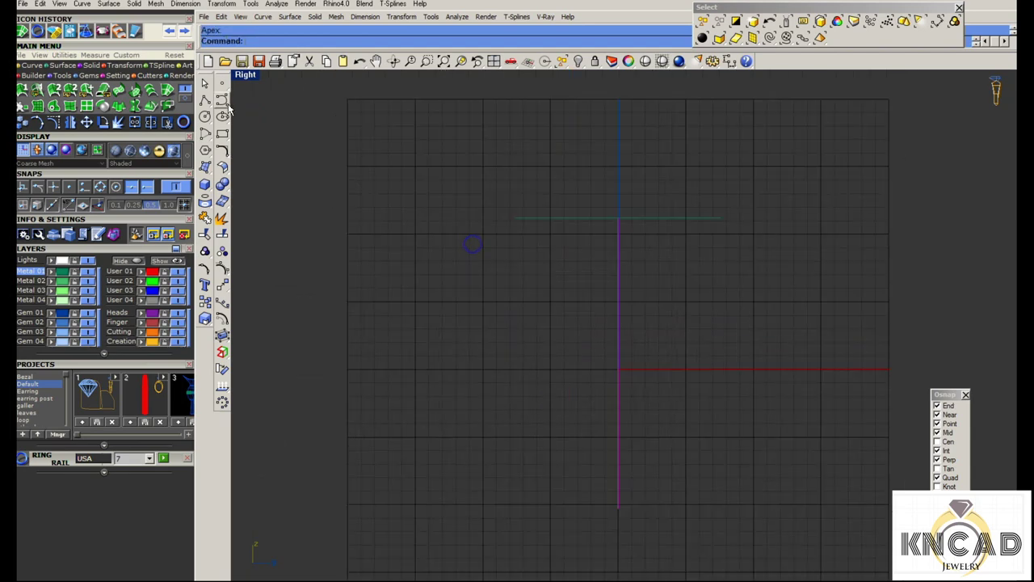
click(221, 99)
click(243, 110)
Place the interpolated profile's upper points from the top line's end, bulging outward then curving down
click(516, 221)
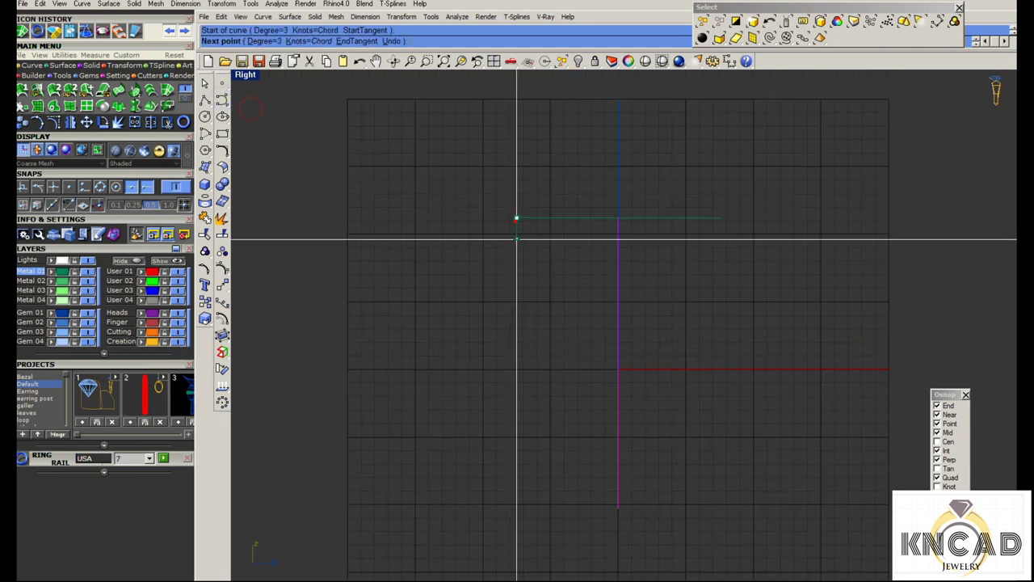
click(498, 243)
click(512, 267)
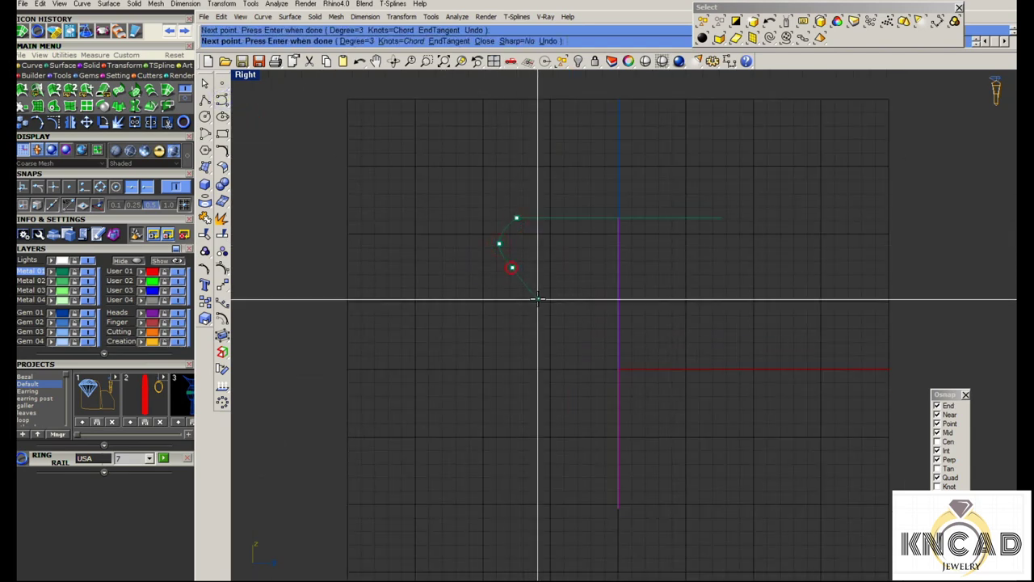
click(360, 60)
scroll(517, 269, up, 1)
click(514, 275)
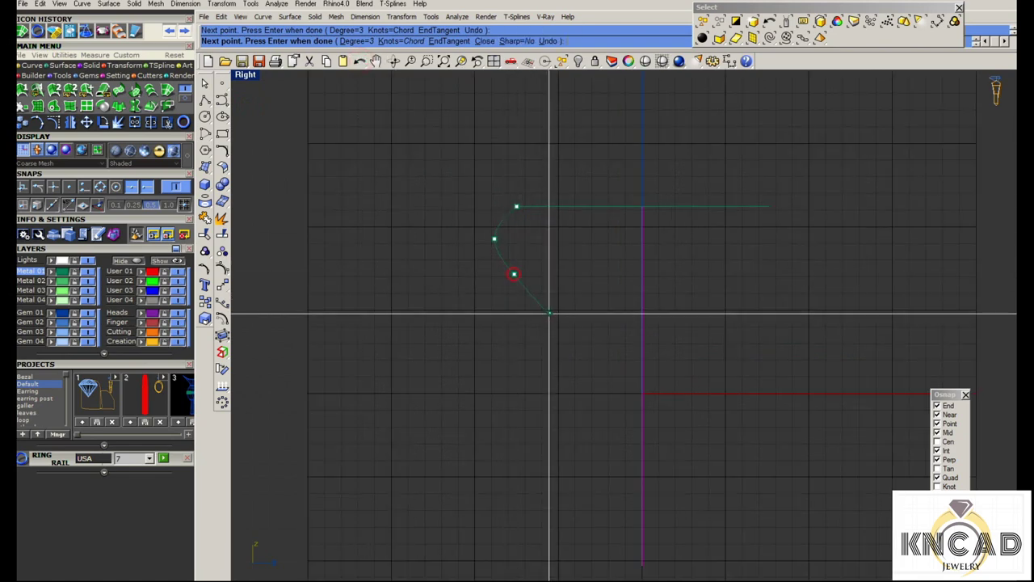
click(548, 306)
click(583, 348)
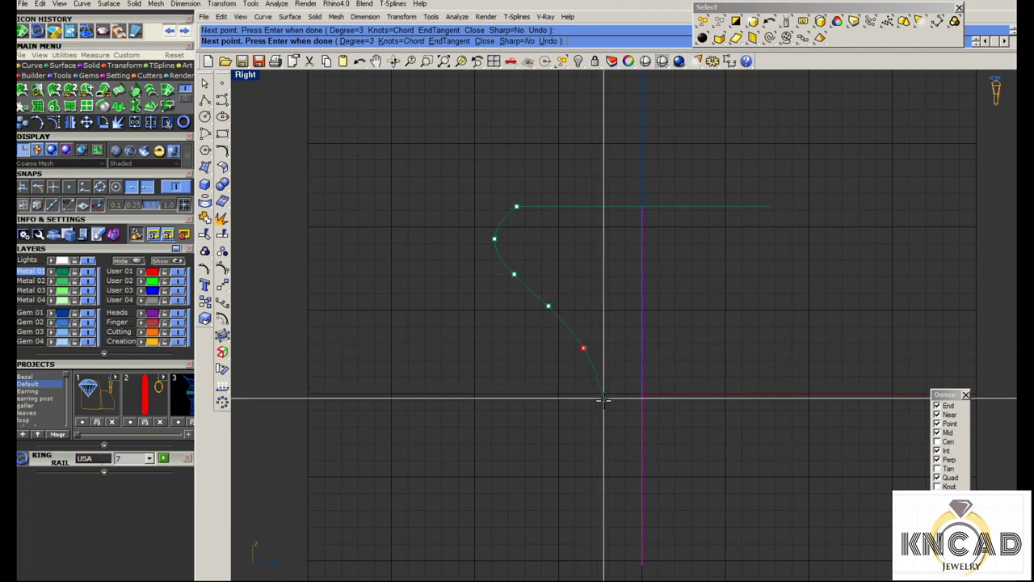
click(601, 404)
Continue the profile down the stem and finish it at the bottom centre axis
right_drag(603, 445, 565, 298)
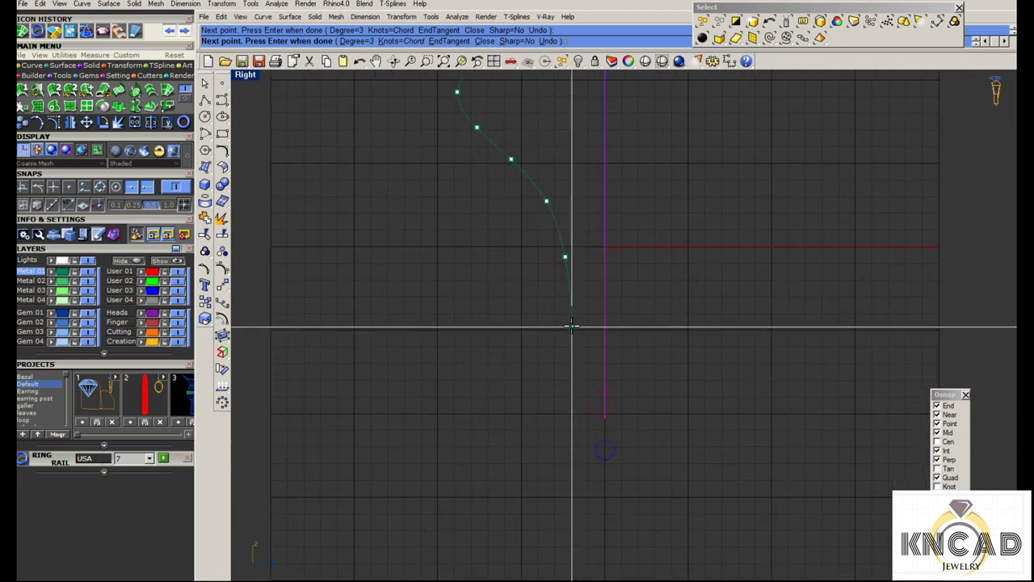
click(569, 327)
click(568, 384)
scroll(568, 404, up, 2)
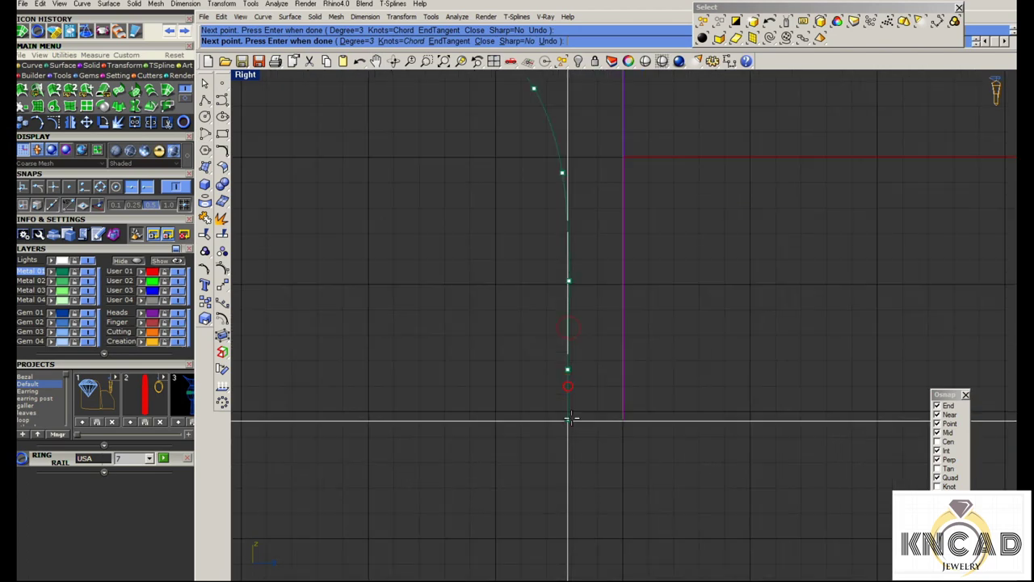
click(572, 394)
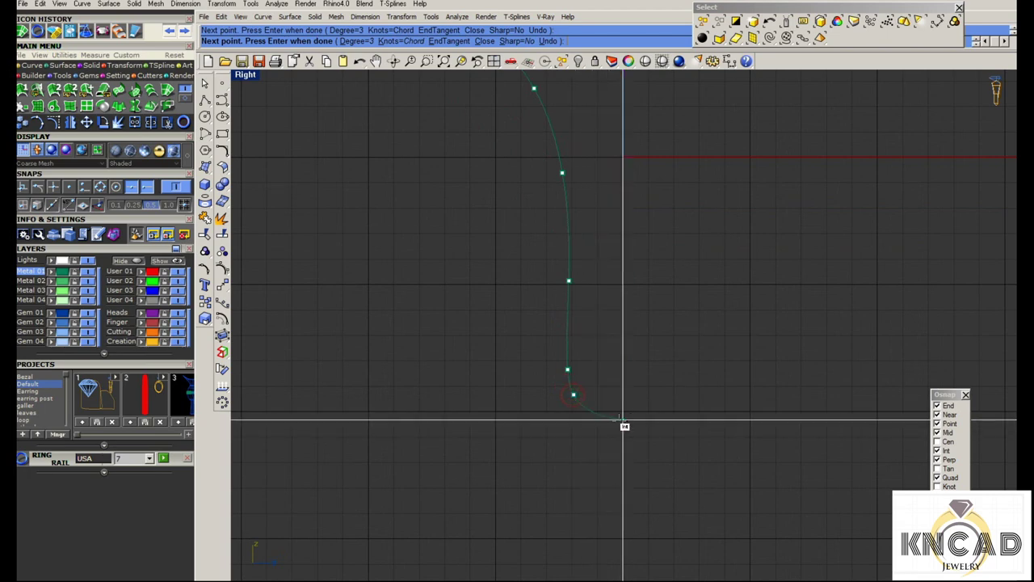
click(620, 420)
key(Return)
Rebuild the side-profile curve to 9 points, previewing the deviation before applying
text(Rebuild)
key(Return)
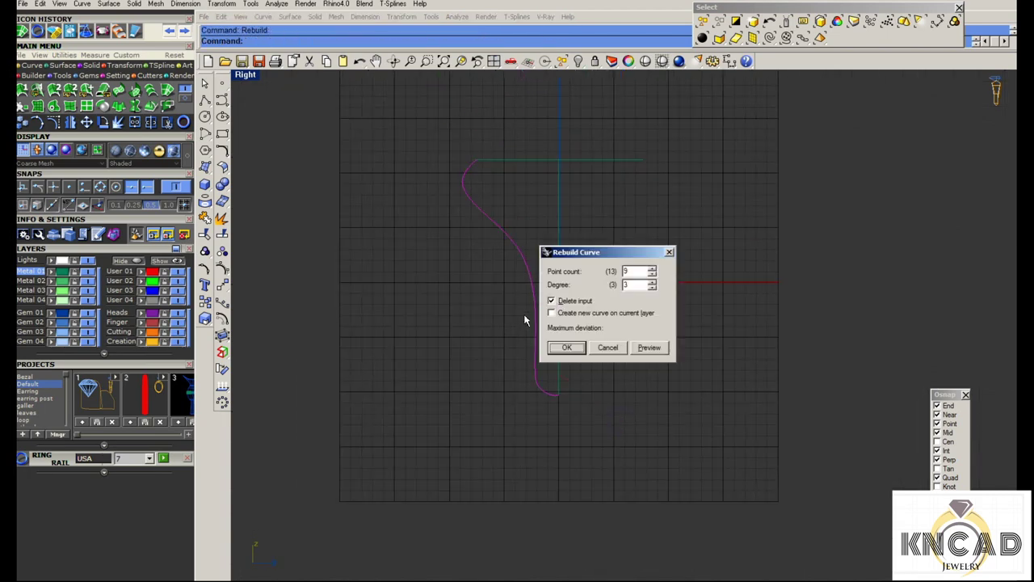
click(635, 271)
click(648, 347)
click(568, 347)
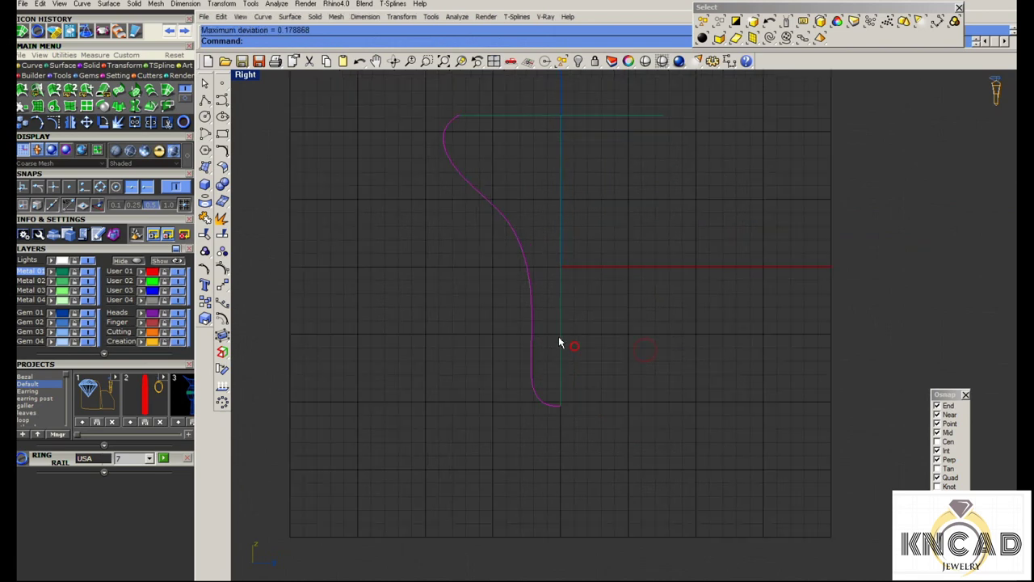
Turn on the curve's control points and move a middle point to a new spot
click(227, 271)
drag(509, 259, 545, 334)
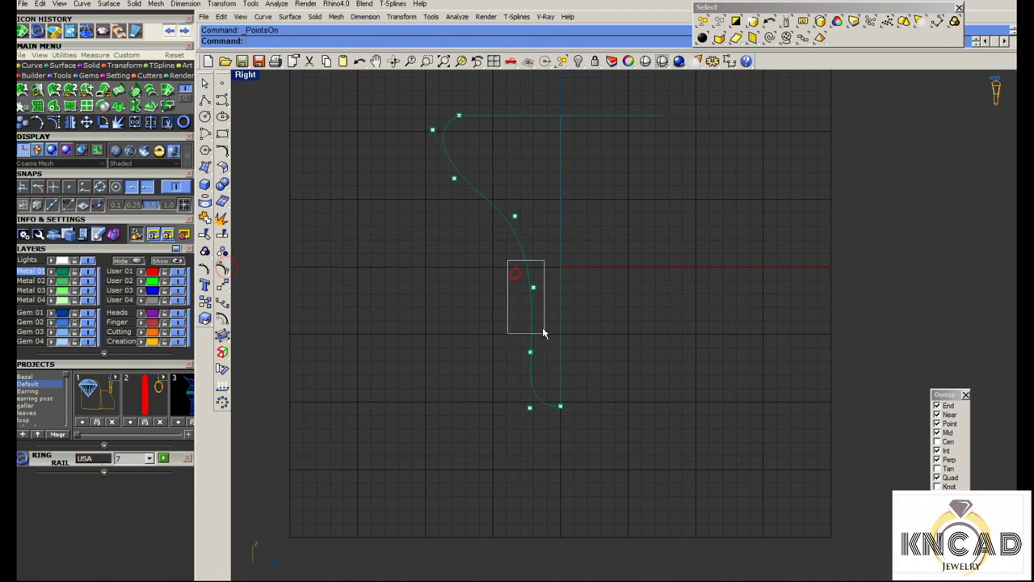
click(654, 309)
scroll(577, 338, up, 2)
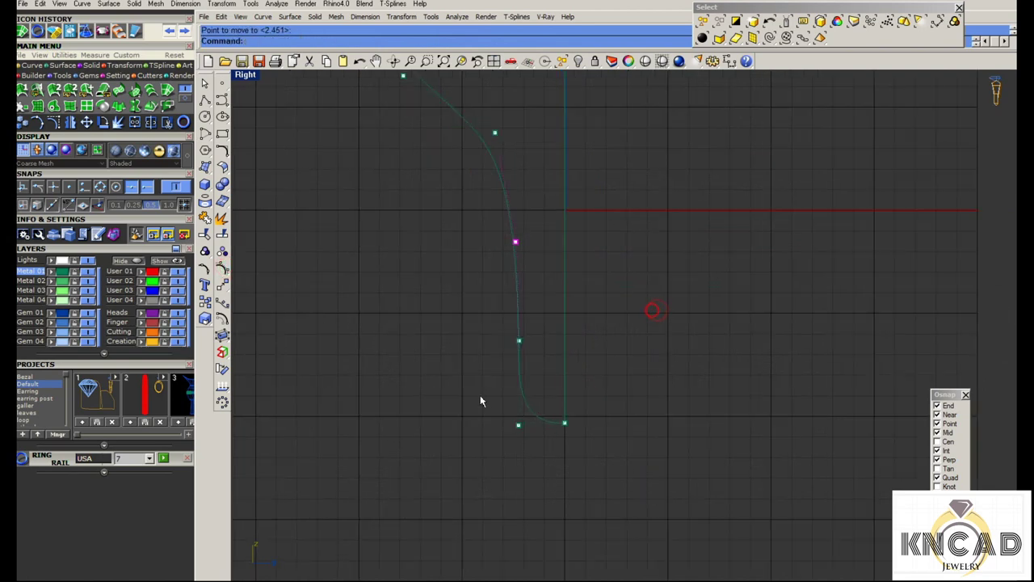
click(522, 475)
scroll(521, 343, down, 3)
scroll(468, 214, up, 2)
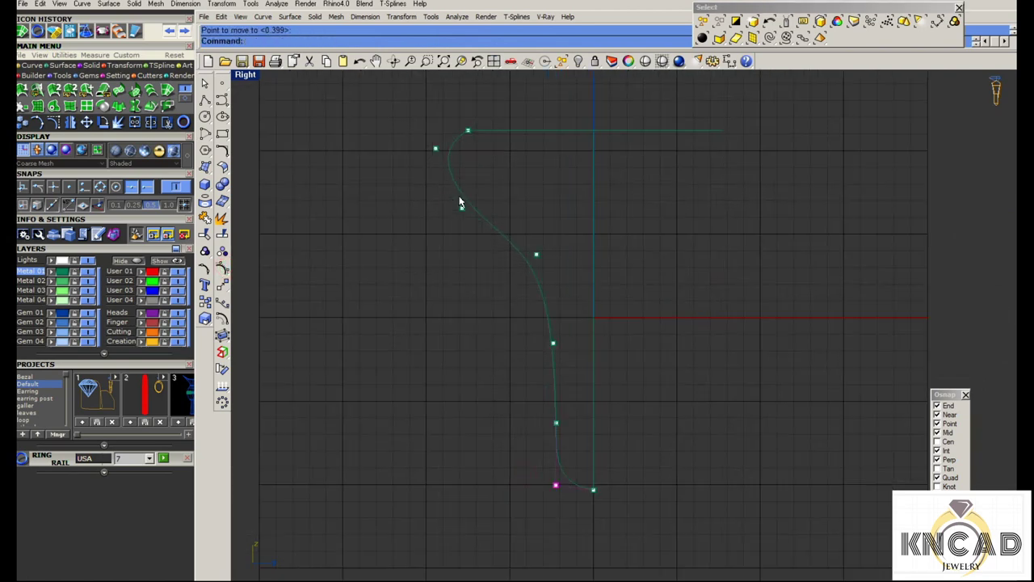
Move the upper control point lower to soften the top of the profile
text(M)
key(Return)
click(462, 208)
click(461, 227)
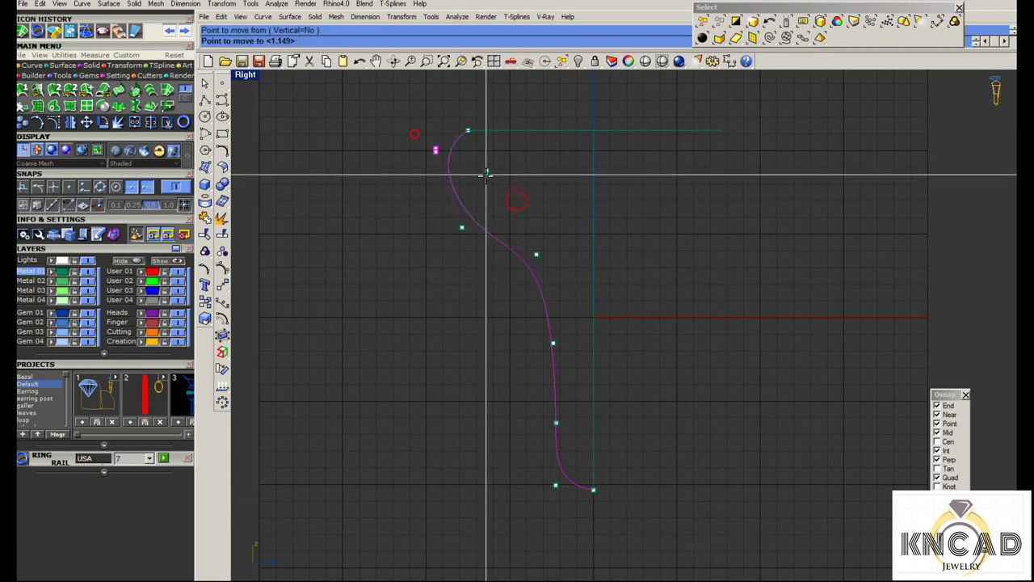
click(536, 251)
scroll(547, 293, down, 2)
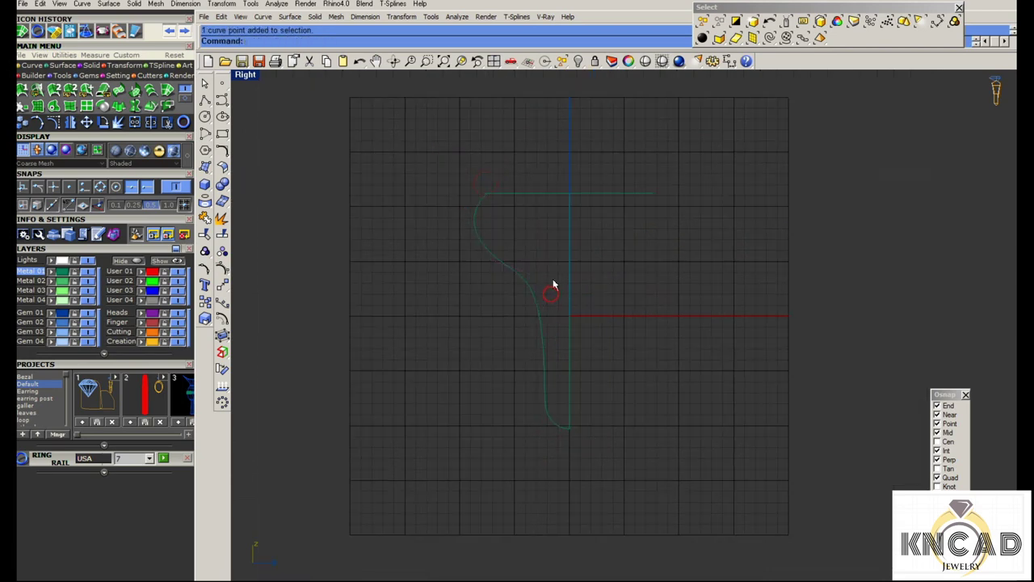
Mirror the profile curve across the vertical centre line
text(mirror)
key(Return)
click(568, 159)
In maximized Perspective, select the ring curves and build a previewed Curve Network surface
double_click(244, 75)
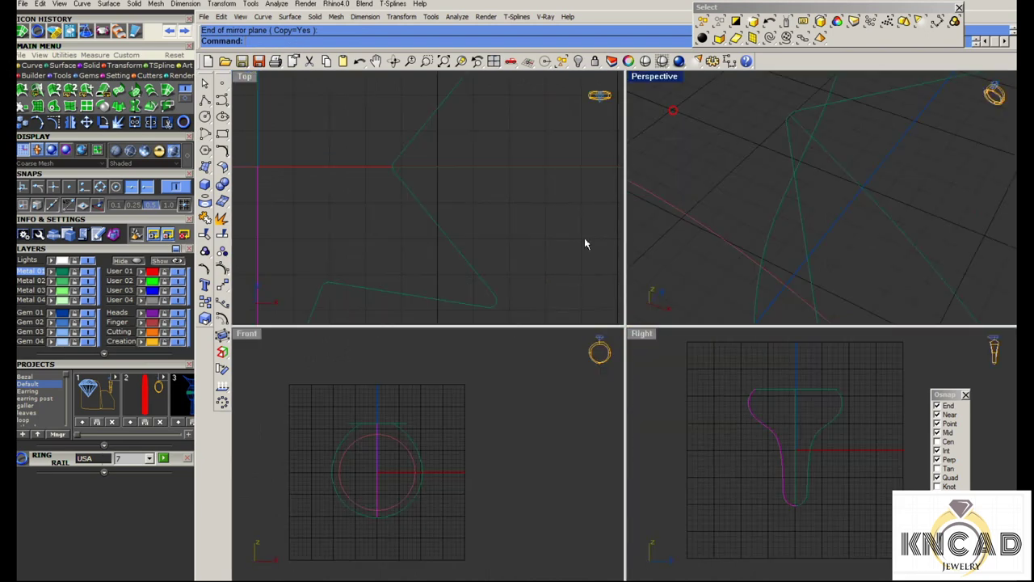
double_click(647, 74)
right_drag(614, 186, 647, 204)
click(646, 204)
drag(727, 179, 433, 241)
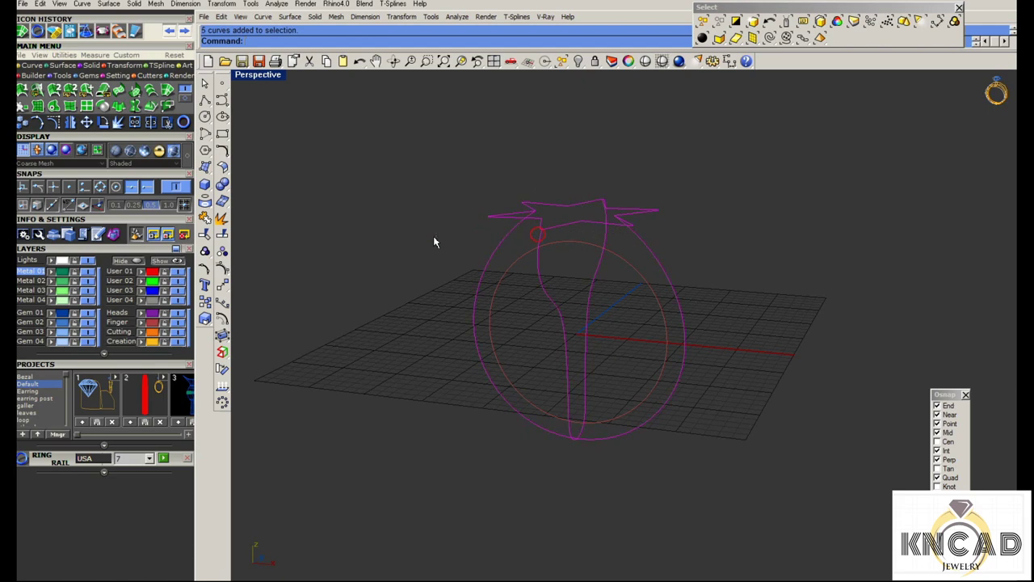
click(184, 122)
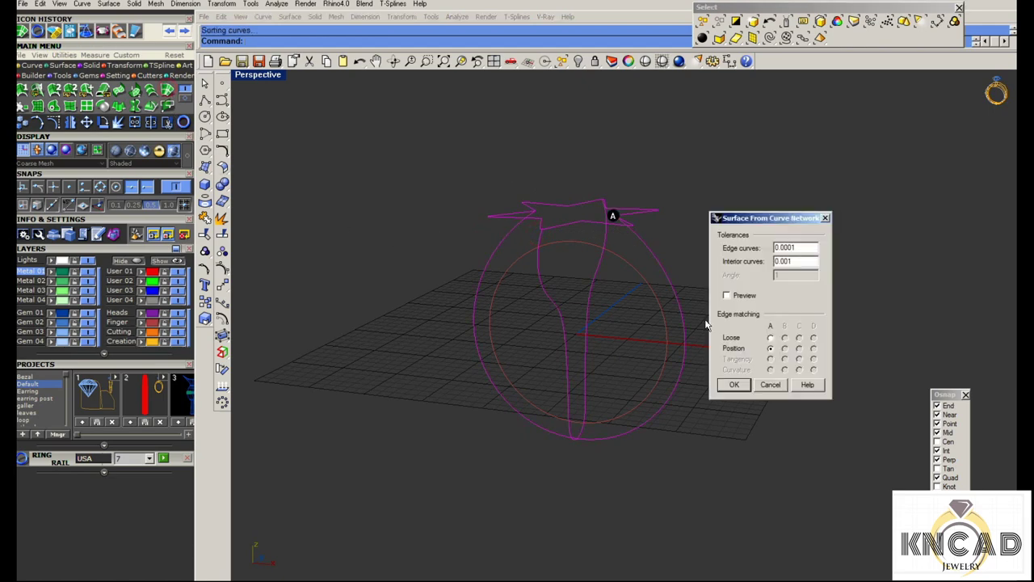
click(735, 297)
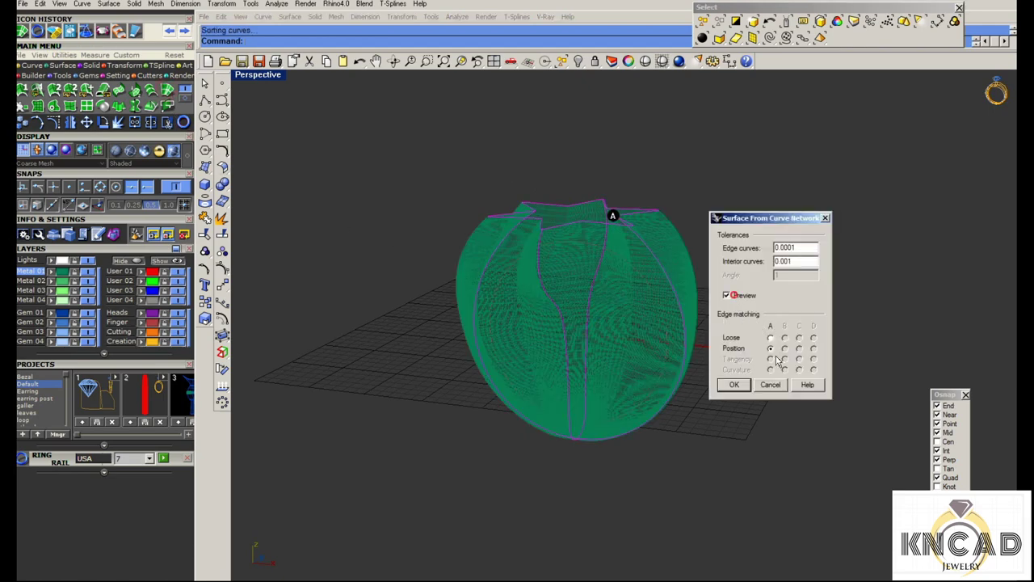
click(735, 386)
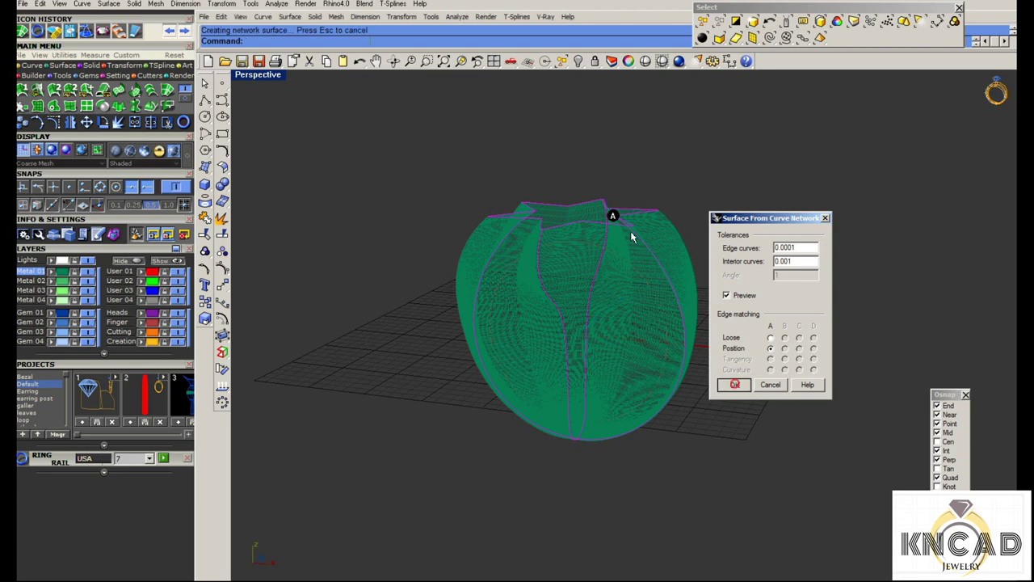
Select the finger-size circle and make User 01 the current layer
scroll(618, 272, up, 3)
click(619, 271)
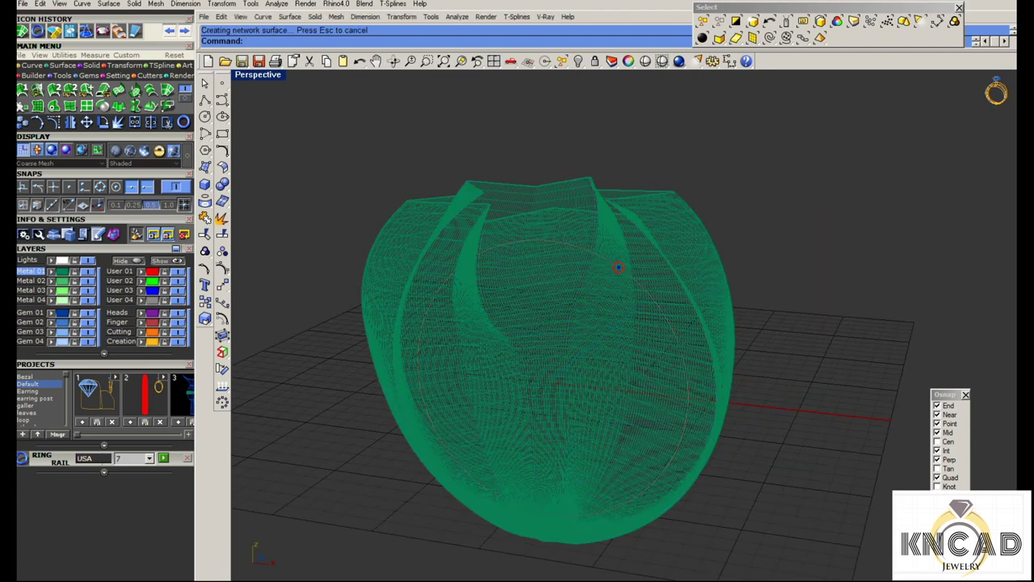
click(119, 272)
Extrude the finger circle both ways into a capped solid cylinder
click(205, 185)
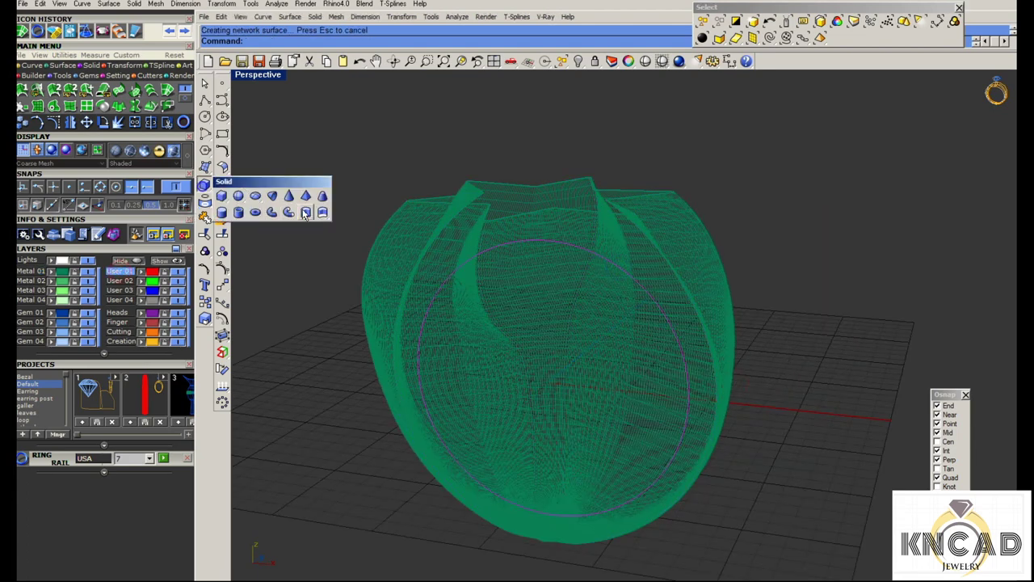
click(306, 212)
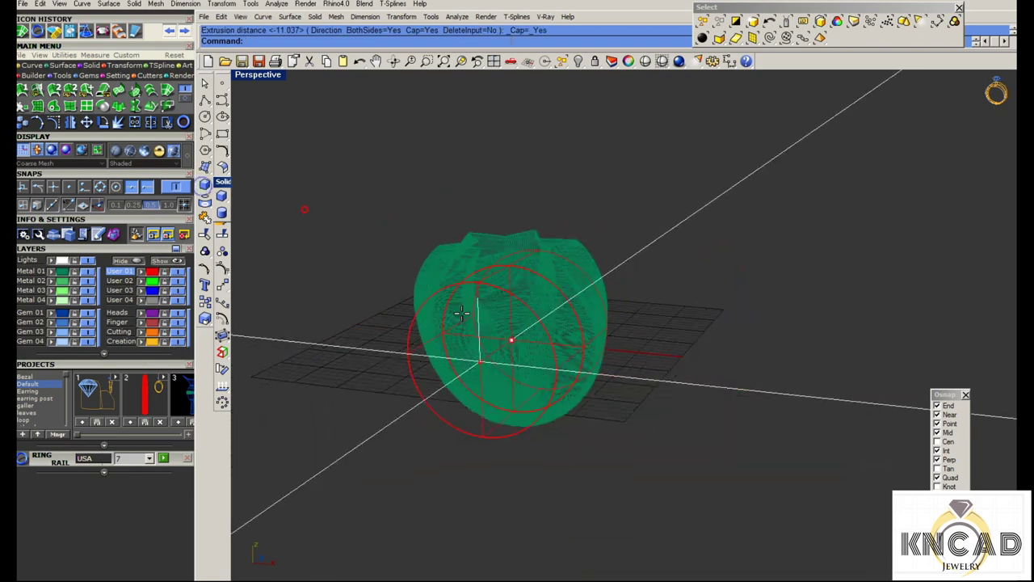
double_click(258, 79)
double_click(636, 339)
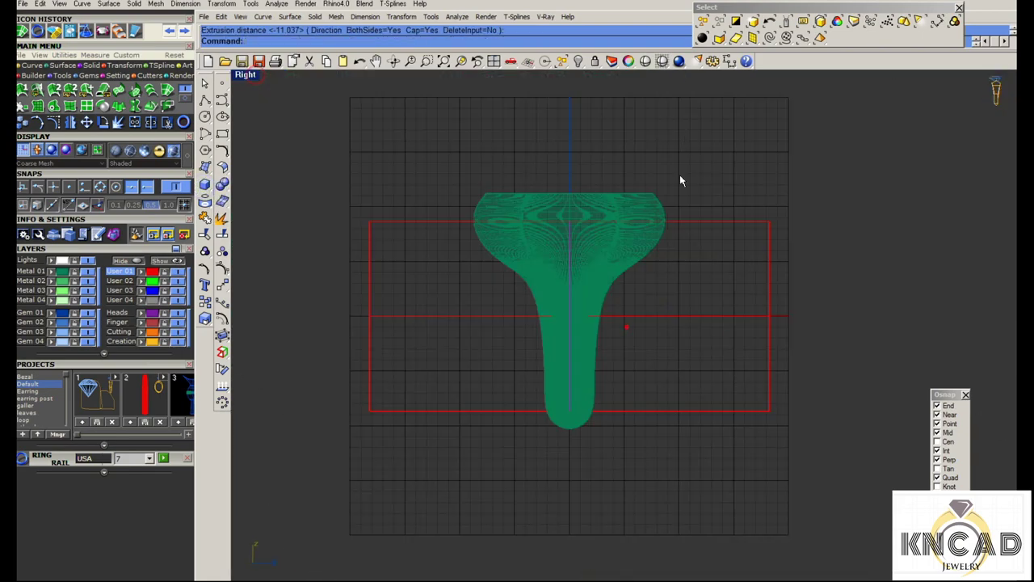
Set the maximized Right view to Ghosted display
click(662, 66)
scroll(561, 312, up, 4)
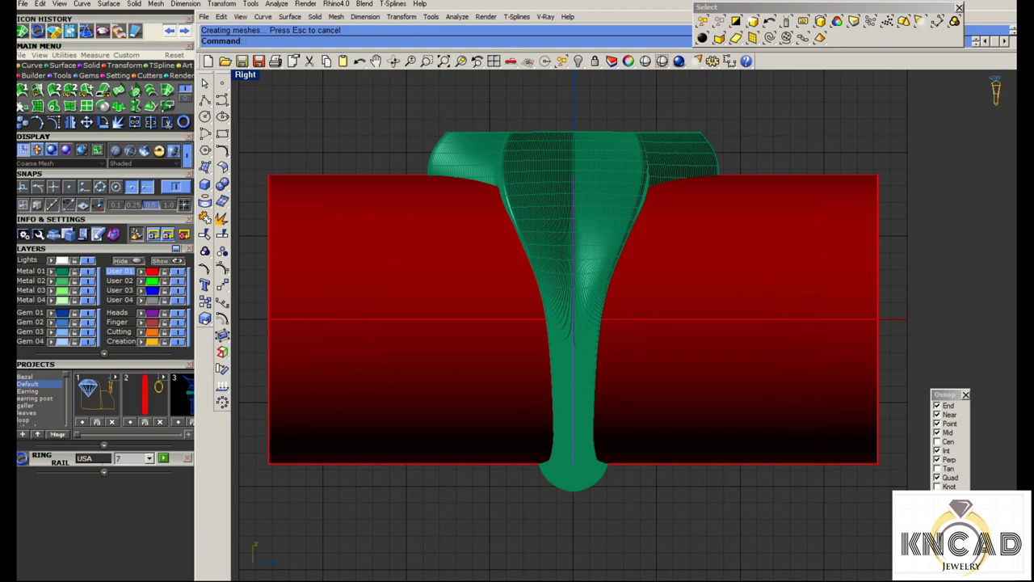
click(645, 61)
scroll(533, 300, up, 3)
Turn on control points for the left and right side profile curves
click(521, 301)
key(Return)
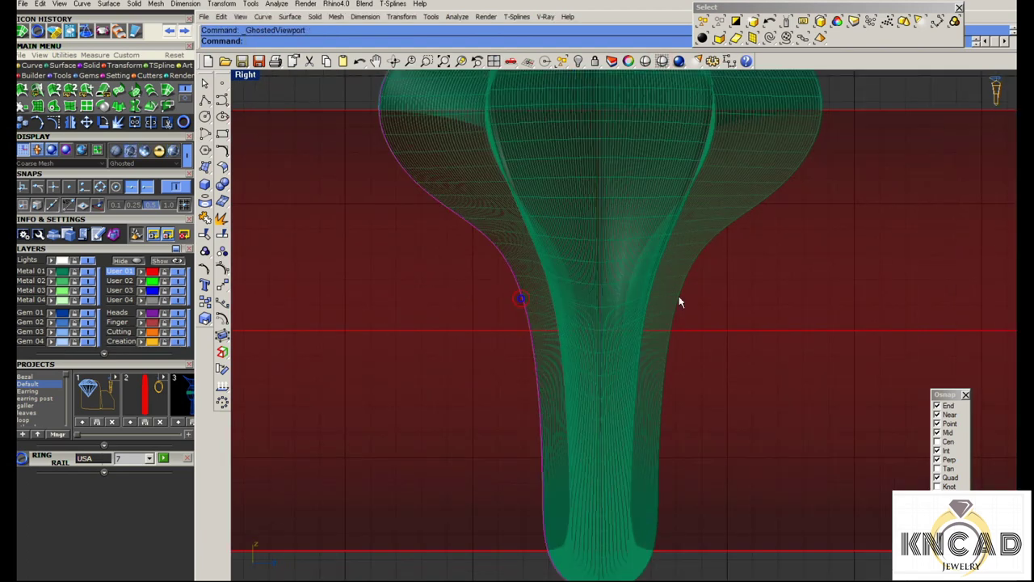
click(682, 293)
key(Return)
scroll(505, 298, down, 3)
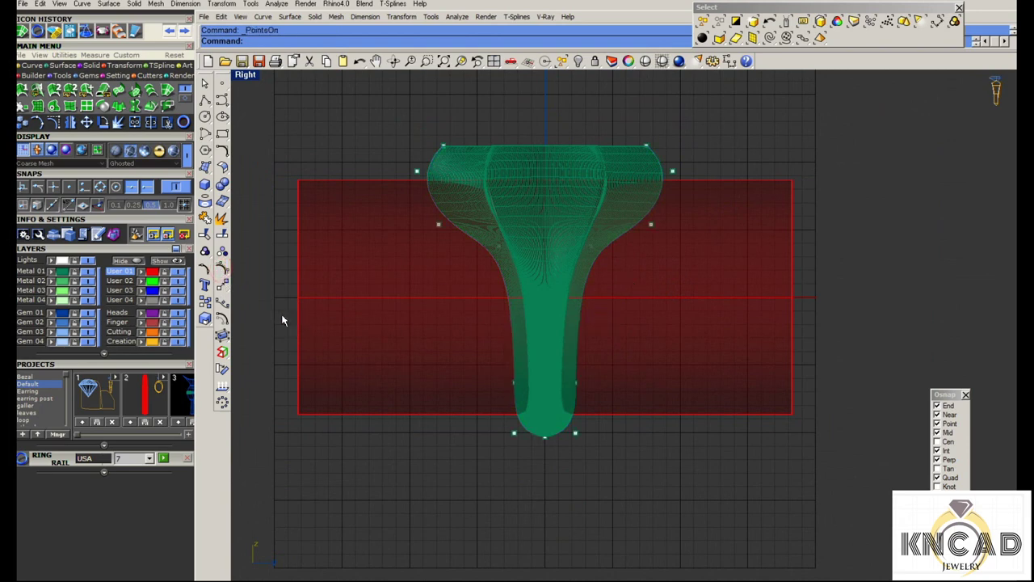
Scale the stem's middle control points about origin 0
drag(268, 305, 626, 364)
right_click(627, 364)
text(0)
key(Return)
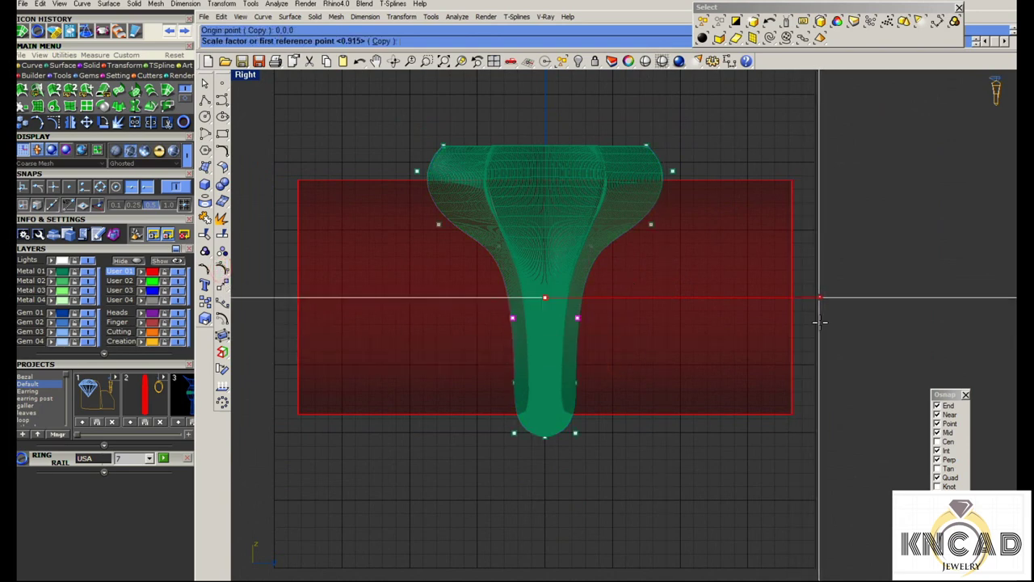
right_click(854, 326)
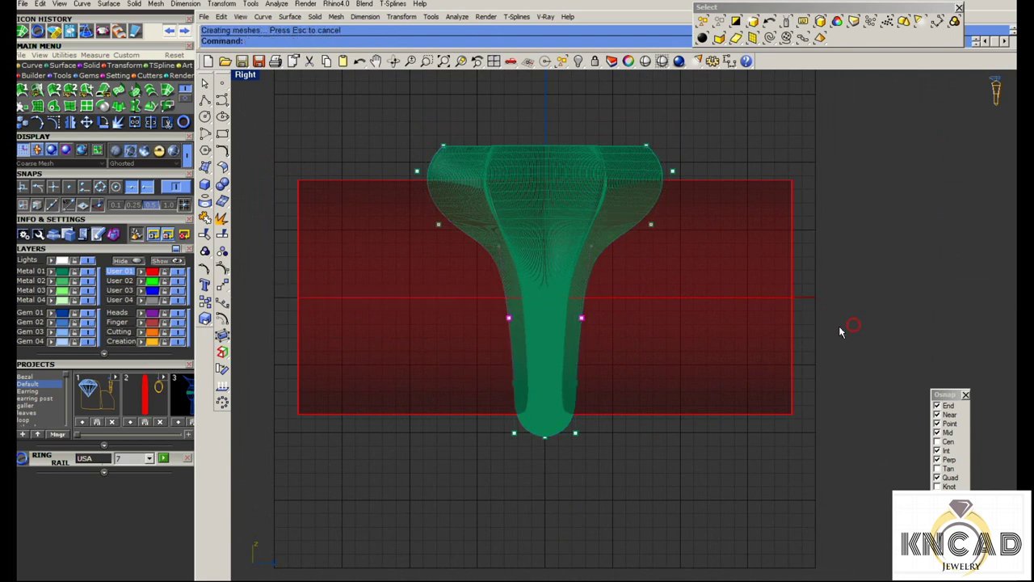
Widen the upper flare by scaling its control points outward about origin 0
drag(259, 273, 735, 212)
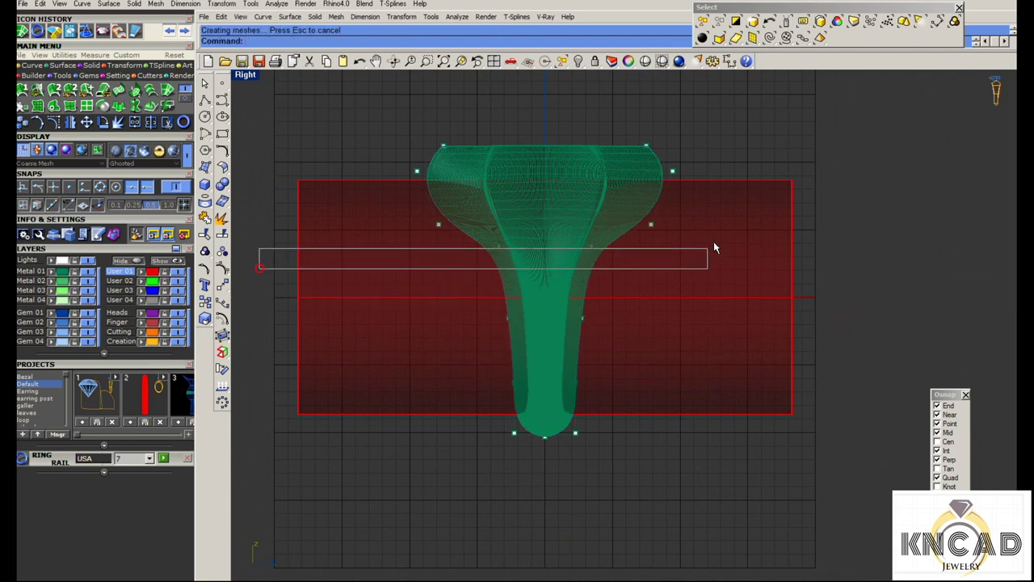
right_click(735, 211)
text(0)
key(Return)
right_click(824, 298)
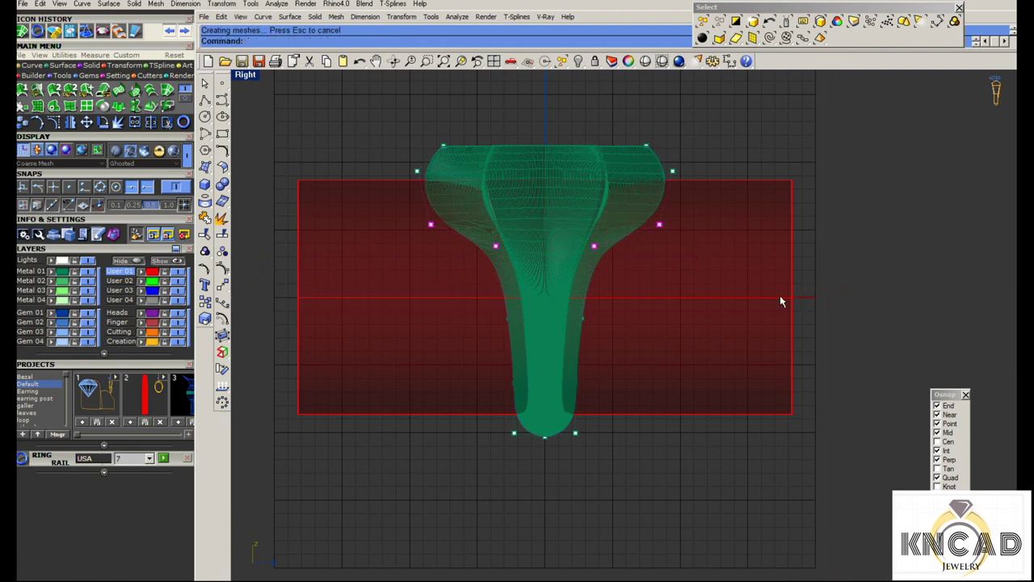
Narrow the stem bottom by scaling its control points inward about origin 0
drag(253, 341, 654, 410)
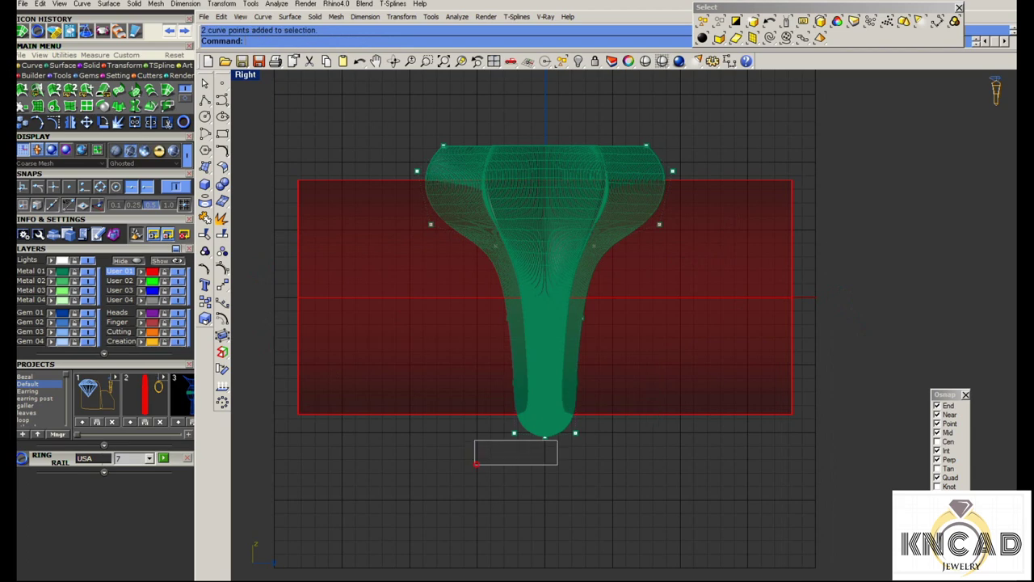
right_click(610, 434)
text(0)
key(Return)
click(900, 301)
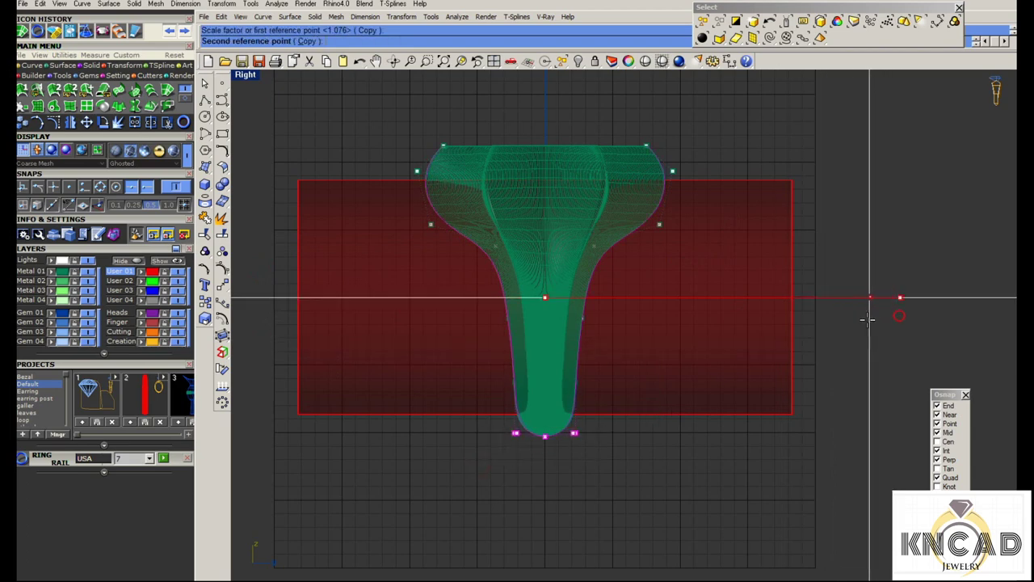
click(840, 323)
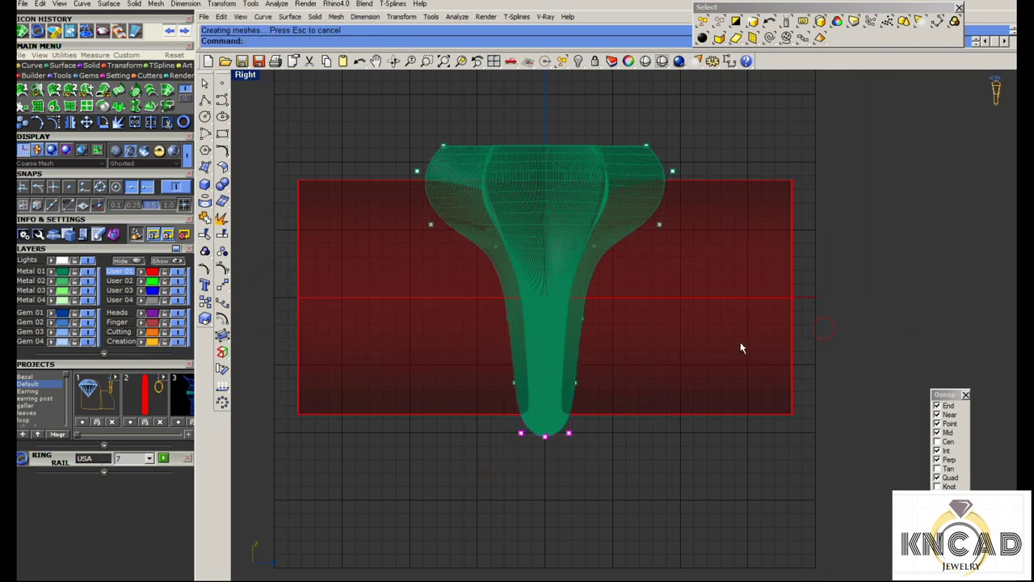
Adjust the mid-stem width by scaling its control points about origin 0
drag(256, 277, 683, 386)
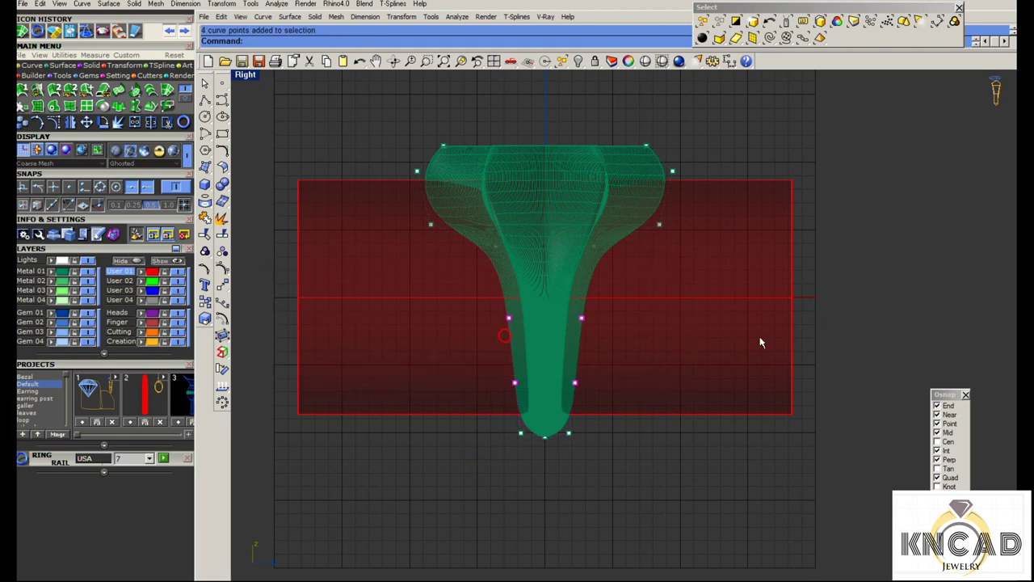
right_click(761, 342)
text(0)
key(Return)
click(827, 298)
click(830, 316)
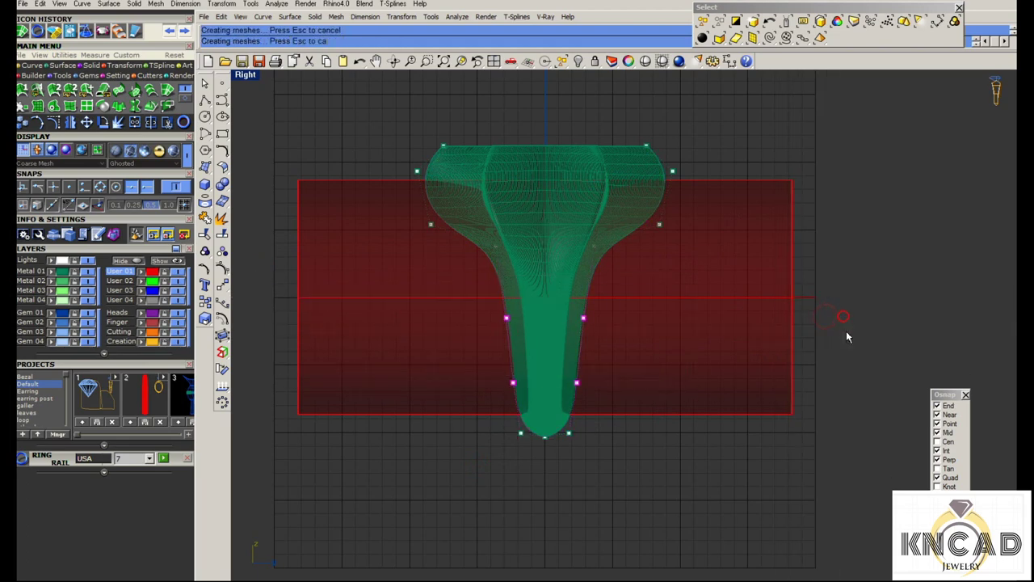
Widen the upper shank by scaling its control points outward about origin 0
drag(242, 204, 631, 262)
right_click(727, 307)
text(0)
key(Return)
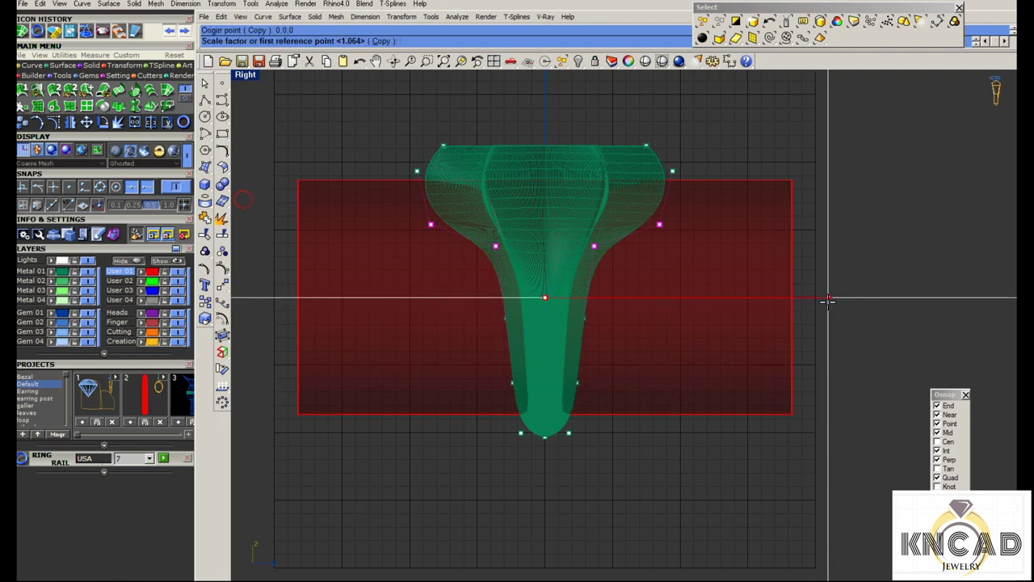
click(832, 298)
click(845, 302)
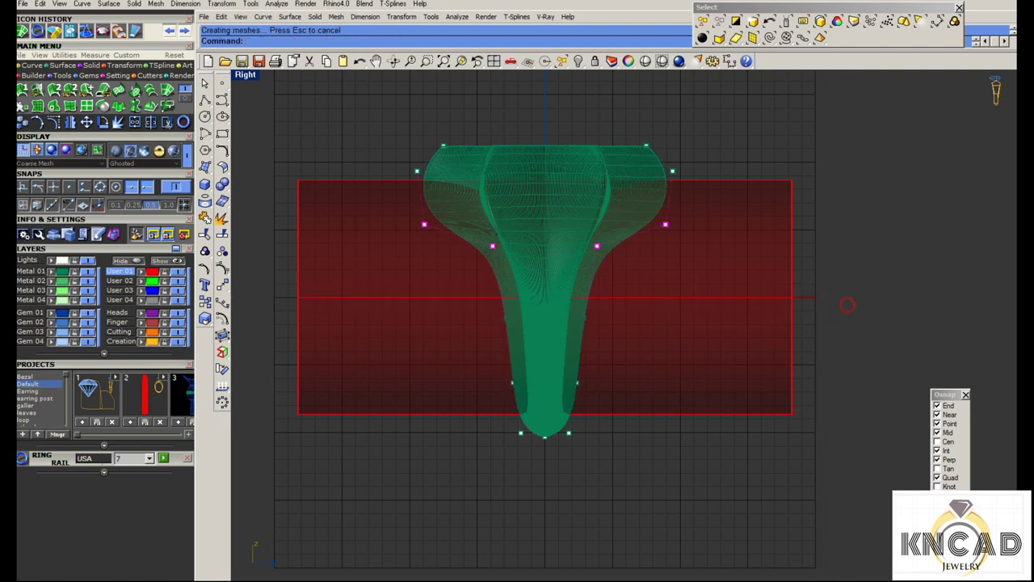
In maximized Perspective, try Cap on the shank and check its naked edges
double_click(245, 75)
double_click(658, 76)
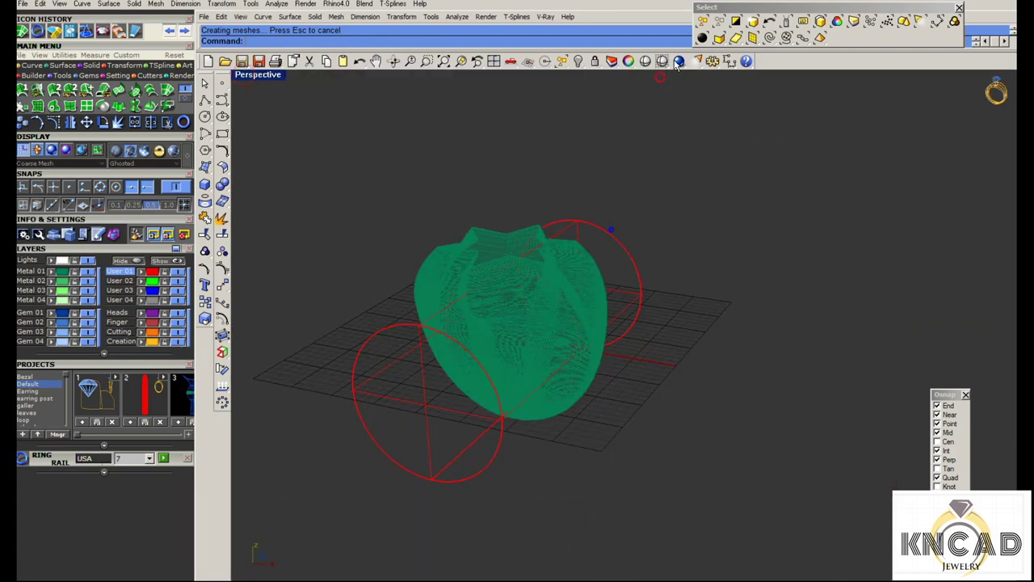
scroll(512, 291, up, 5)
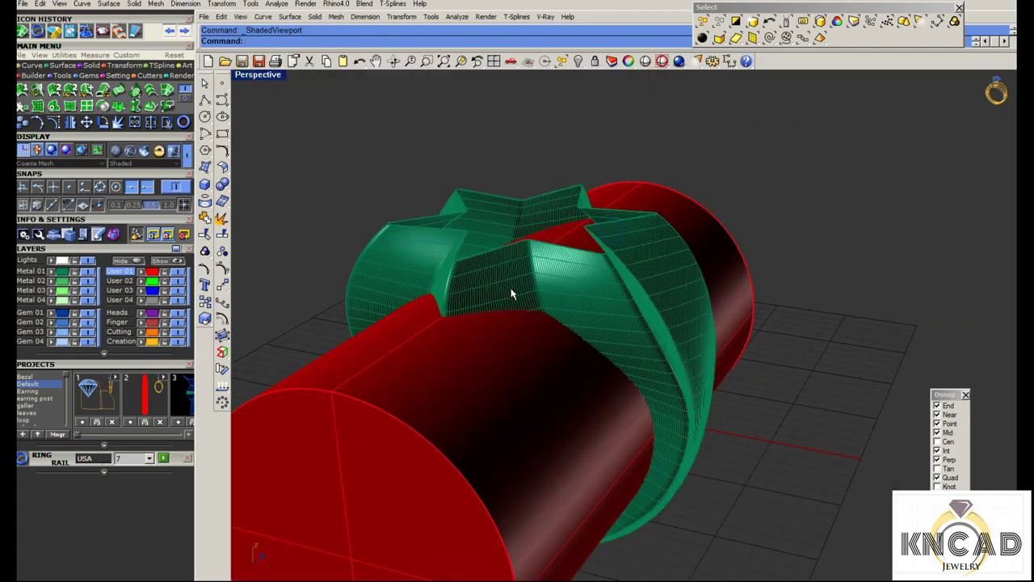
click(606, 305)
text(cap)
key(Return)
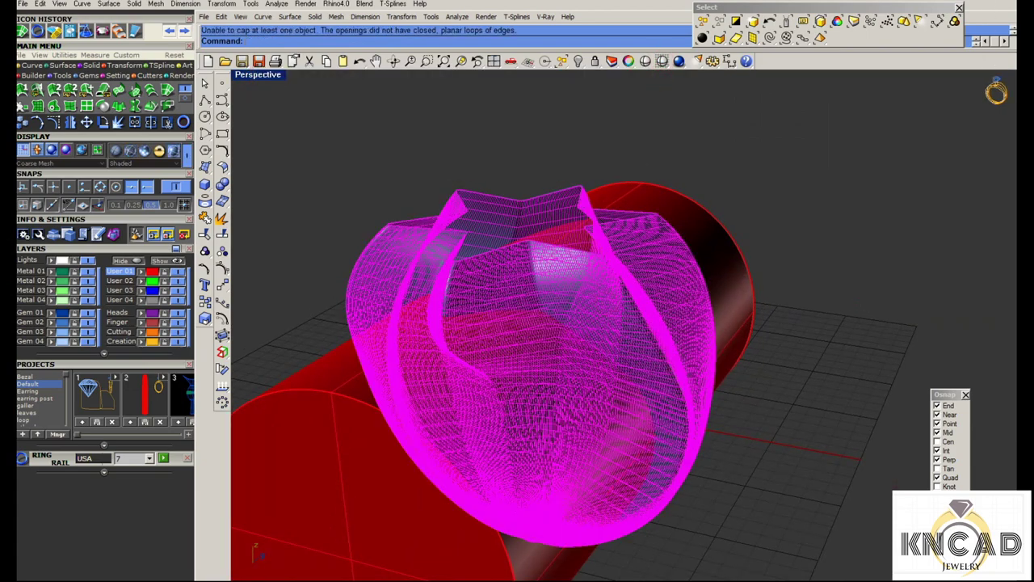
click(954, 22)
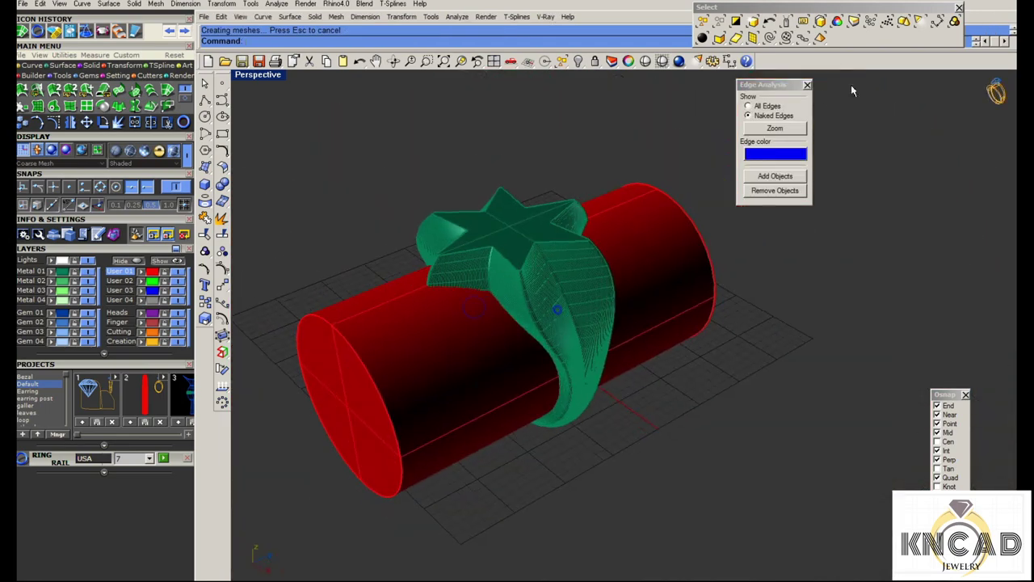
click(807, 88)
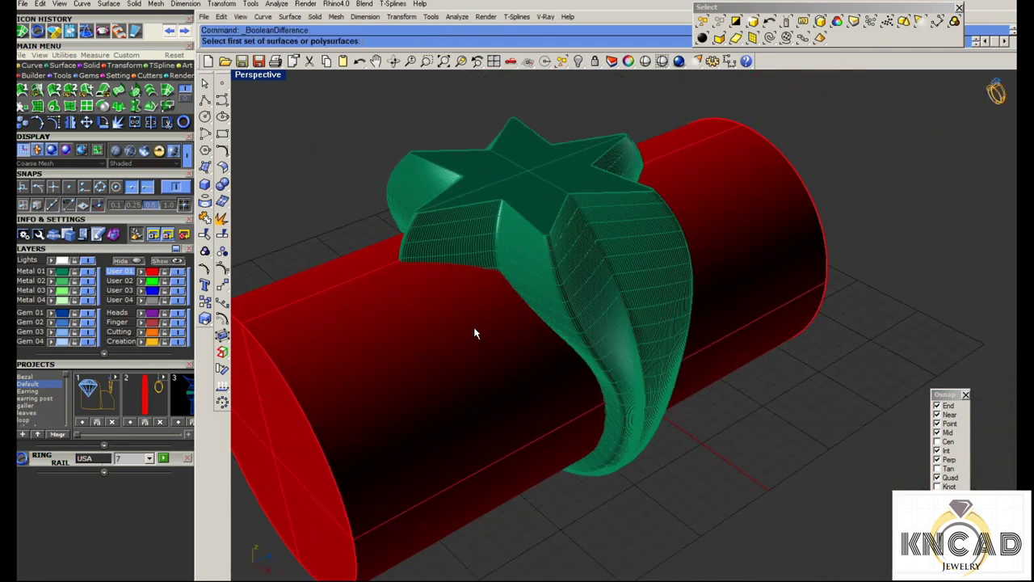
Boolean-subtract the cylinder from the shank to cut the finger hole, then delete the cylinder
click(545, 266)
key(Return)
click(392, 332)
key(Return)
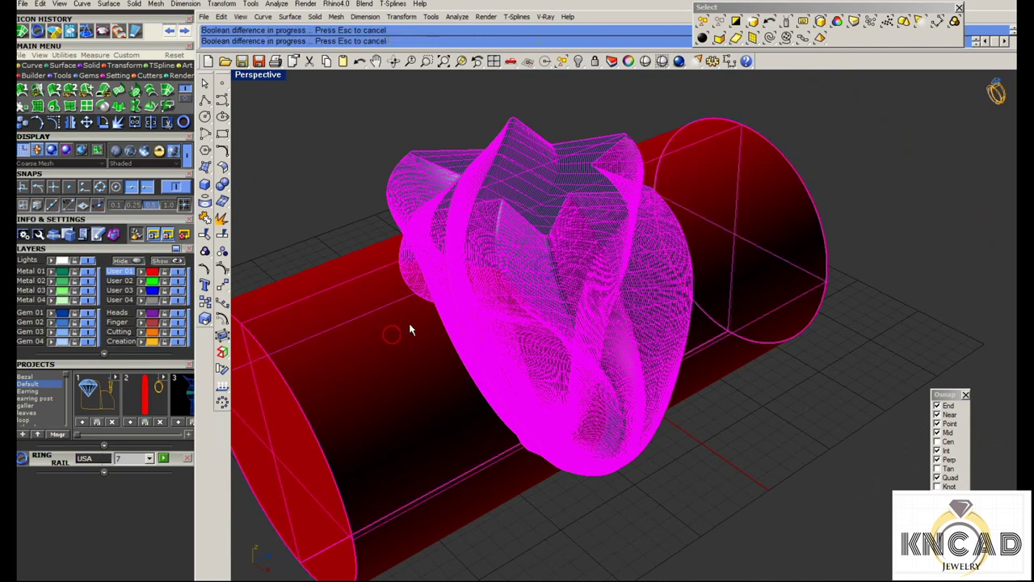
mouse_move(406, 319)
right_down()
mouse_move(568, 310)
mouse_move(526, 318)
right_up()
key(Delete)
In maximized Front view, draw a cutting line through the band bottom and mirror it into a wedge
double_click(259, 75)
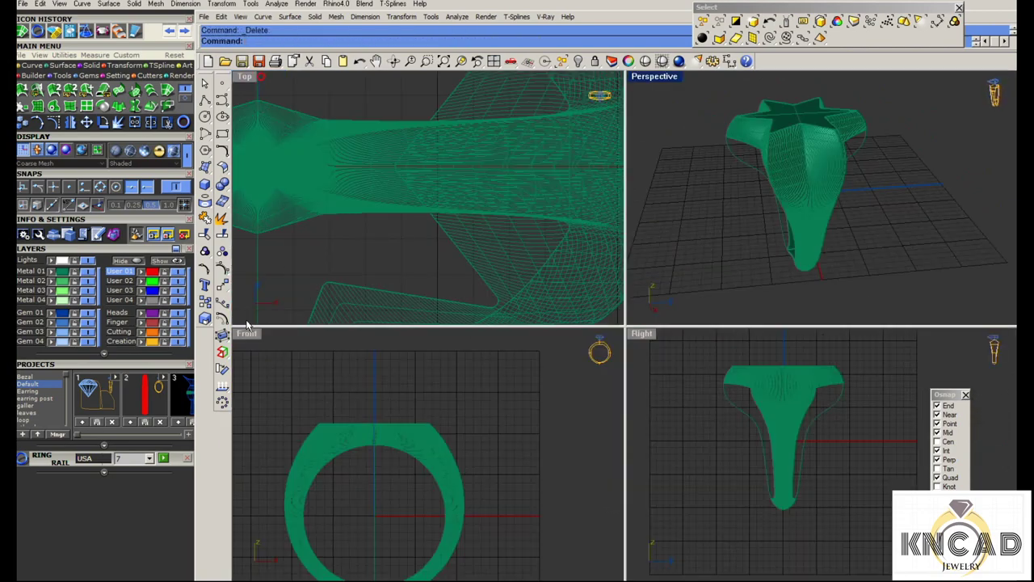
double_click(245, 332)
click(206, 99)
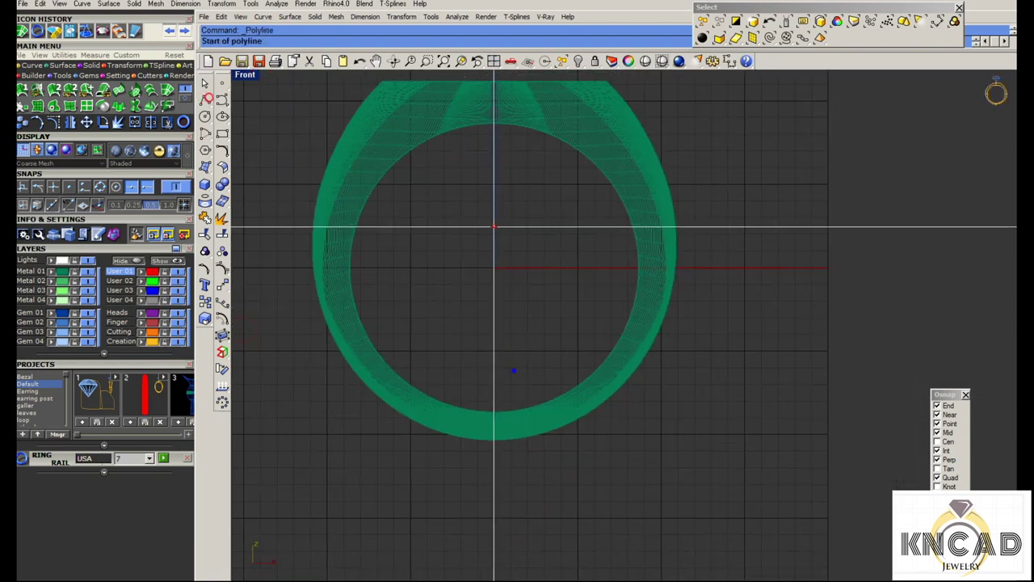
scroll(509, 371, up, 5)
click(450, 110)
click(528, 496)
right_click(528, 496)
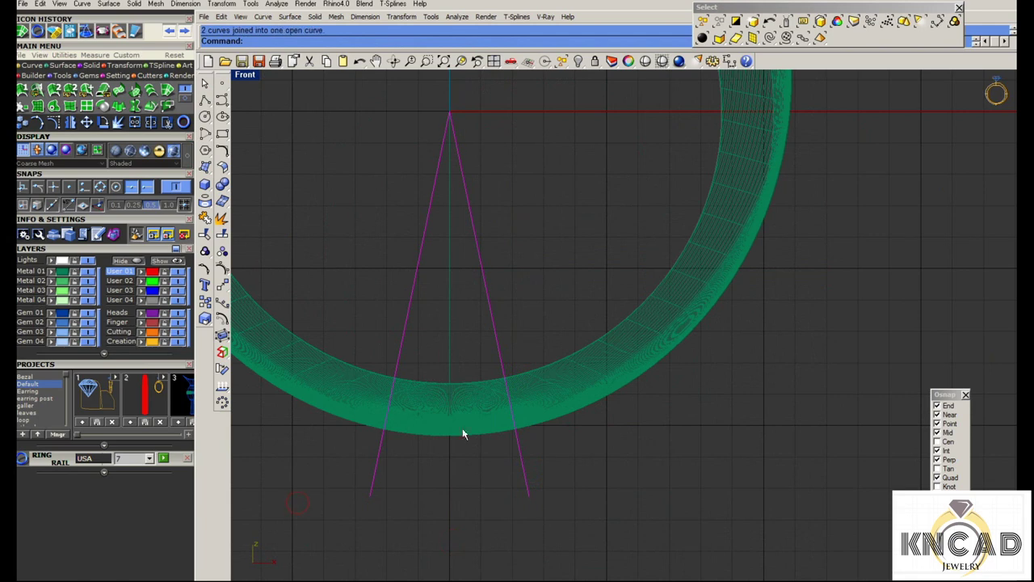
Split the band with the wedge lines, remove the bottom part, and delete the cutter lines
click(464, 433)
key(Return)
key(Return)
scroll(424, 412, down, 3)
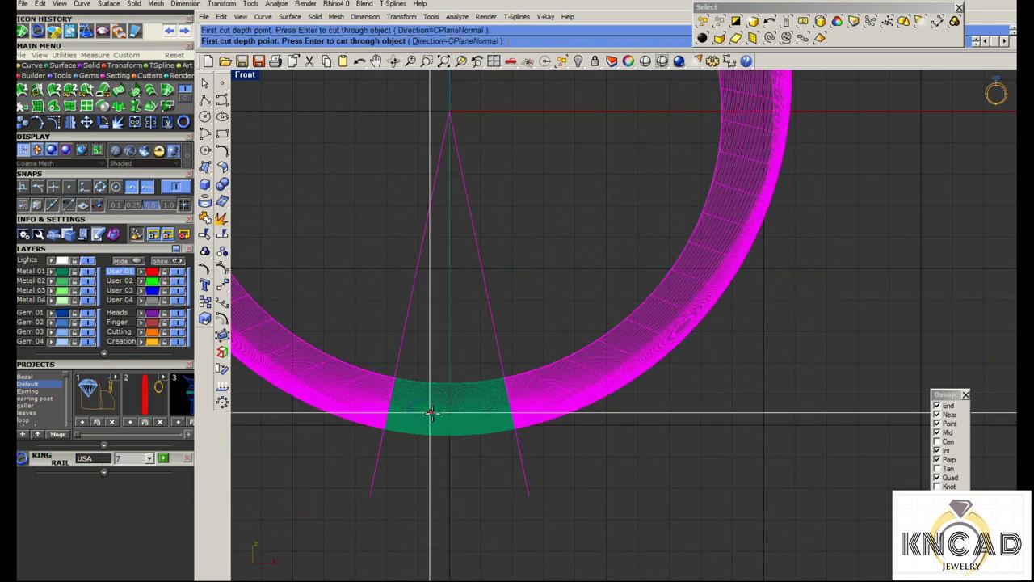
click(443, 416)
key(Return)
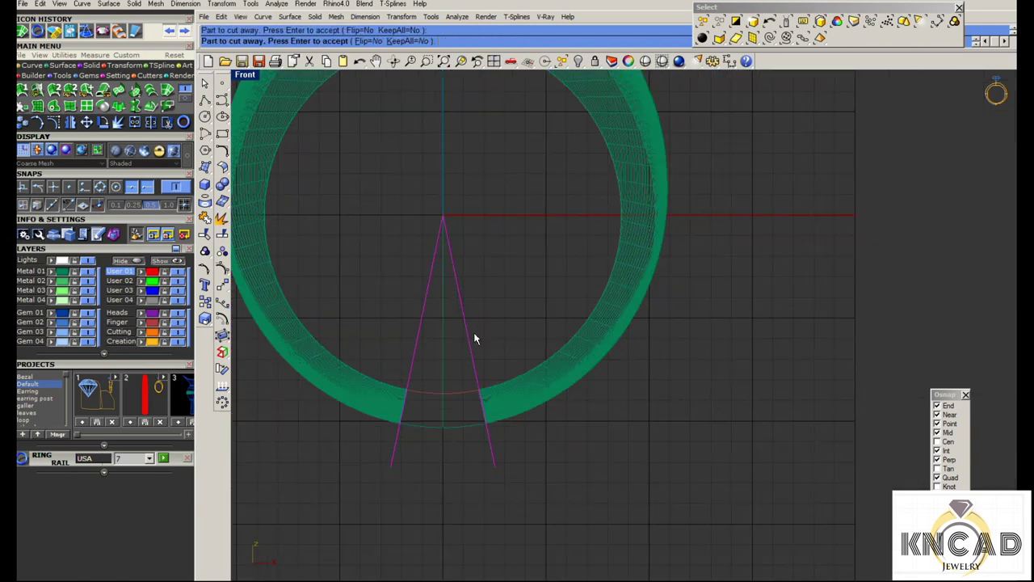
key(Return)
key(Delete)
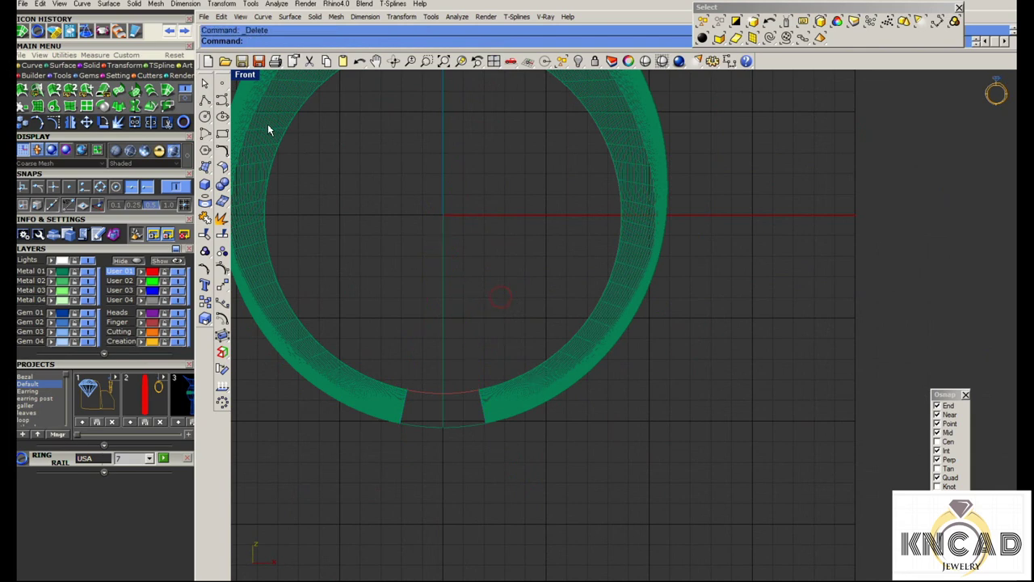
double_click(245, 76)
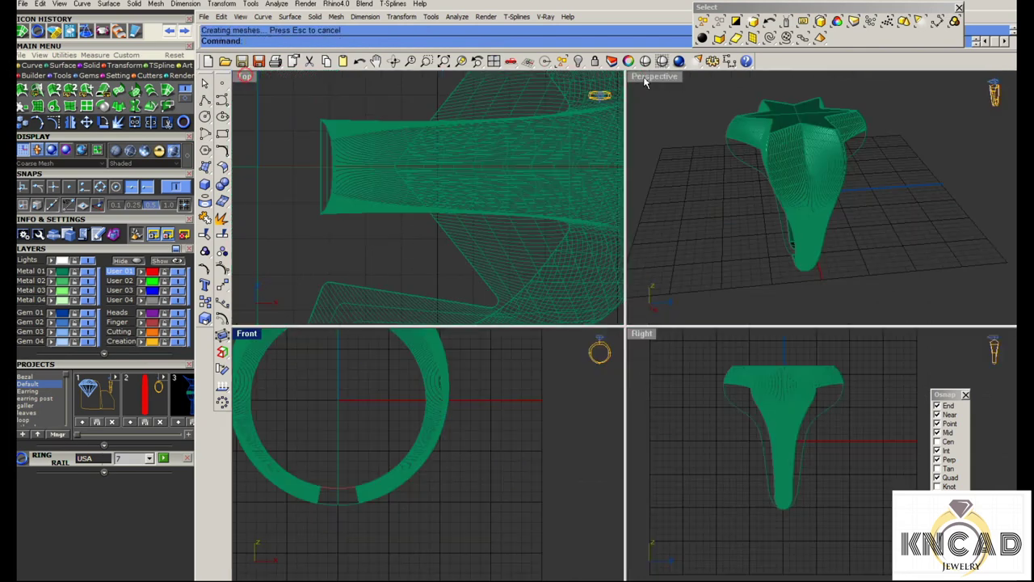
Preview the ring Rendered in maximized Perspective, orbiting to view it from the front
double_click(645, 82)
click(645, 61)
mouse_move(649, 73)
right_down()
mouse_move(767, 339)
mouse_move(798, 289)
mouse_move(890, 368)
mouse_move(521, 432)
right_up()
key(Escape)
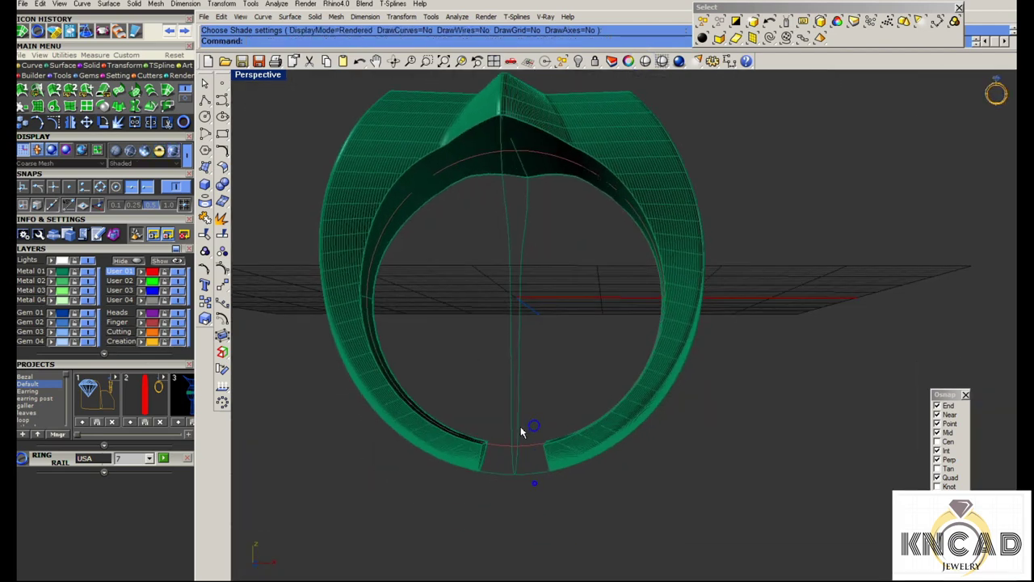
scroll(521, 432, down, 2)
Extract the two cut-end faces at the bottom gap and delete them
click(220, 216)
scroll(518, 428, up, 1)
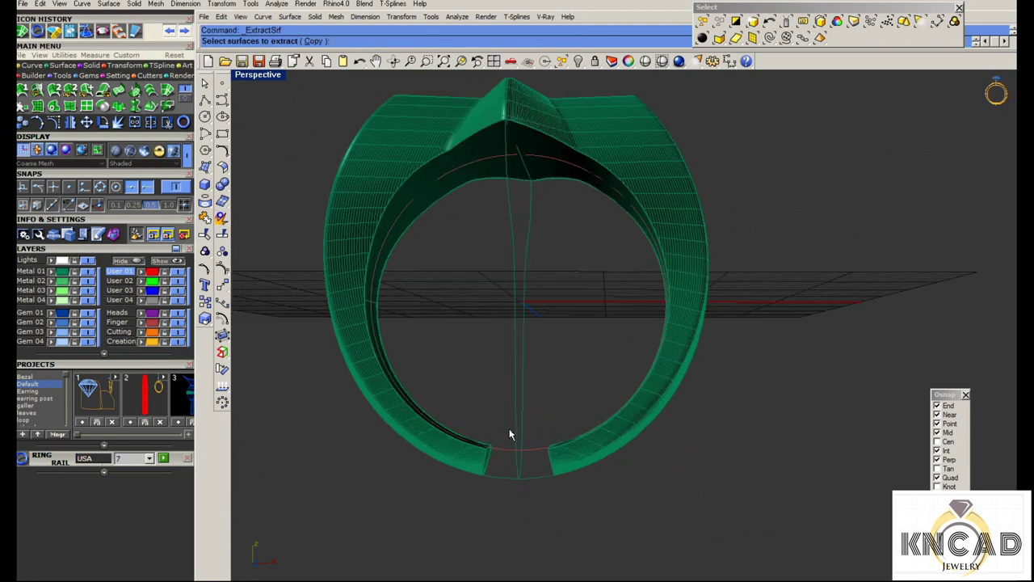
scroll(565, 485, up, 2)
right_drag(620, 548, 536, 455)
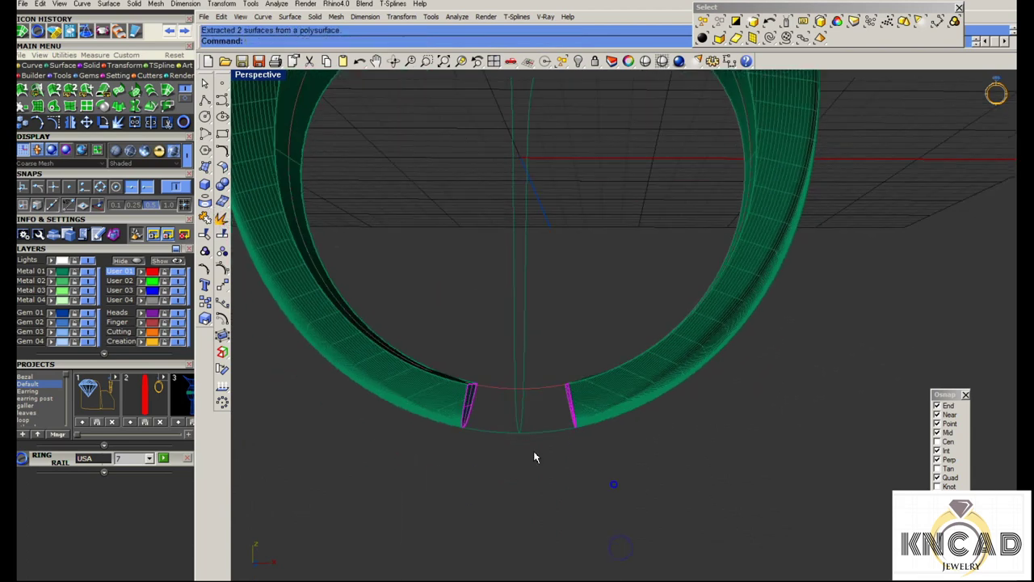
key(Delete)
Select the ring body and pick the lower and upper border curves at the gap
click(610, 410)
scroll(549, 408, up, 2)
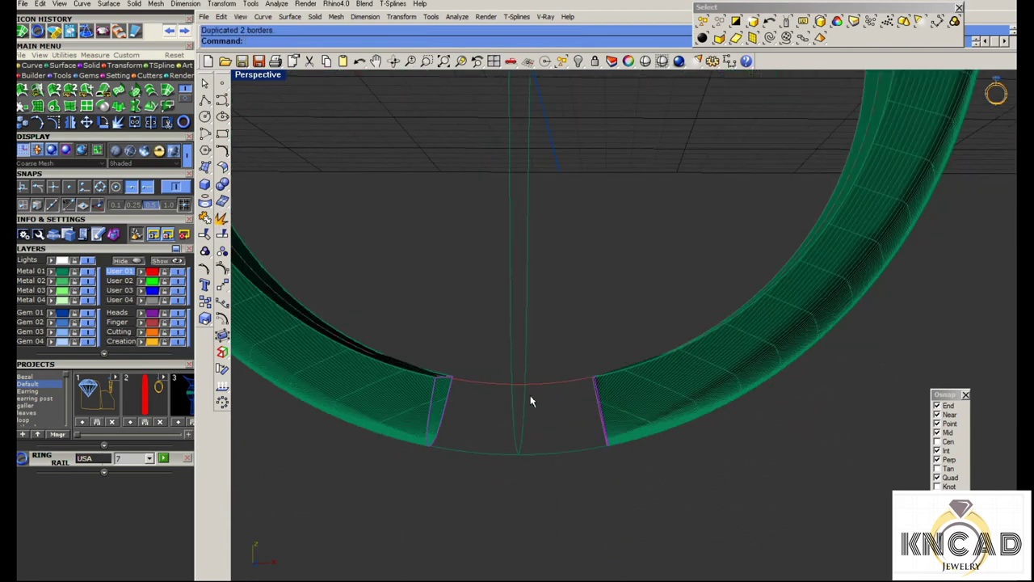
drag(583, 344, 563, 462)
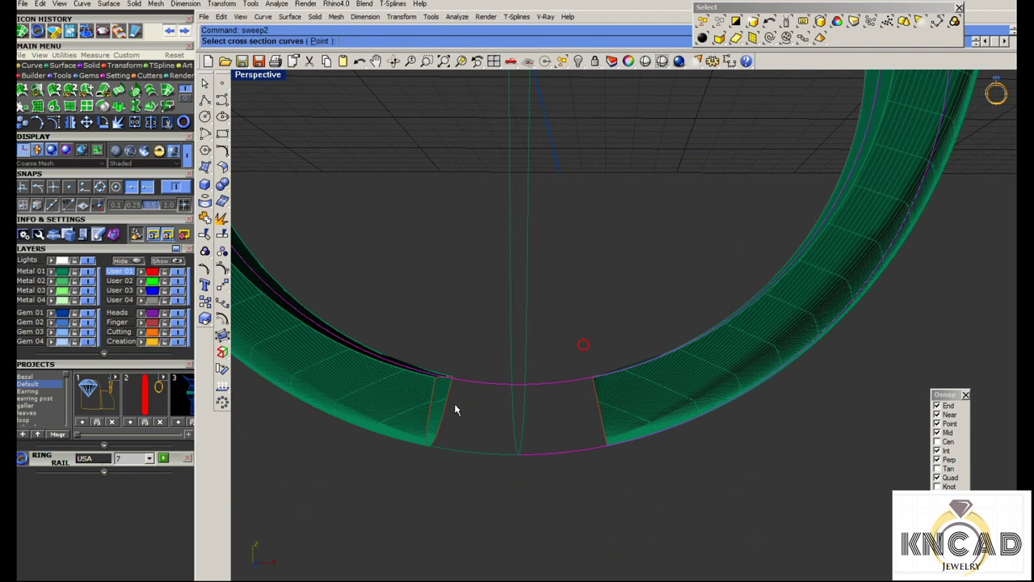
click(498, 450)
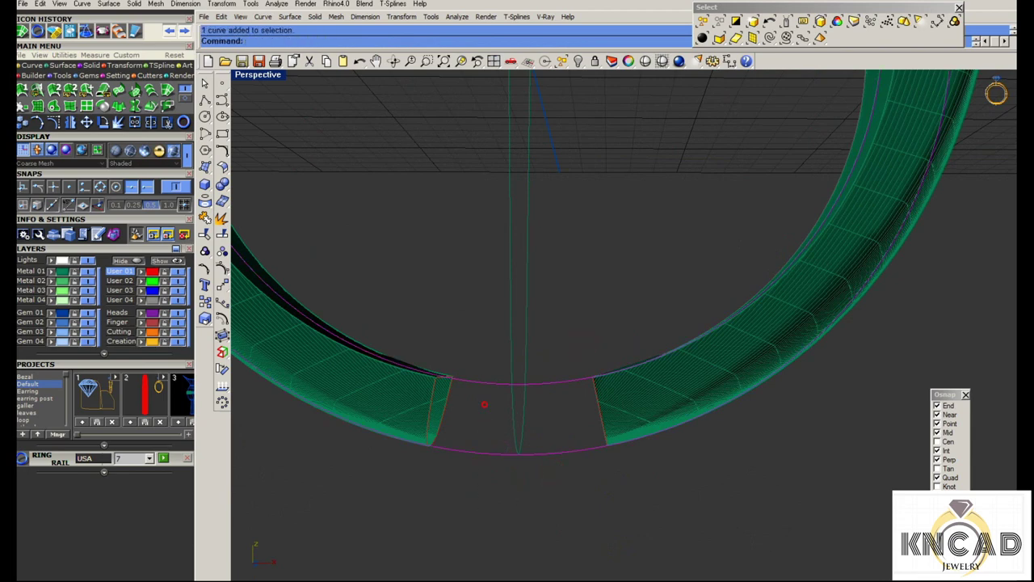
click(448, 404)
click(599, 412)
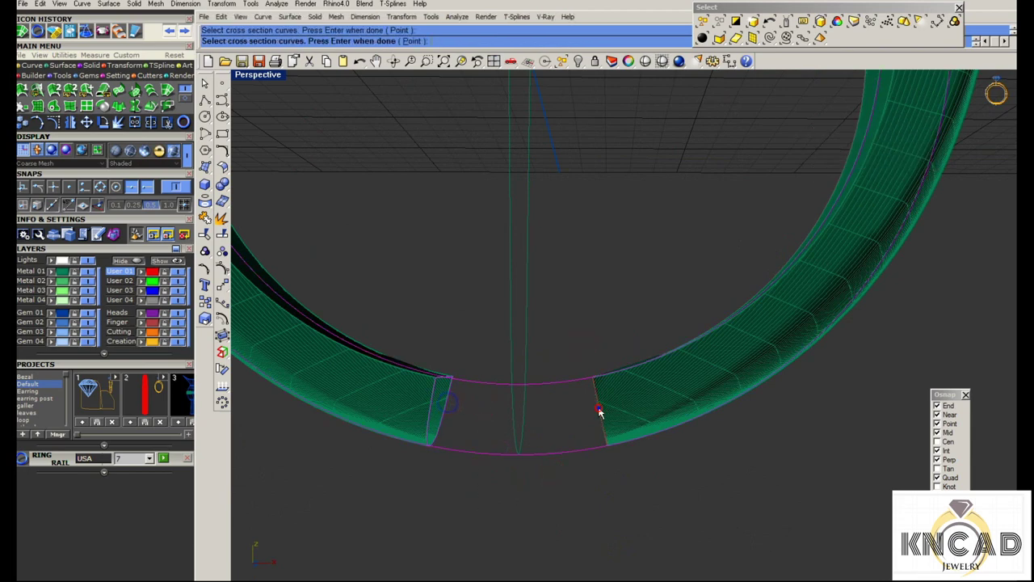
key(Return)
mouse_move(599, 412)
right_down()
mouse_move(577, 362)
mouse_move(478, 283)
mouse_move(561, 346)
right_up()
scroll(570, 339, up, 3)
scroll(571, 340, up, 2)
click(478, 283)
key(Return)
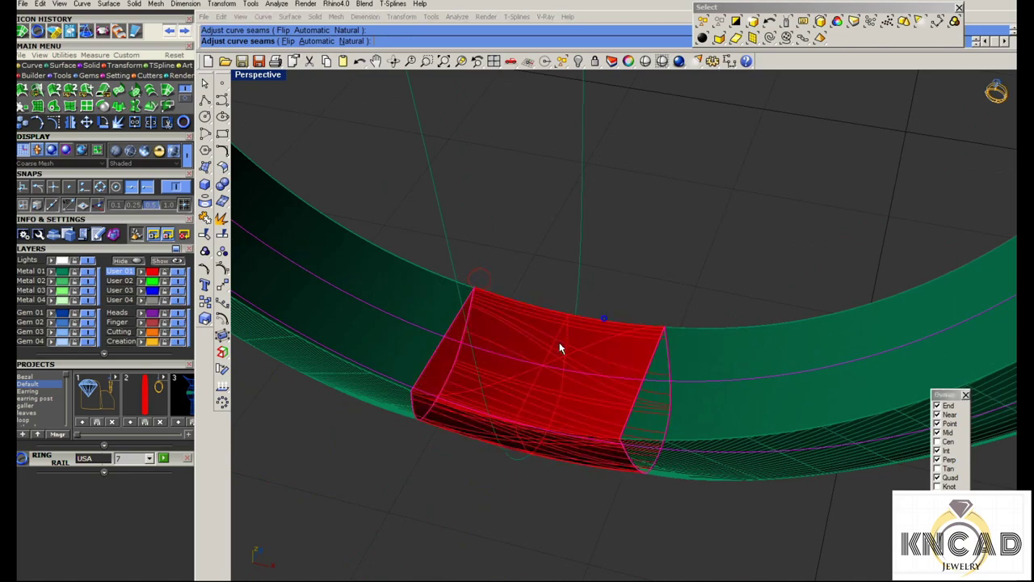
right_drag(605, 311, 546, 198)
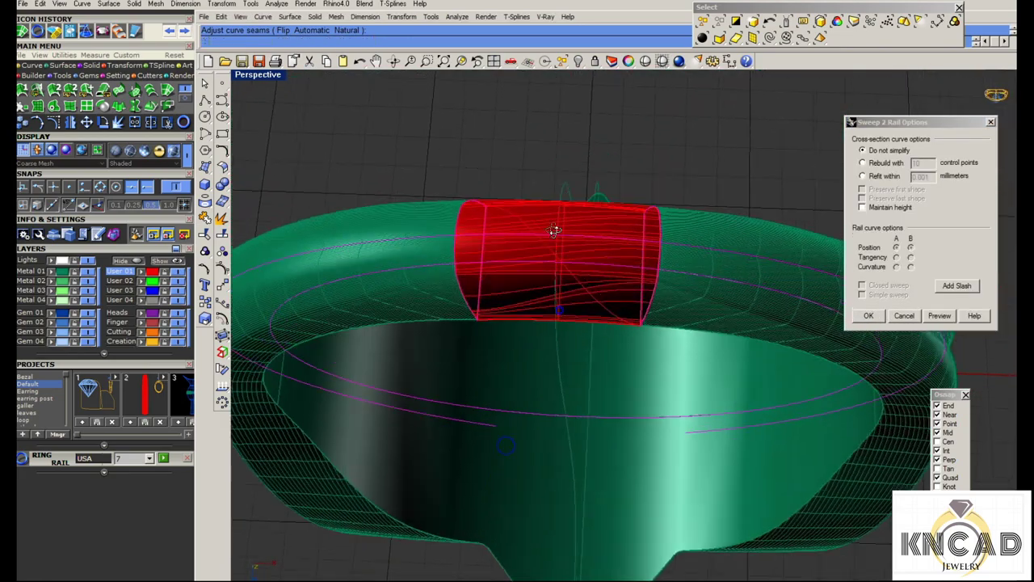
key(Escape)
right_drag(576, 234, 488, 399)
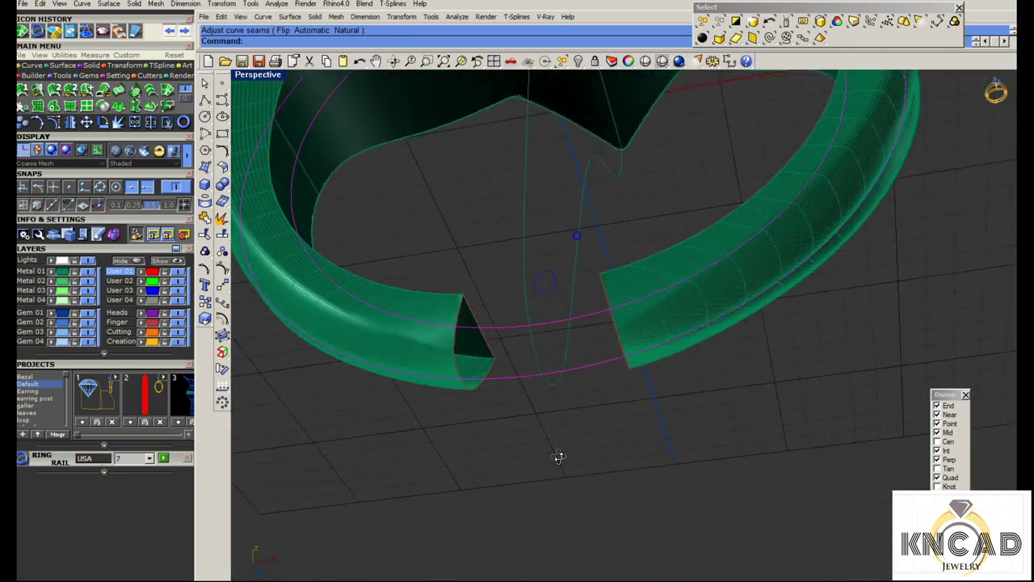
click(469, 389)
click(873, 145)
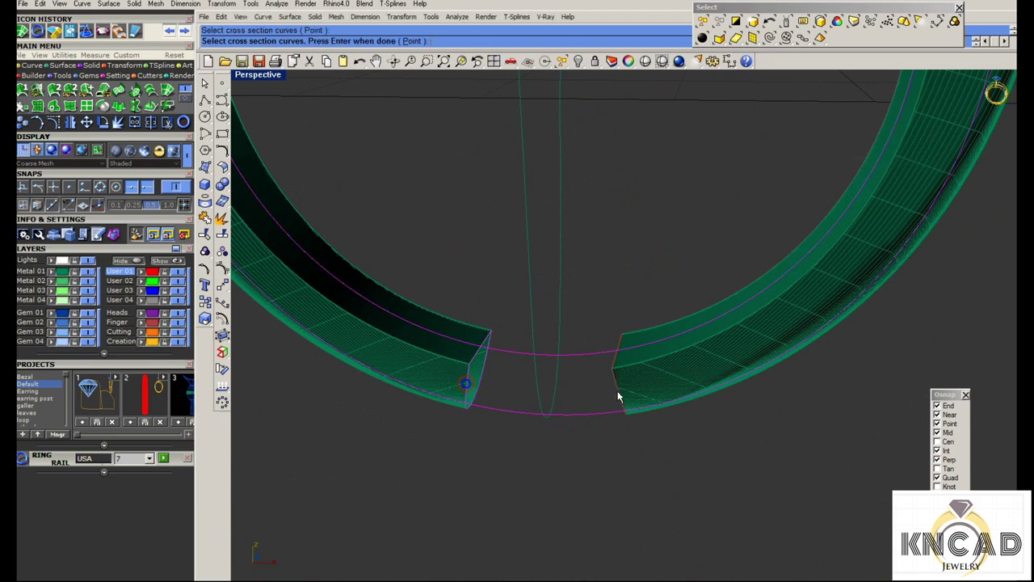
click(619, 396)
key(Return)
click(622, 332)
click(612, 363)
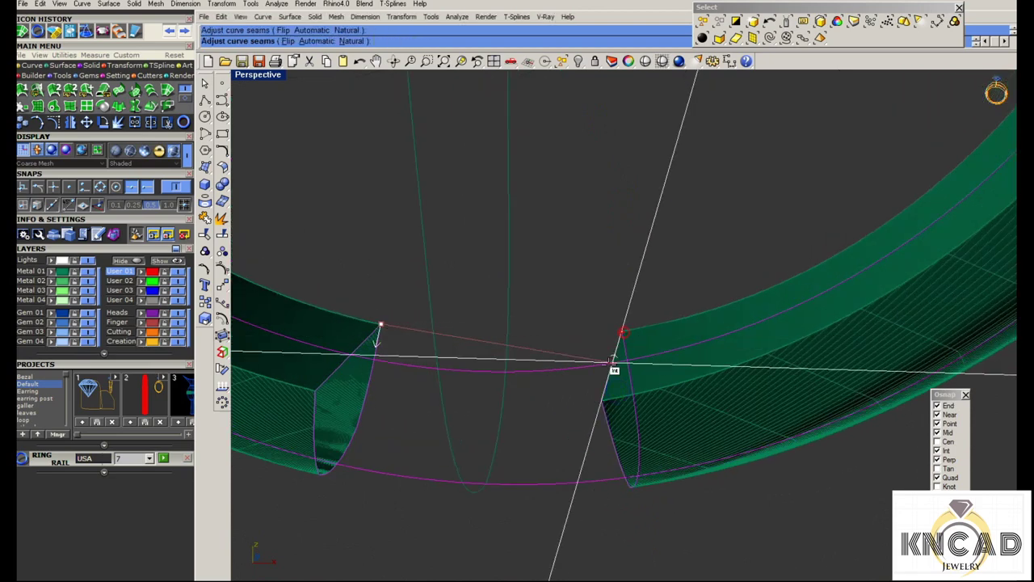
click(382, 325)
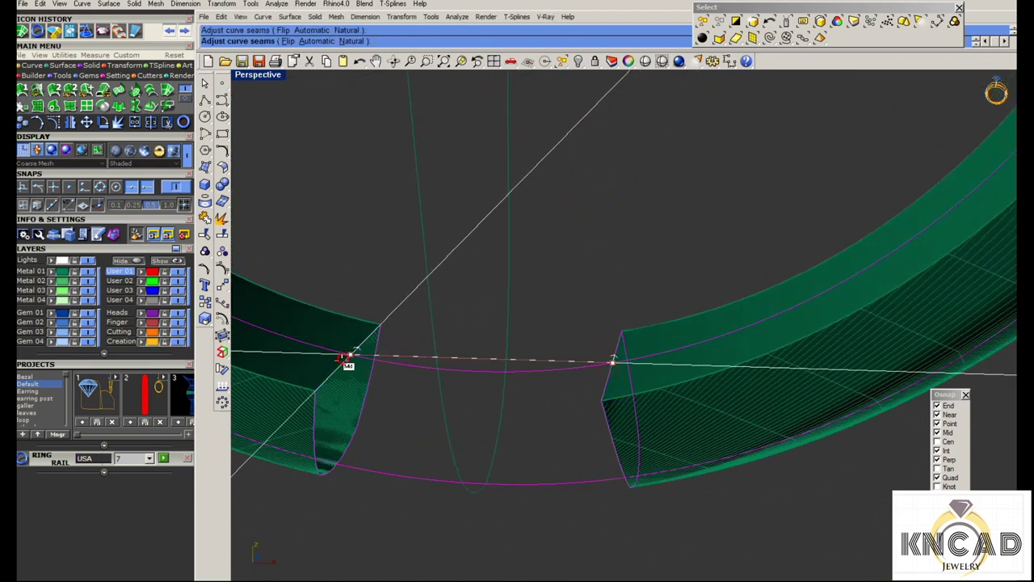
click(347, 358)
key(Return)
mouse_move(389, 432)
right_down()
mouse_move(511, 266)
mouse_move(500, 282)
right_up()
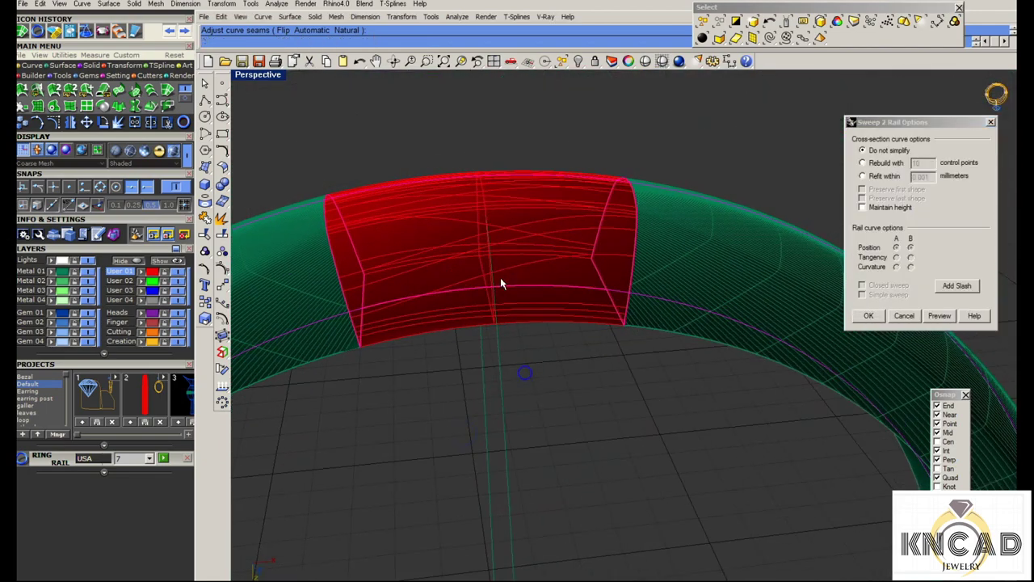
click(882, 209)
click(869, 316)
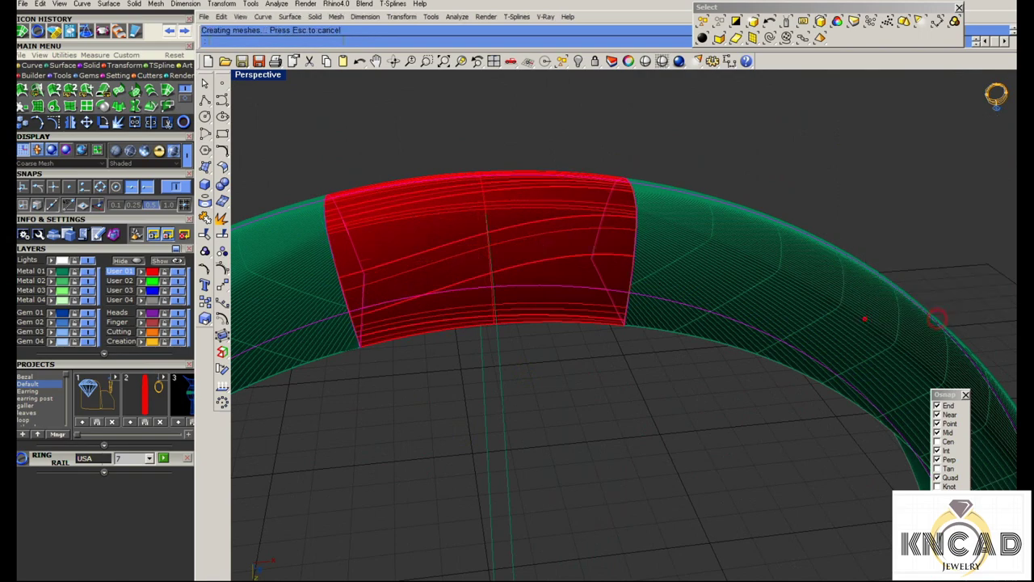
mouse_move(569, 351)
right_down()
mouse_move(558, 316)
mouse_move(566, 438)
right_up()
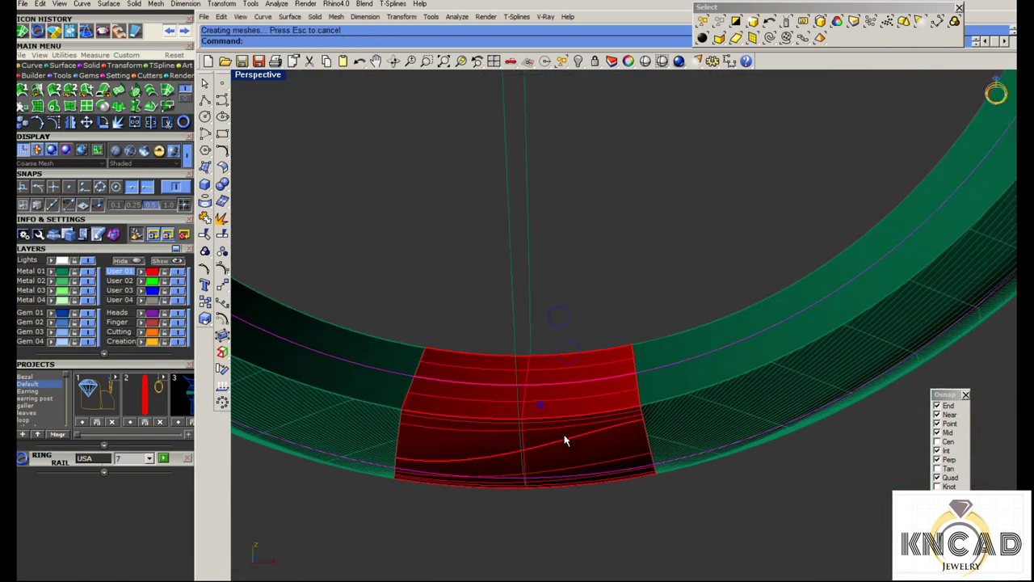
key(ctrl+z)
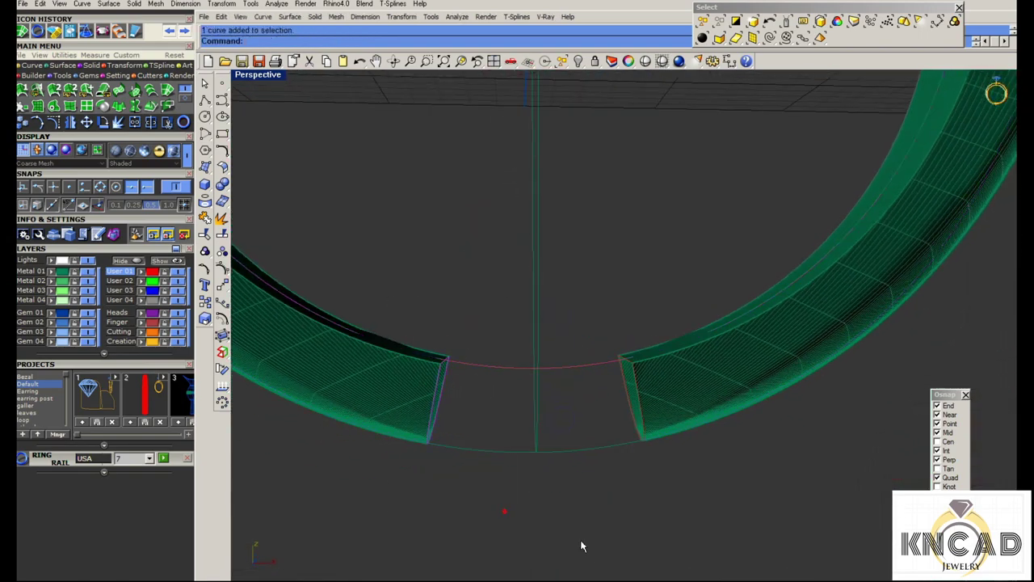
Copy and paste the inner rail curve to create a duplicate
click(587, 558)
right_drag(584, 523, 545, 461)
key(ctrl+c)
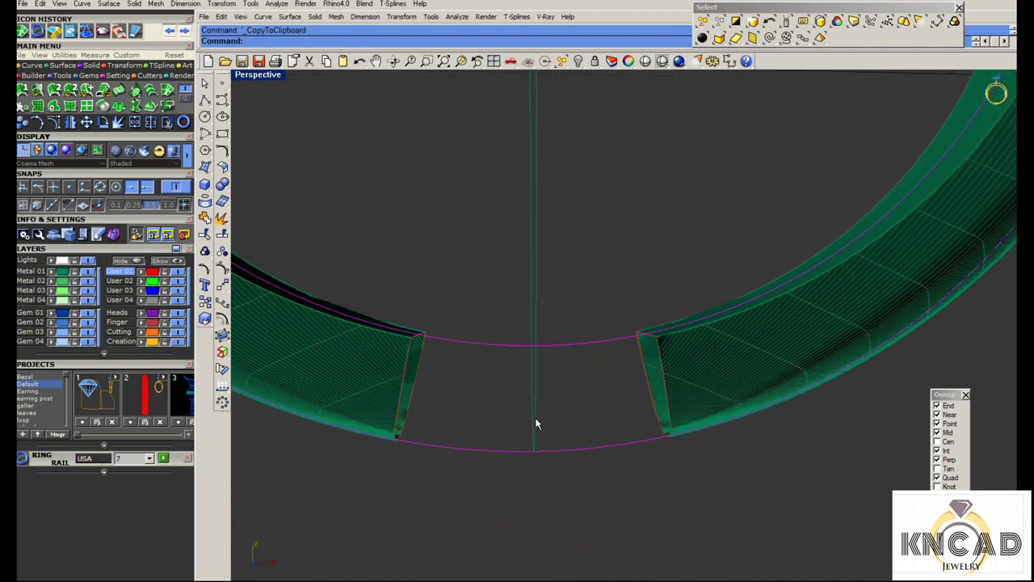
key(ctrl+v)
right_drag(538, 420, 502, 408)
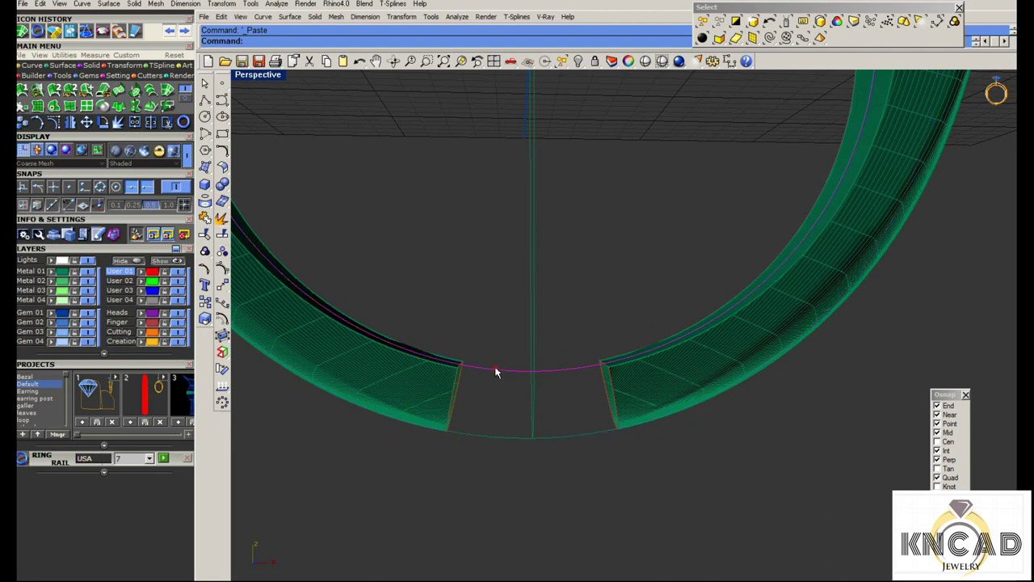
Split the rail curves at both cut ends using the cut-end edges as cutters
click(224, 234)
click(404, 313)
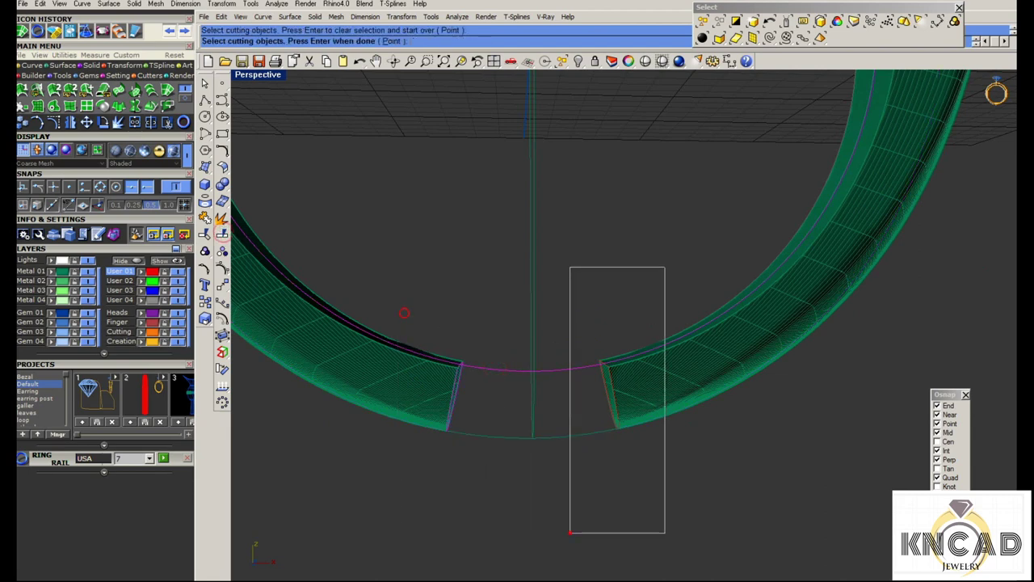
drag(569, 533, 662, 271)
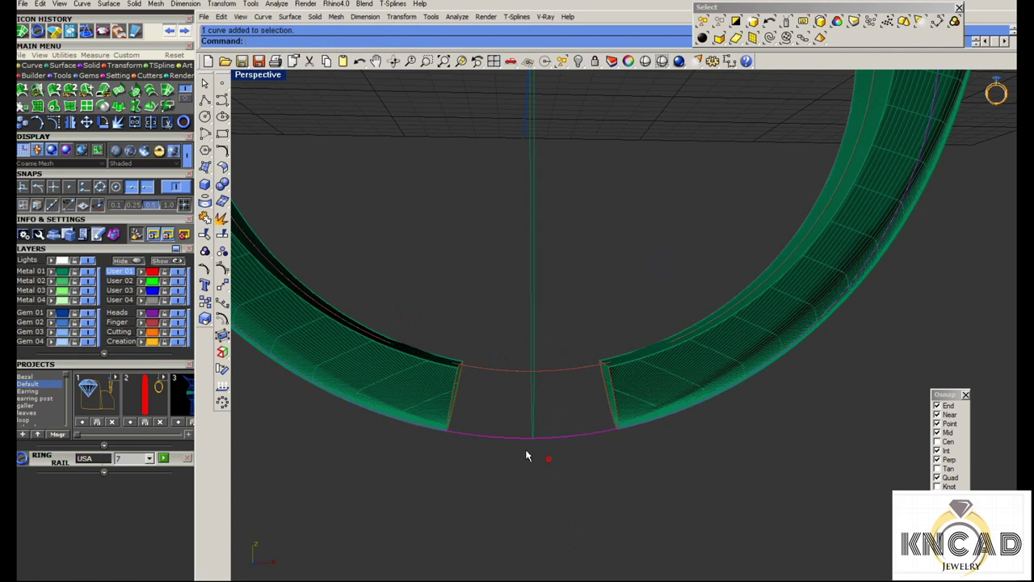
key(Return)
drag(596, 282, 694, 529)
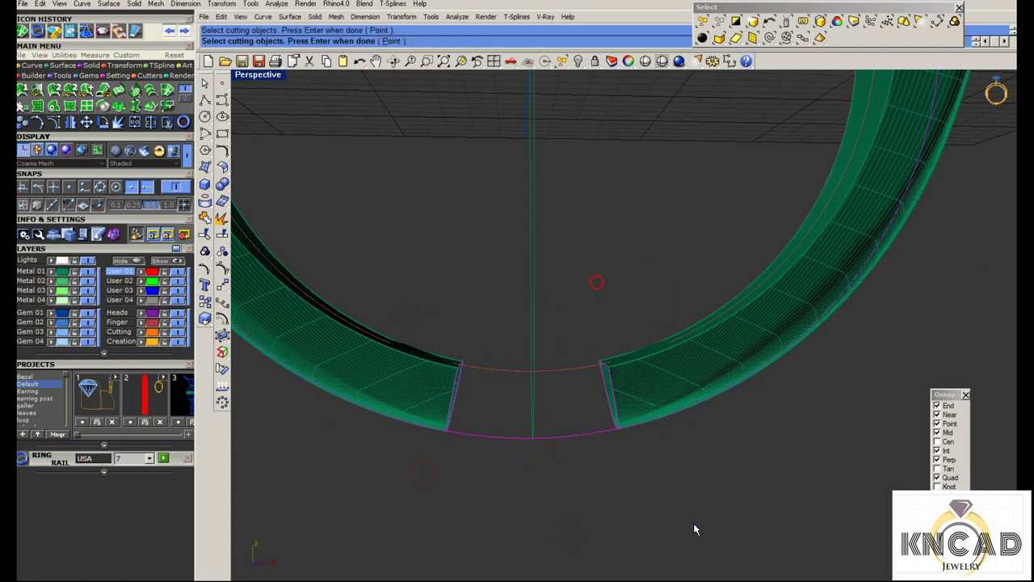
key(Return)
Restart the sweep and pick the right and left cut ends as cross-sections
click(466, 381)
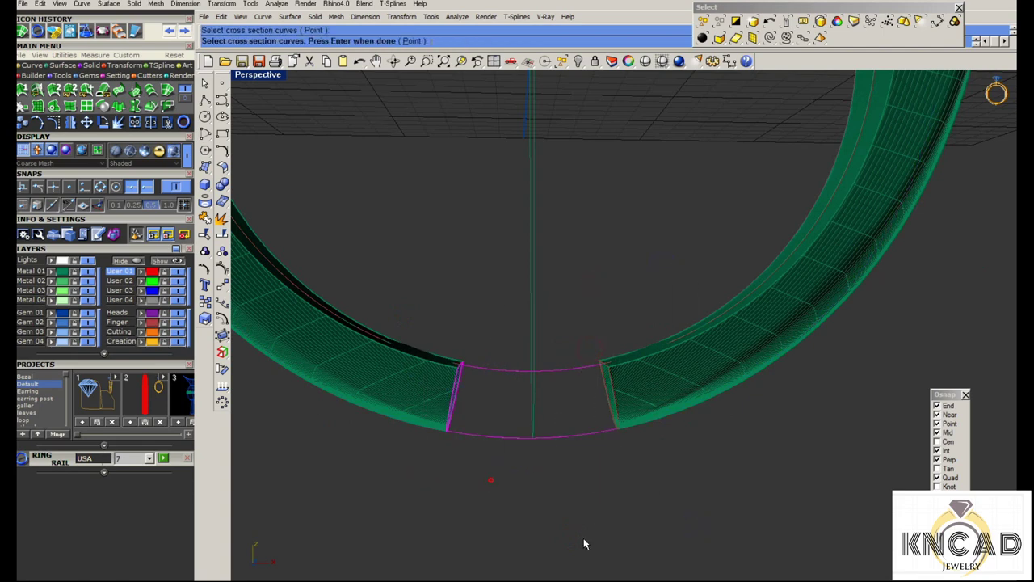
scroll(620, 385, up, 2)
key(Return)
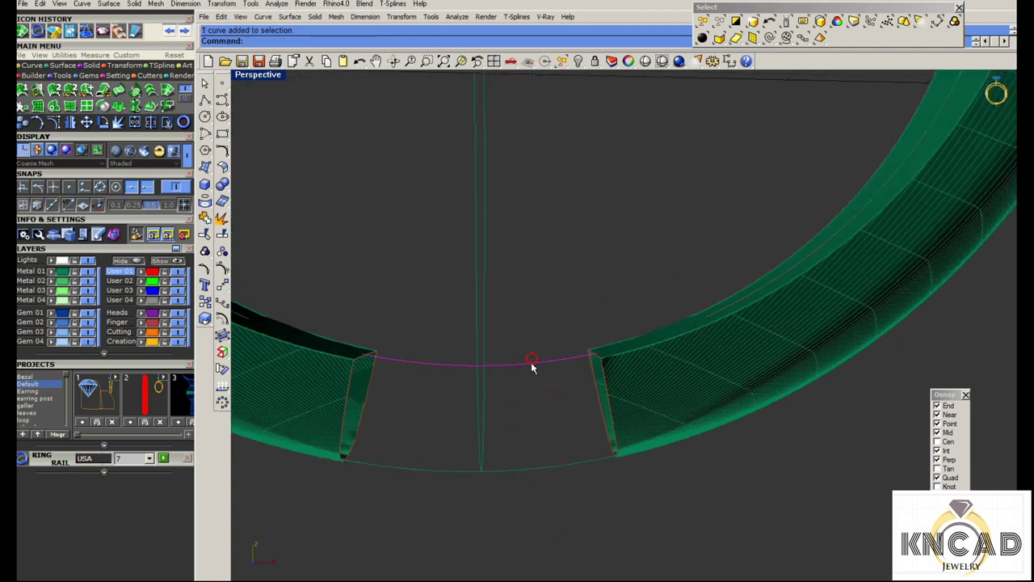
key(Return)
click(611, 408)
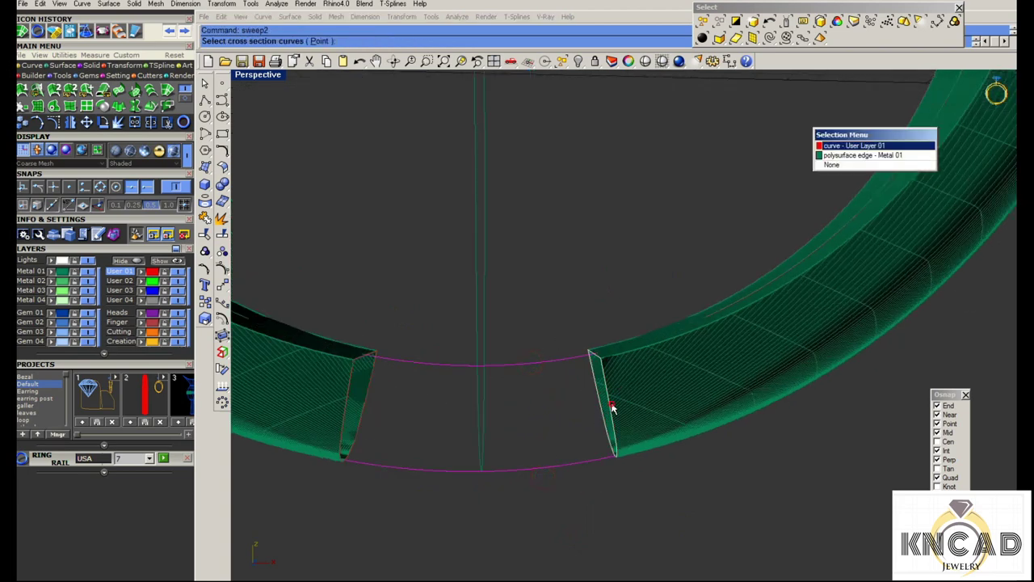
click(368, 381)
key(Return)
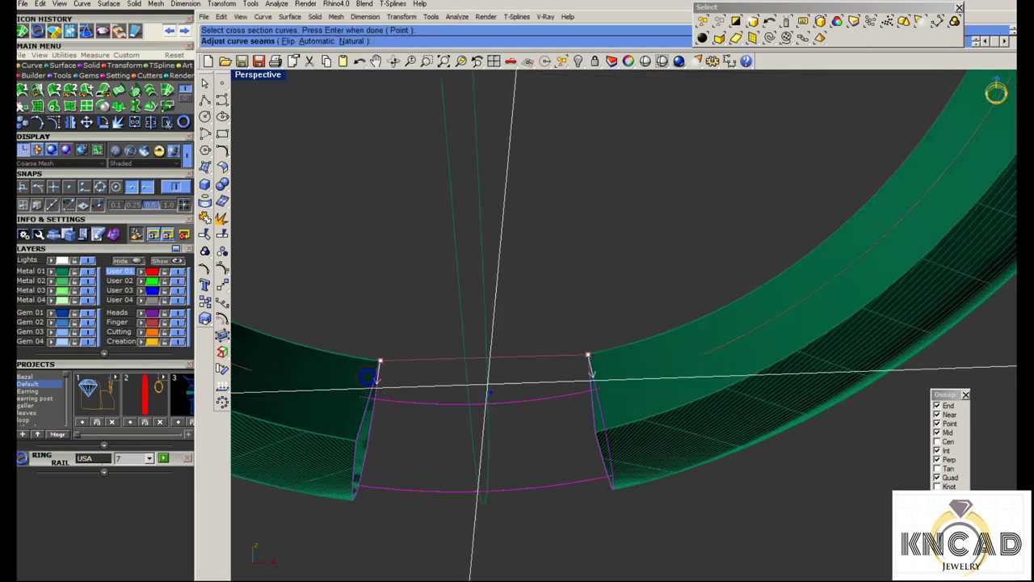
Accept the seams, inspect the trial sweep preview from above, and cancel it
right_drag(375, 380, 638, 350)
scroll(634, 347, up, 3)
key(Return)
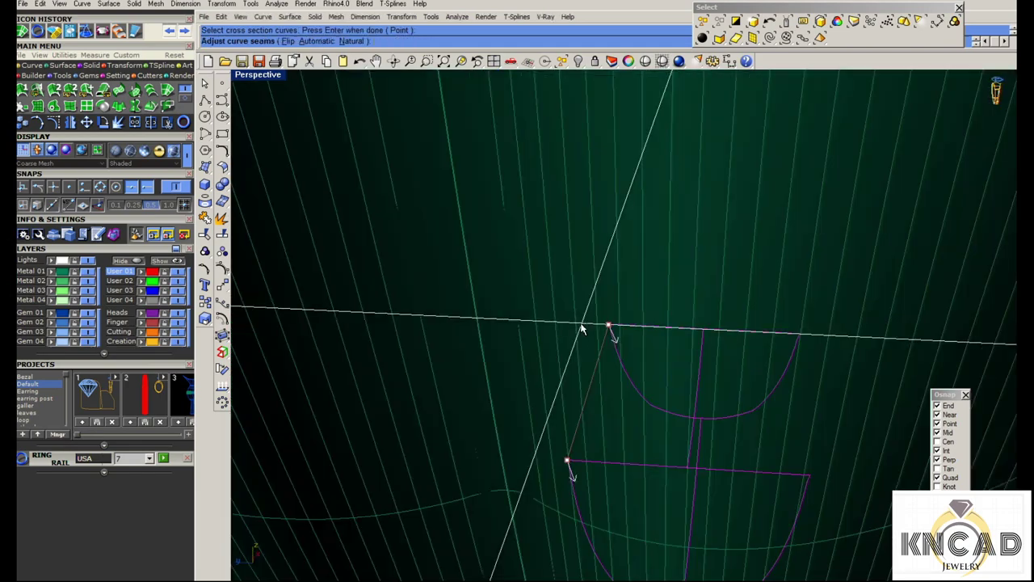
right_drag(584, 331, 478, 353)
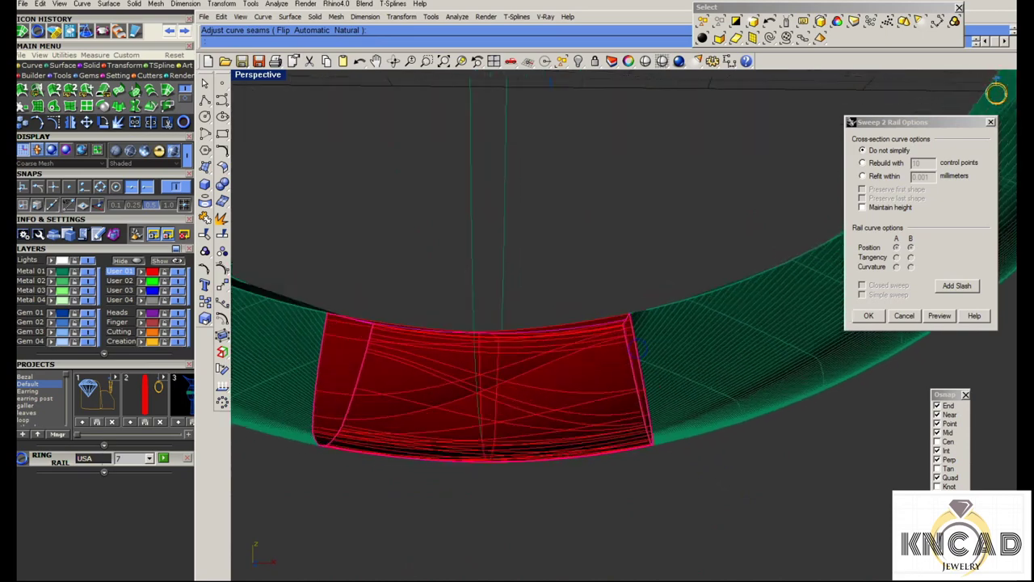
scroll(476, 351, down, 2)
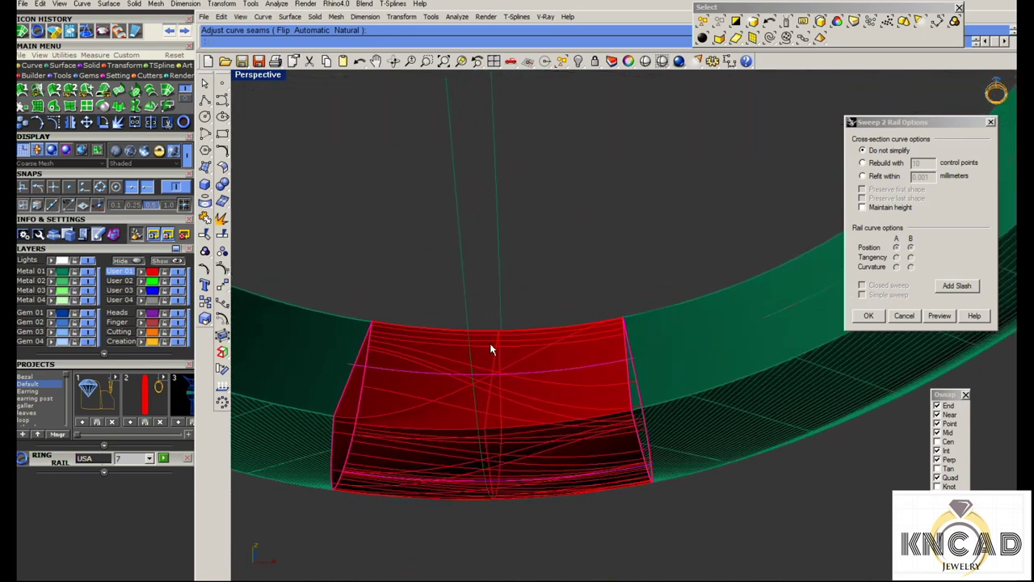
right_drag(490, 349, 550, 320)
key(Escape)
scroll(485, 339, up, 3)
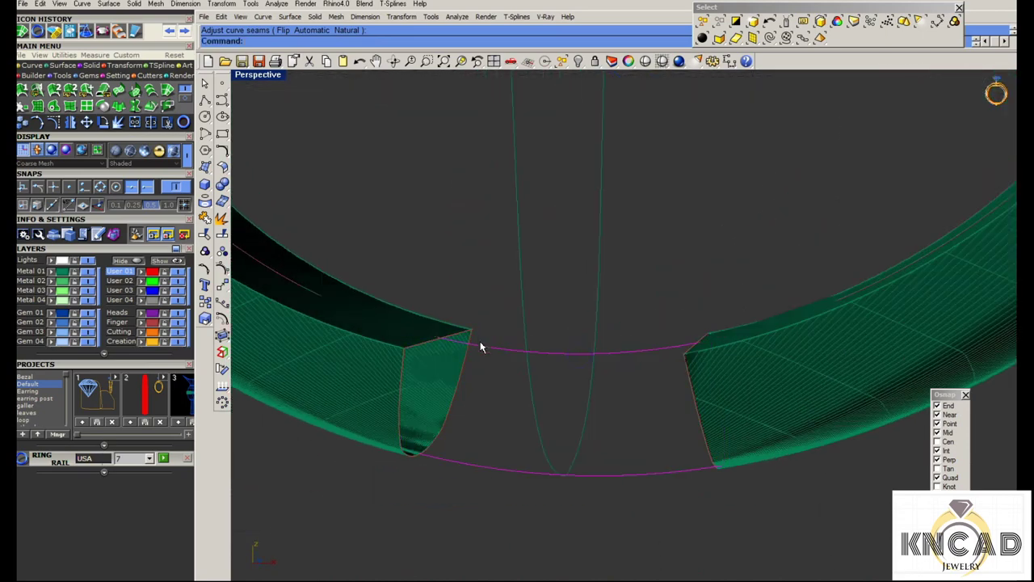
Pick the left and right band-end cross-sections again and align the right seam point
click(476, 344)
click(476, 344)
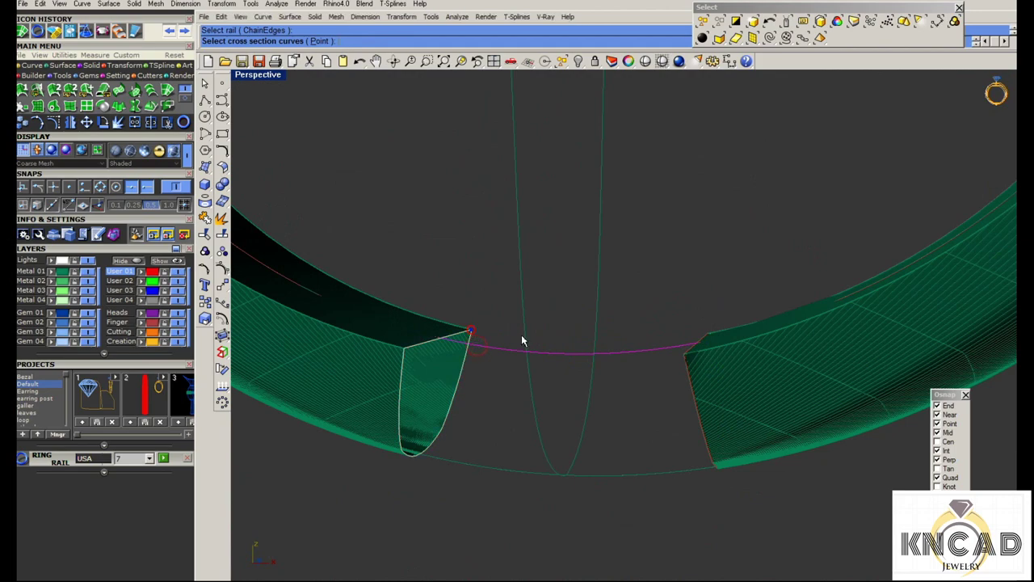
click(686, 363)
key(Return)
right_drag(686, 376, 436, 454)
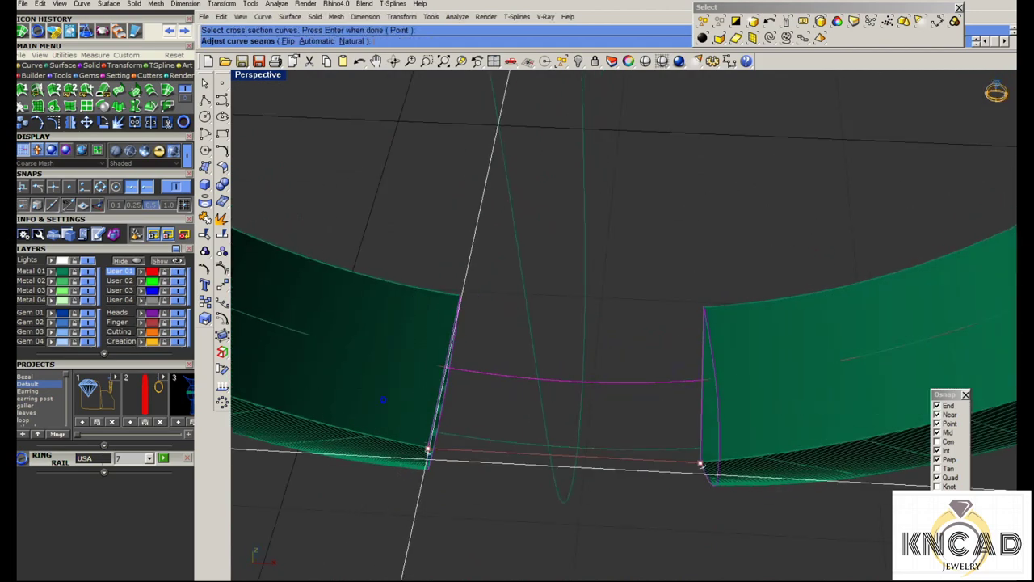
scroll(422, 445, up, 3)
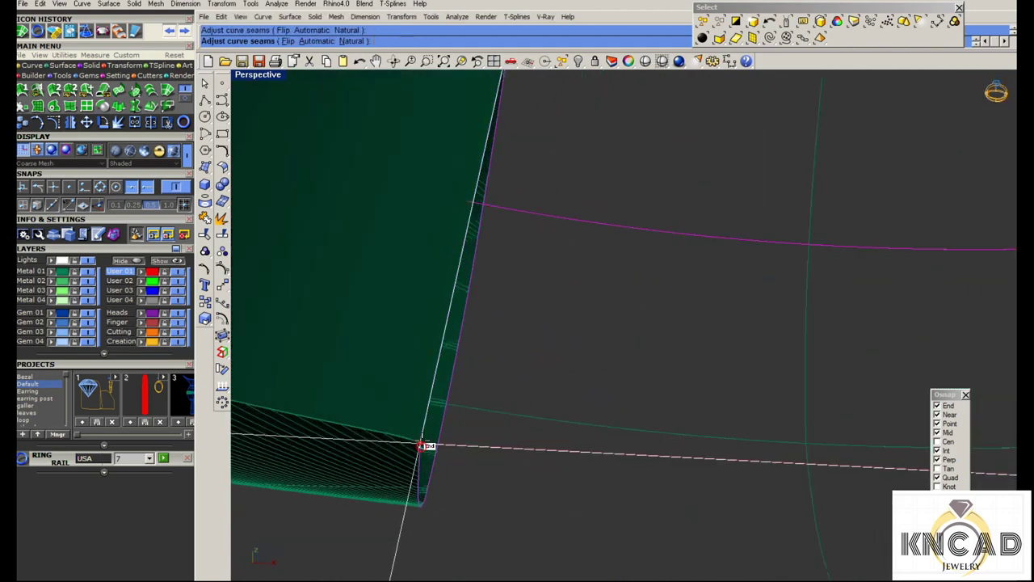
scroll(307, 363, down, 5)
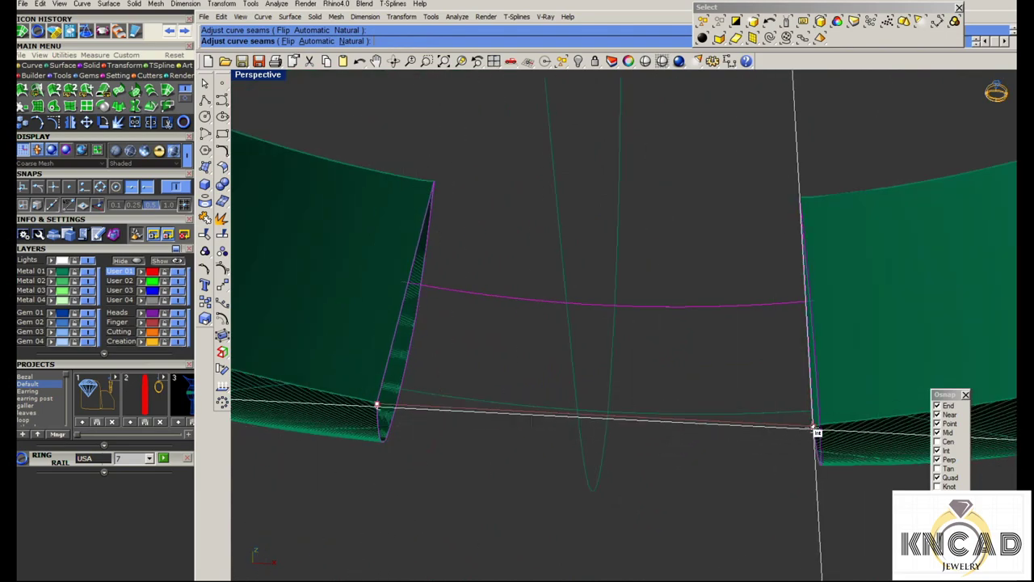
click(812, 426)
key(Return)
Inspect the red sweep preview and accept the one-rail sweep surface
right_drag(811, 423, 574, 477)
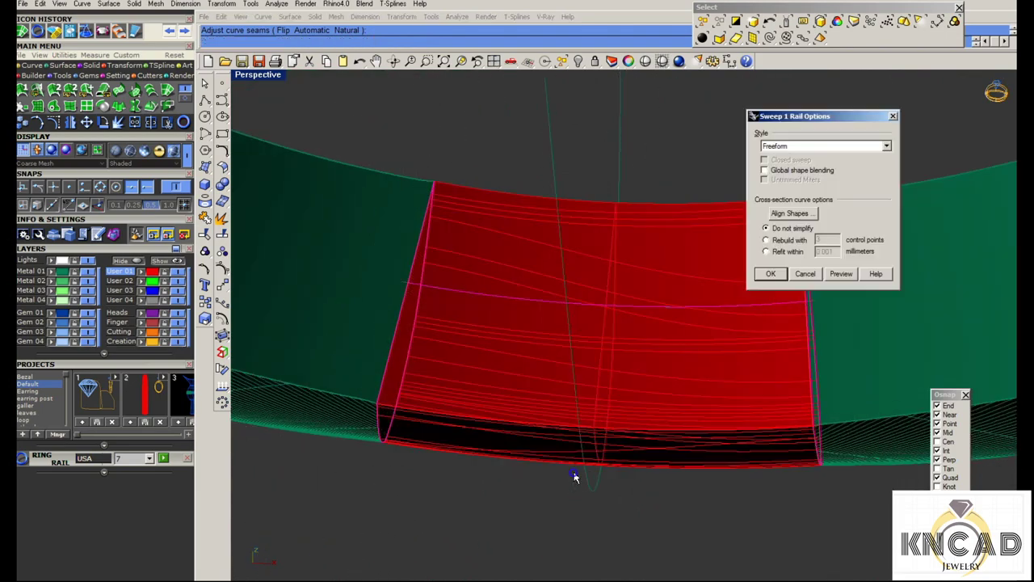
scroll(582, 289, up, 2)
mouse_move(582, 289)
right_down()
mouse_move(577, 458)
mouse_move(768, 273)
right_up()
click(771, 273)
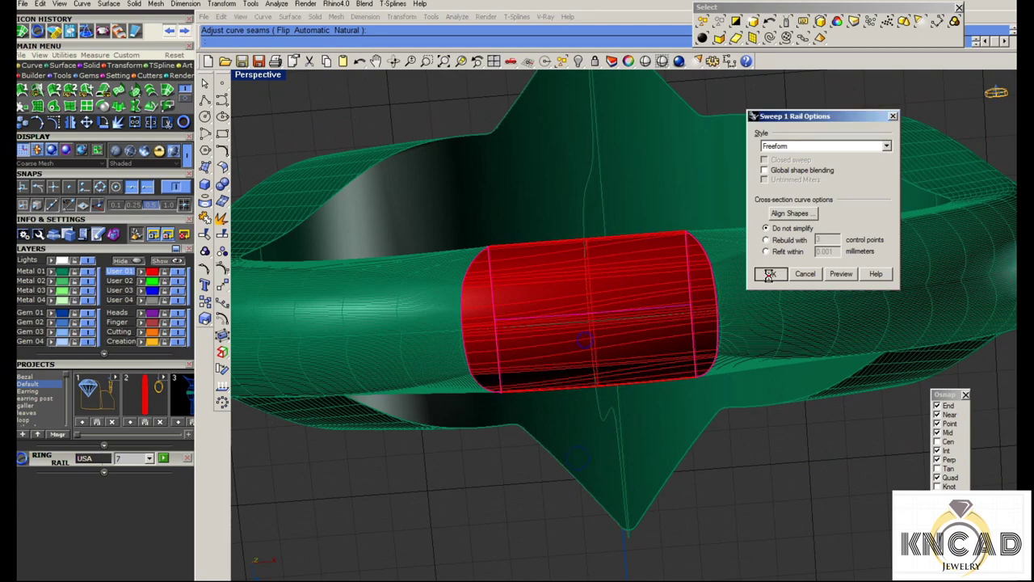
Check the sweep in a shaded preview, then undo the sweep surface
click(645, 61)
mouse_move(624, 118)
right_down()
mouse_move(573, 392)
mouse_move(595, 381)
mouse_move(605, 404)
right_up()
key(Escape)
scroll(549, 339, up, 3)
key(ctrl+z)
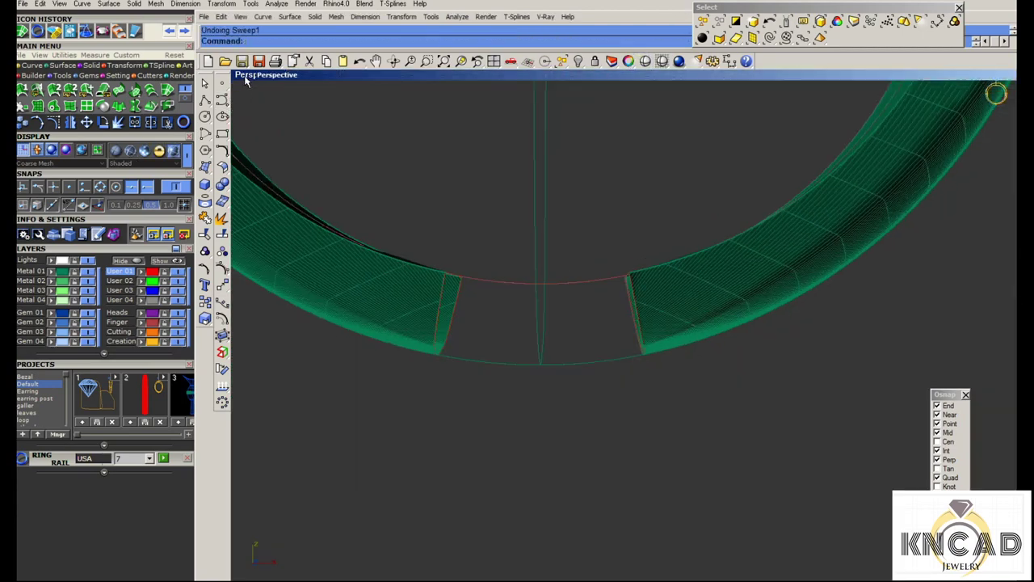
Select the leftover gap curves and draw a guide line from origin 0 in Front
double_click(240, 76)
right_drag(406, 514, 457, 469)
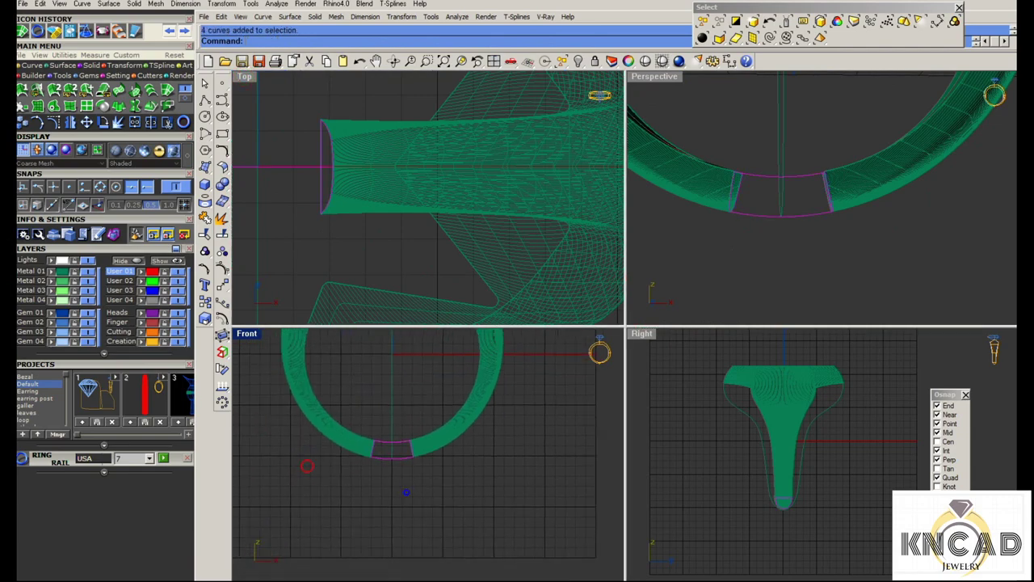
double_click(249, 334)
click(205, 99)
text(0)
key(Return)
scroll(573, 324, up, 2)
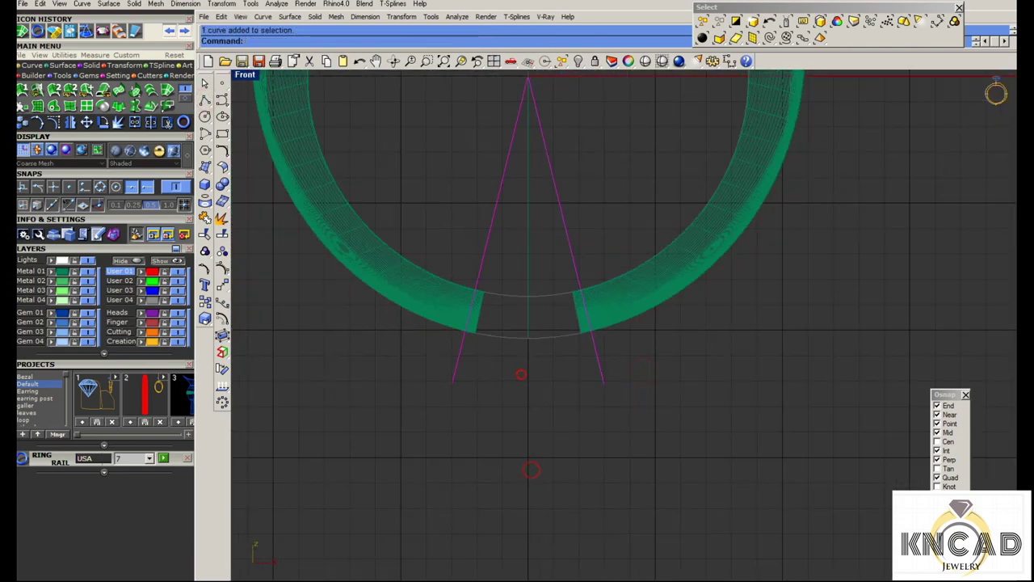
scroll(565, 324, up, 2)
Trim away the band between the guide lines and duplicate the border edges at both ends
click(467, 300)
click(664, 310)
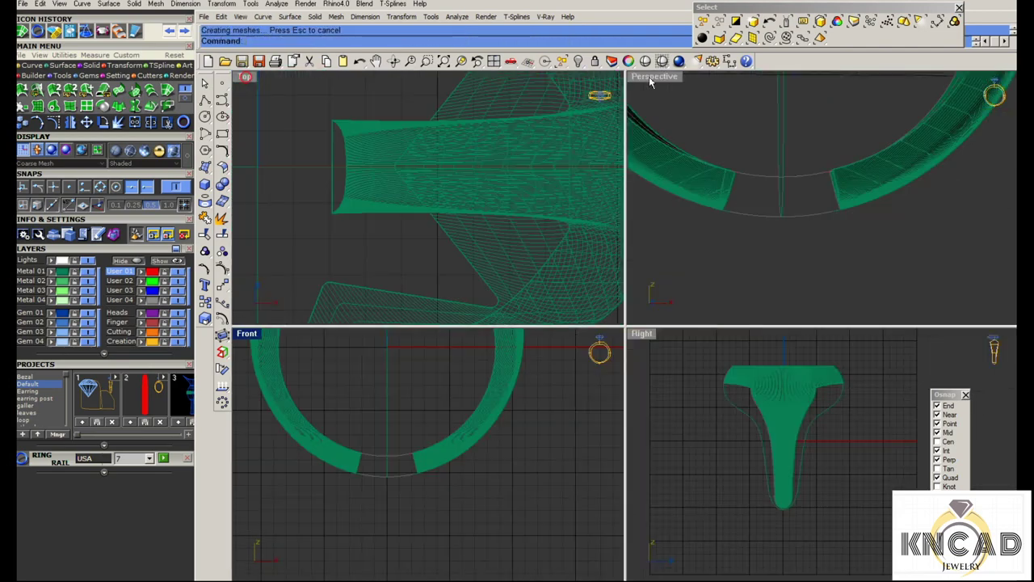
double_click(650, 77)
key(Return)
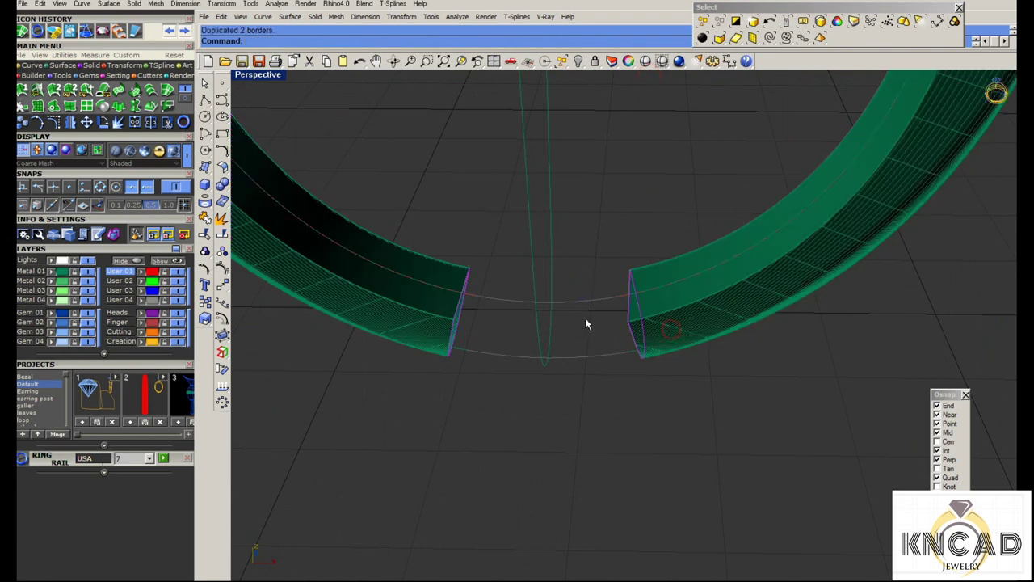
scroll(588, 323, up, 2)
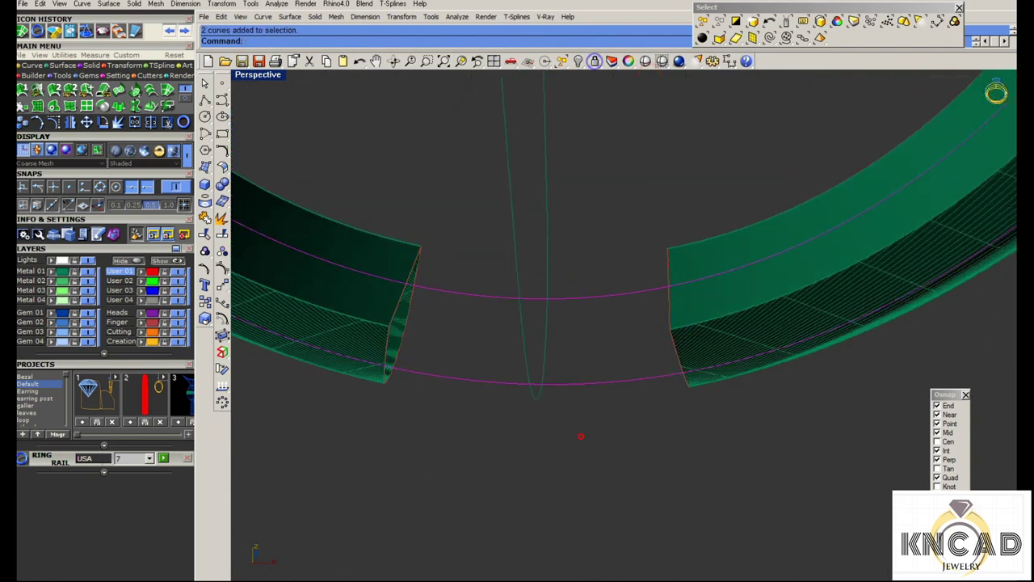
Bridge the gap with a two-rail sweep using Maintain height
click(665, 273)
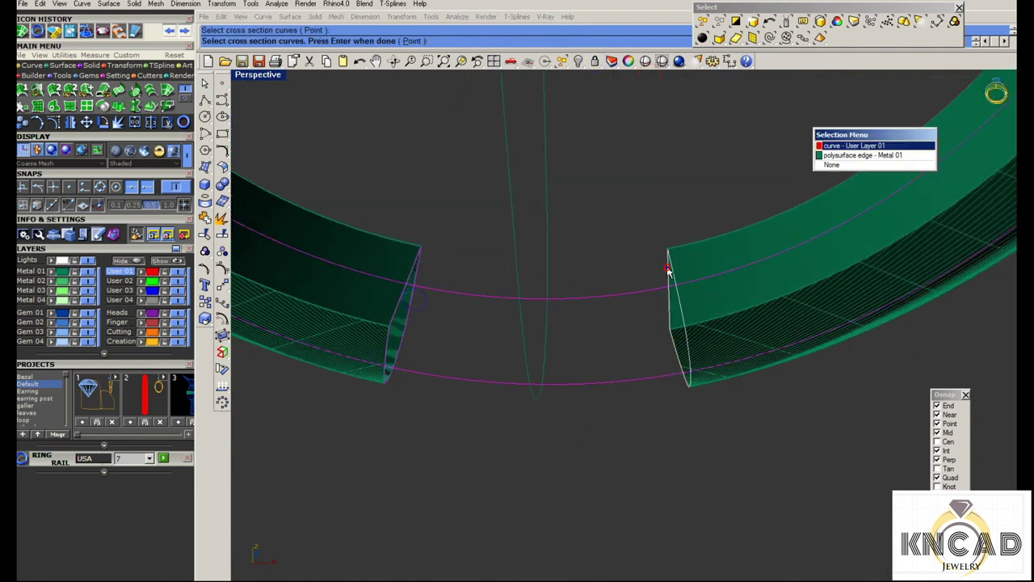
key(Return)
key(Return)
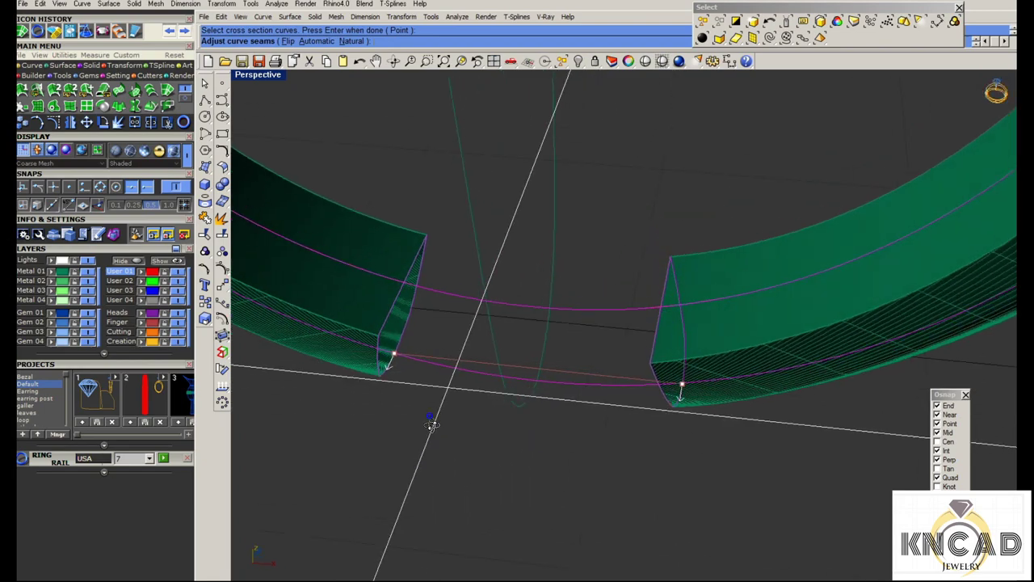
right_drag(442, 429, 461, 445)
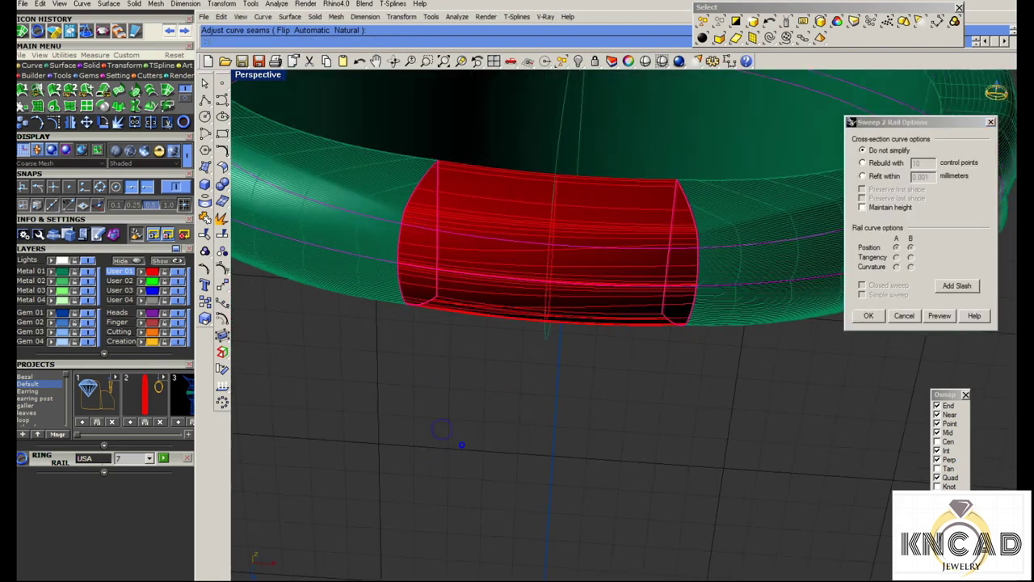
click(872, 209)
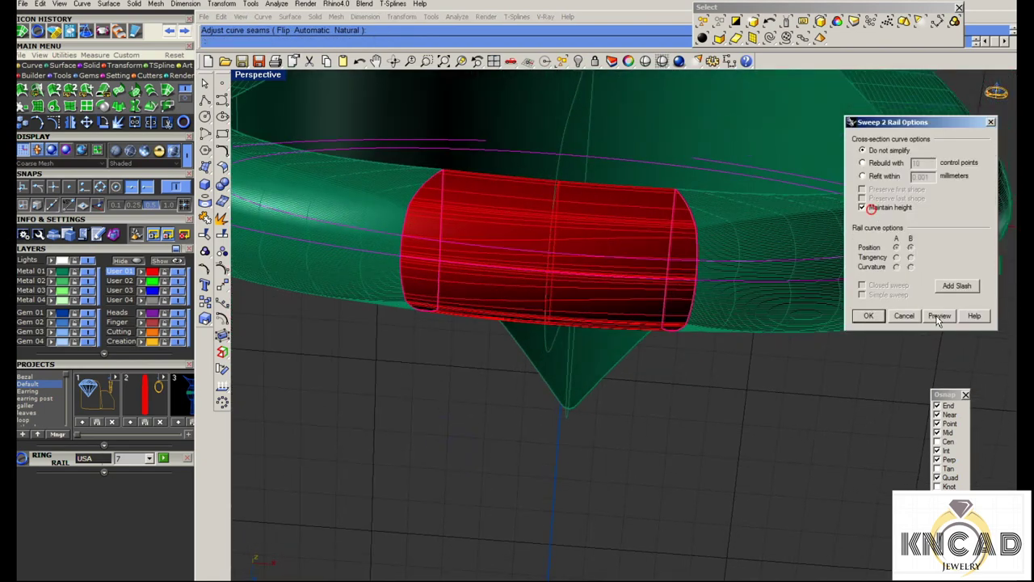
click(869, 316)
scroll(586, 282, up, 3)
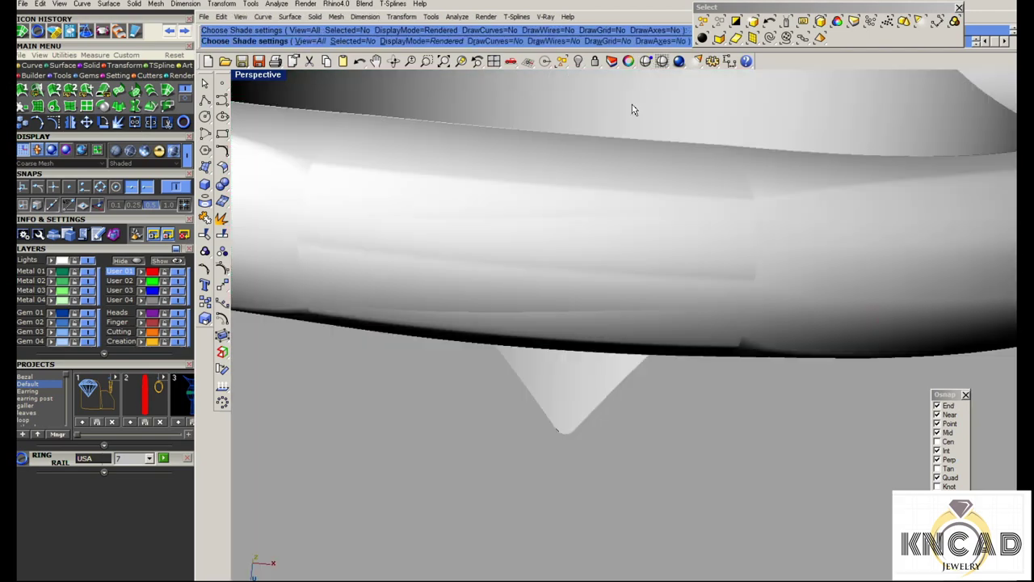
Orbit the rendered preview to inspect the band underside, then end the preview
right_drag(630, 106, 577, 433)
scroll(576, 433, up, 3)
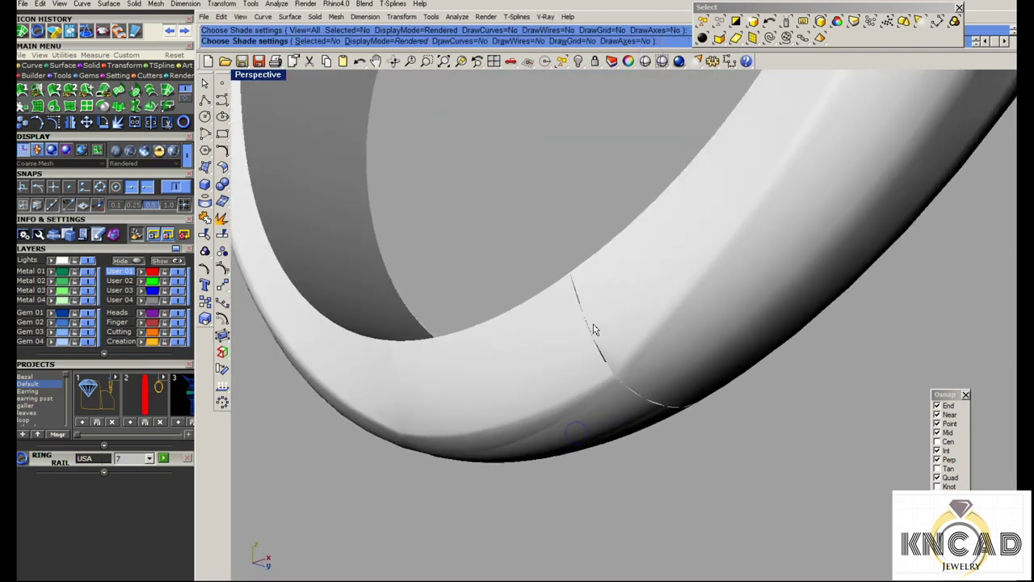
scroll(576, 433, up, 3)
key(Escape)
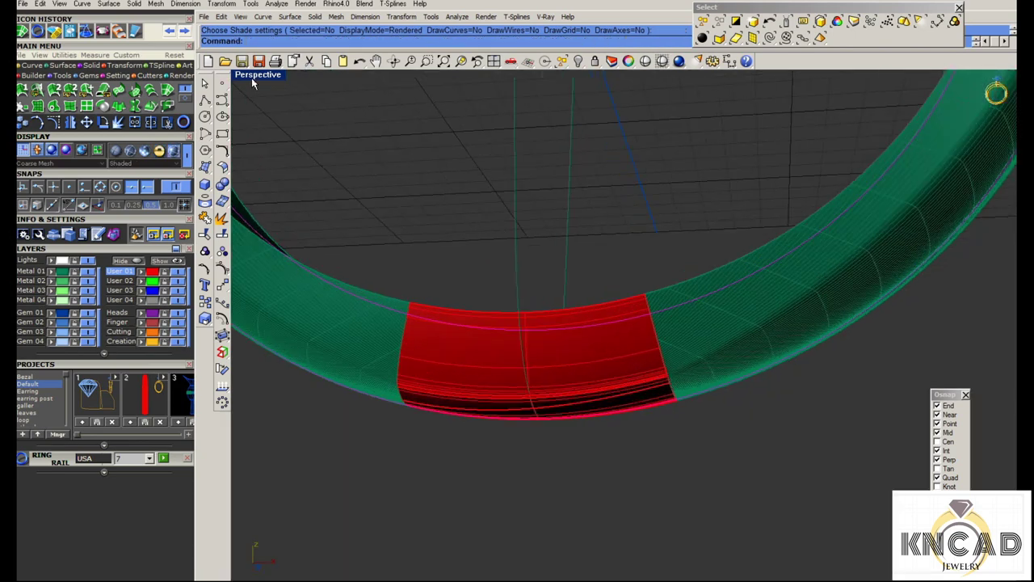
Draw wider V guide lines from the origin in the maximized Front view
double_click(254, 75)
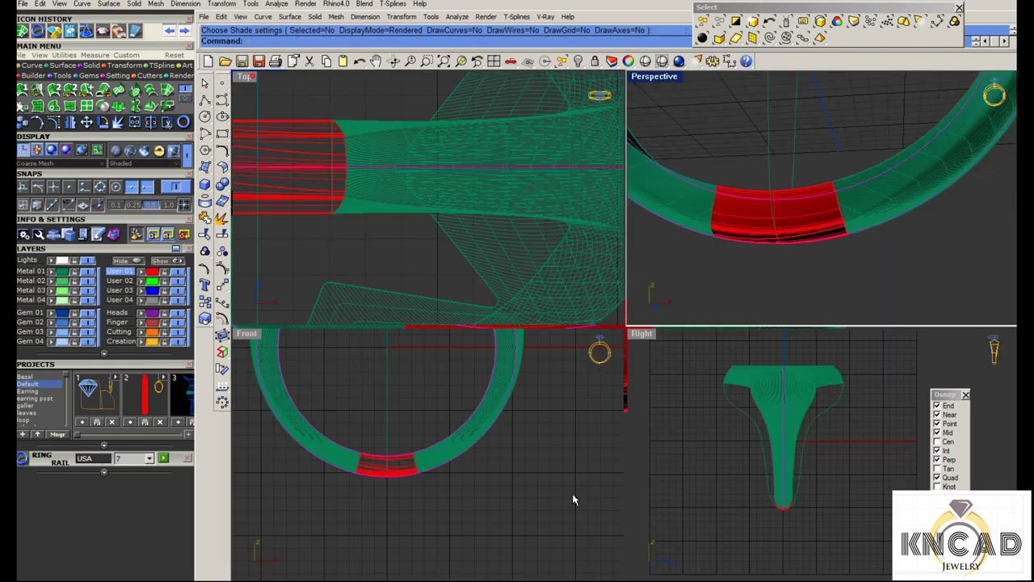
scroll(809, 508, up, 3)
scroll(799, 511, up, 3)
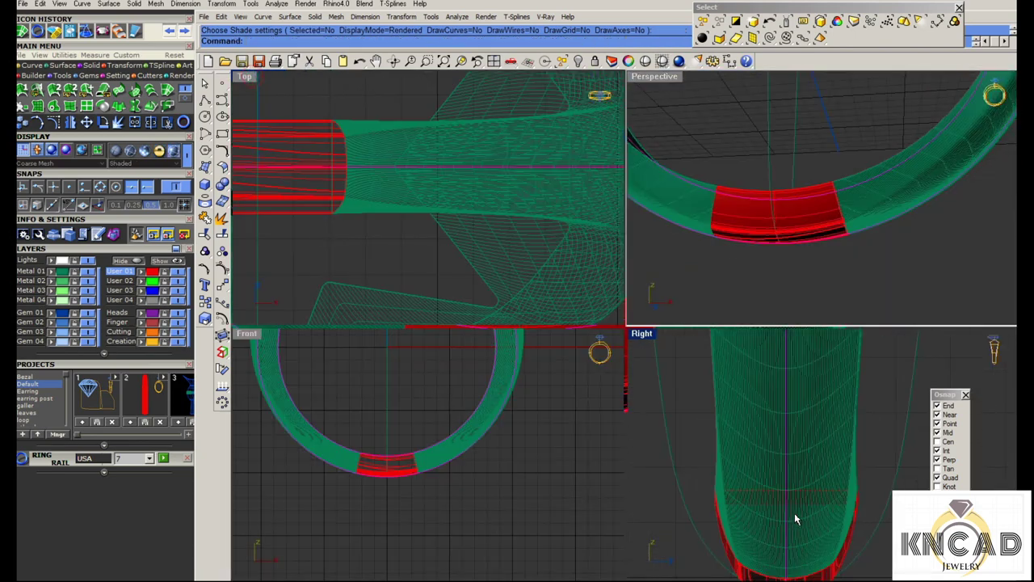
double_click(236, 335)
click(204, 99)
click(542, 107)
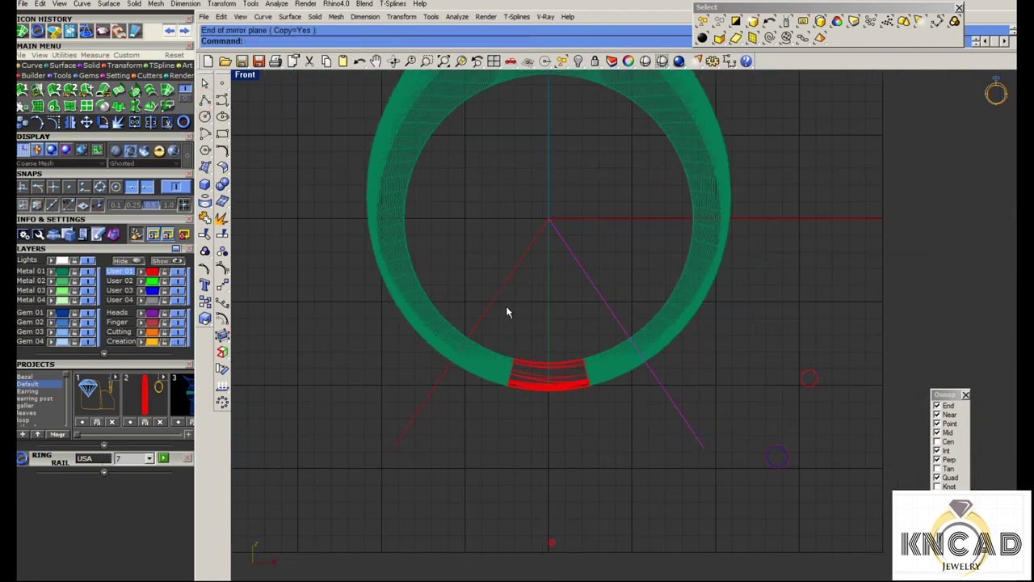
click(510, 316)
Trim the band between the V guide lines
text(trim)
scroll(476, 364, up, 2)
key(Return)
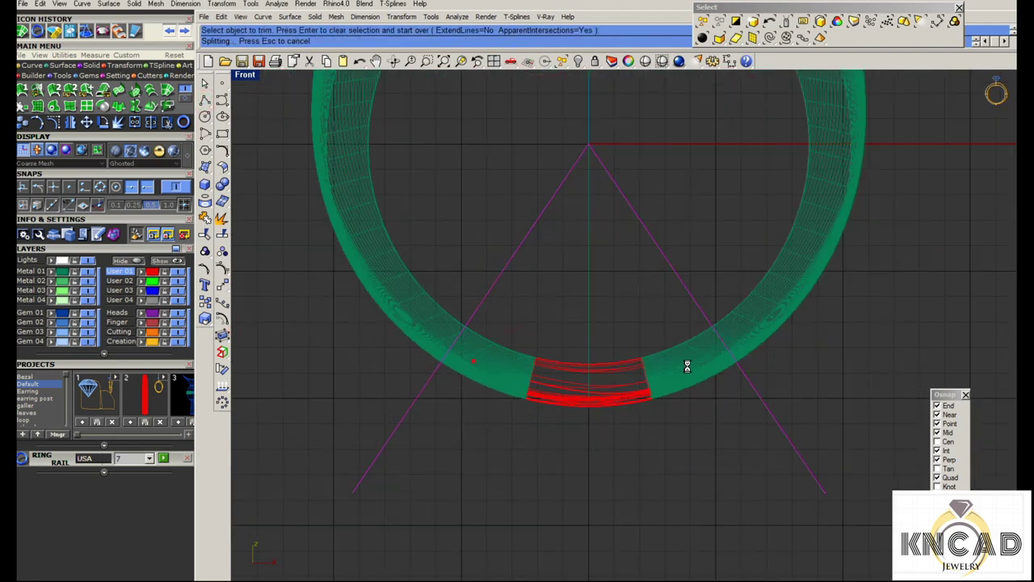
key(Escape)
Delete the old red sweep surface and select the V guide lines
drag(689, 366, 476, 449)
key(Delete)
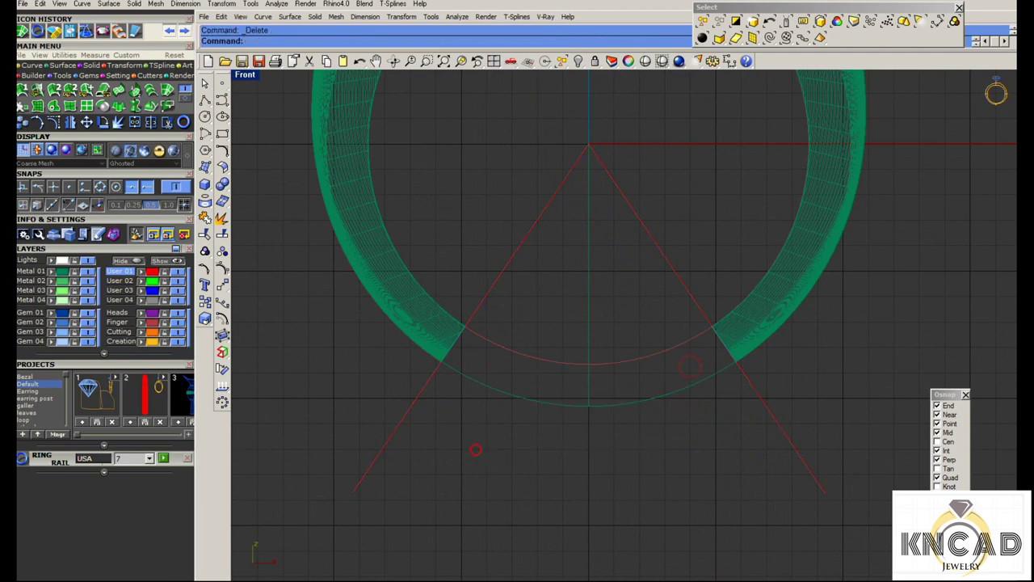
click(691, 201)
double_click(245, 75)
double_click(647, 75)
Delete the V guide lines and pick the upper and lower bottom curves as sweep rails
key(Delete)
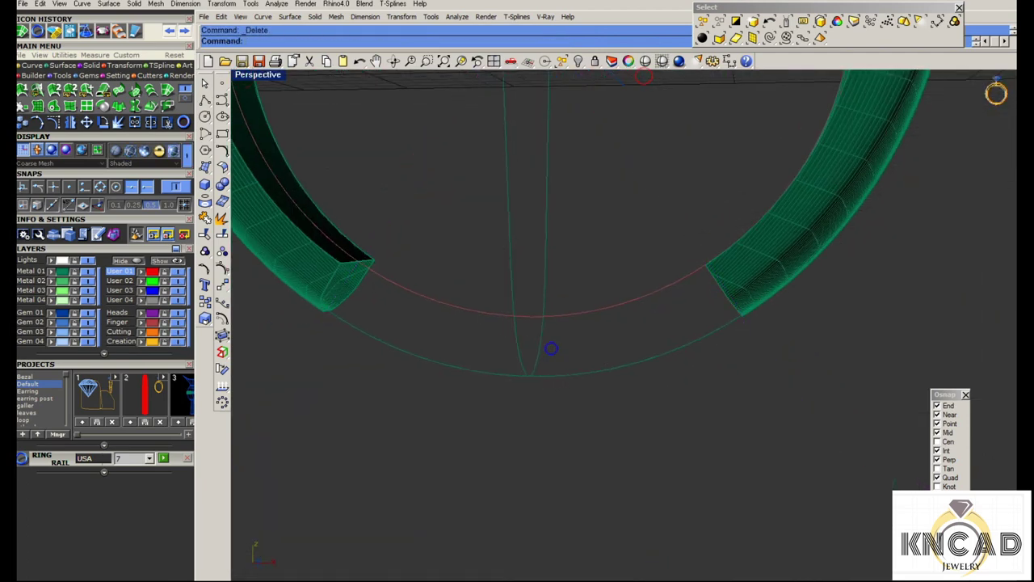
click(711, 286)
right_drag(647, 294, 651, 350)
text(d)
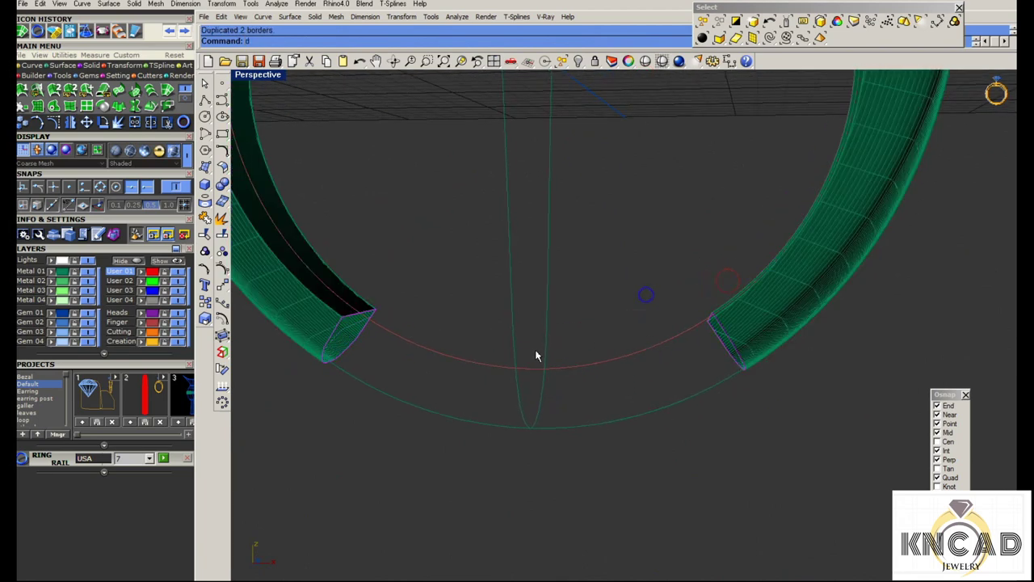
key(Return)
click(452, 356)
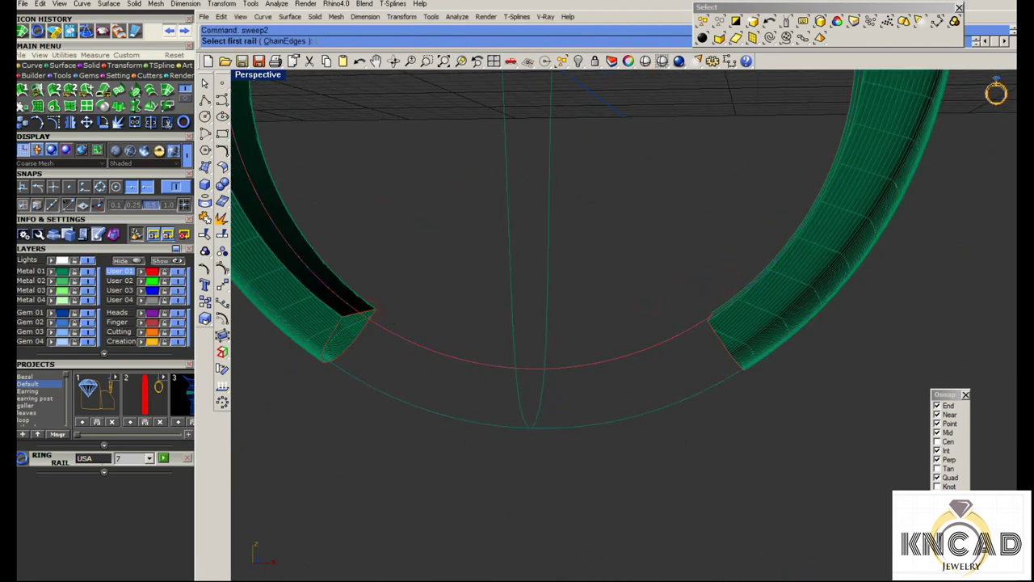
click(454, 364)
key(Return)
click(419, 408)
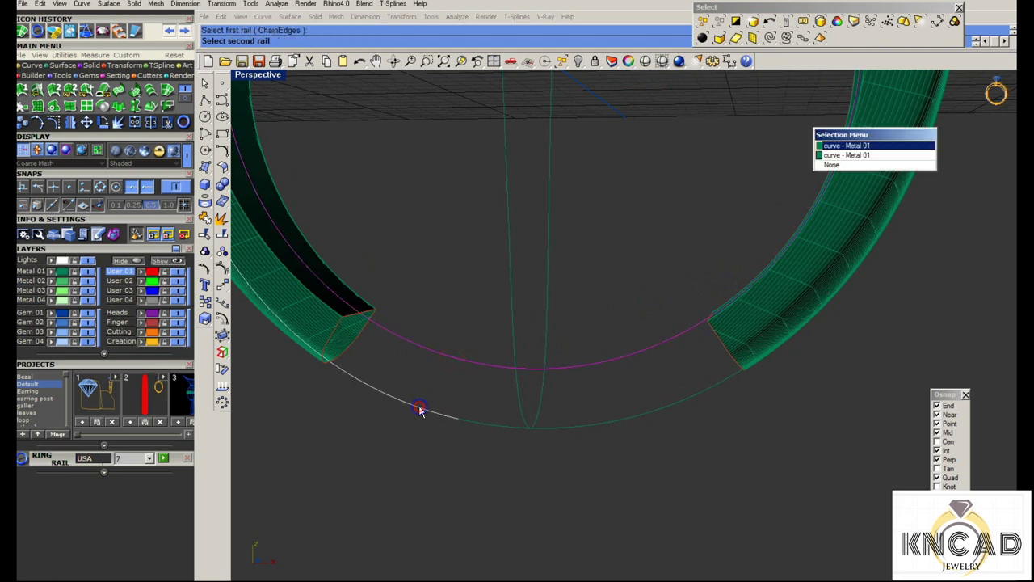
click(495, 426)
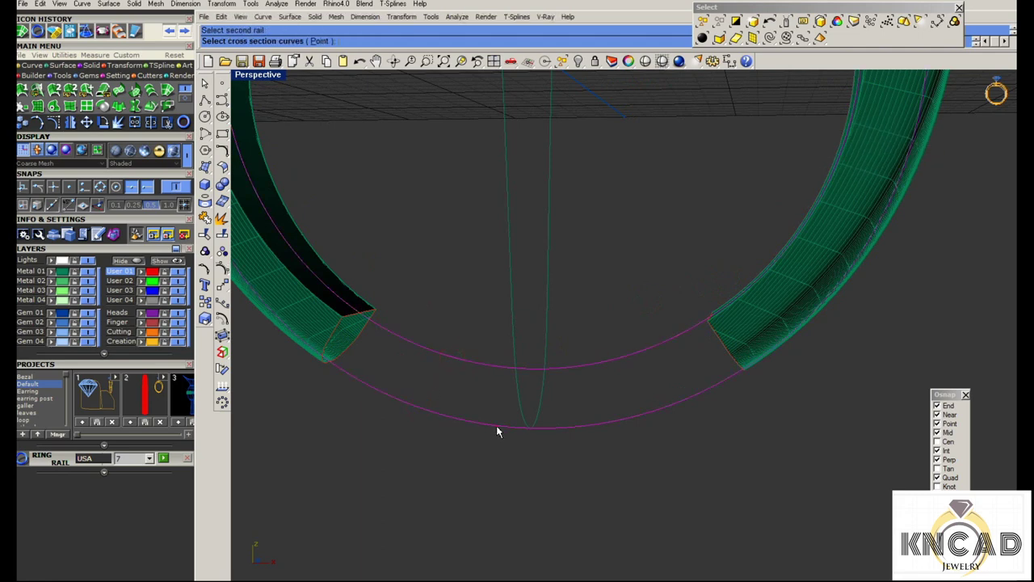
Pick both end cross-sections and align the left cross-section's seam point
click(352, 326)
key(Return)
click(717, 346)
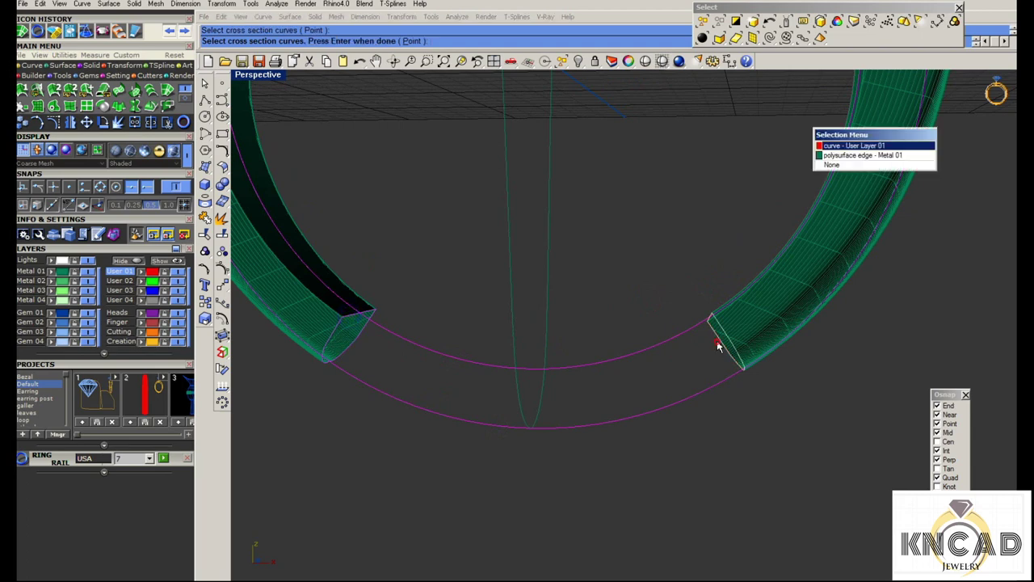
key(Return)
key(Return)
right_drag(722, 420, 699, 358)
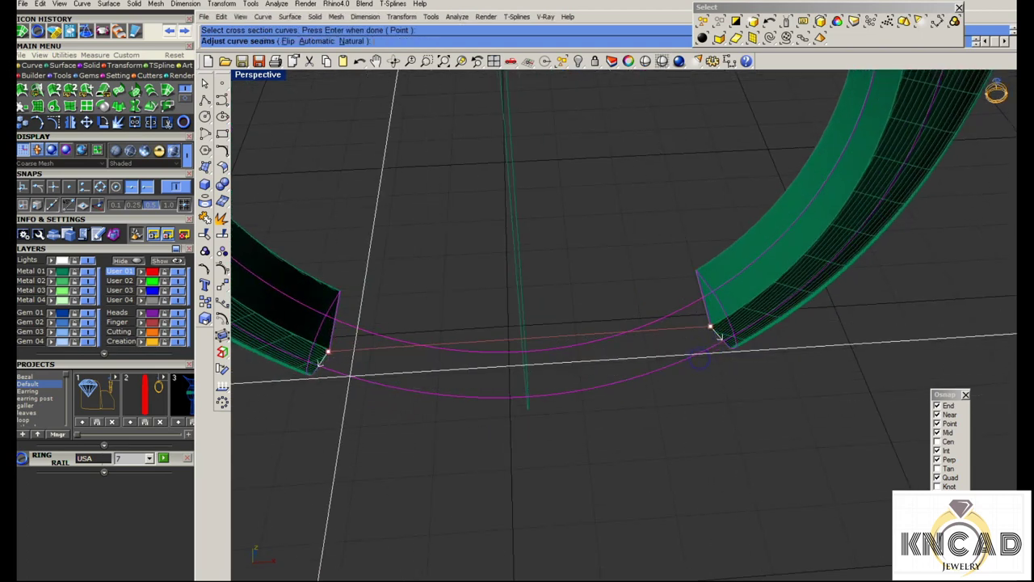
scroll(328, 358, up, 5)
click(334, 307)
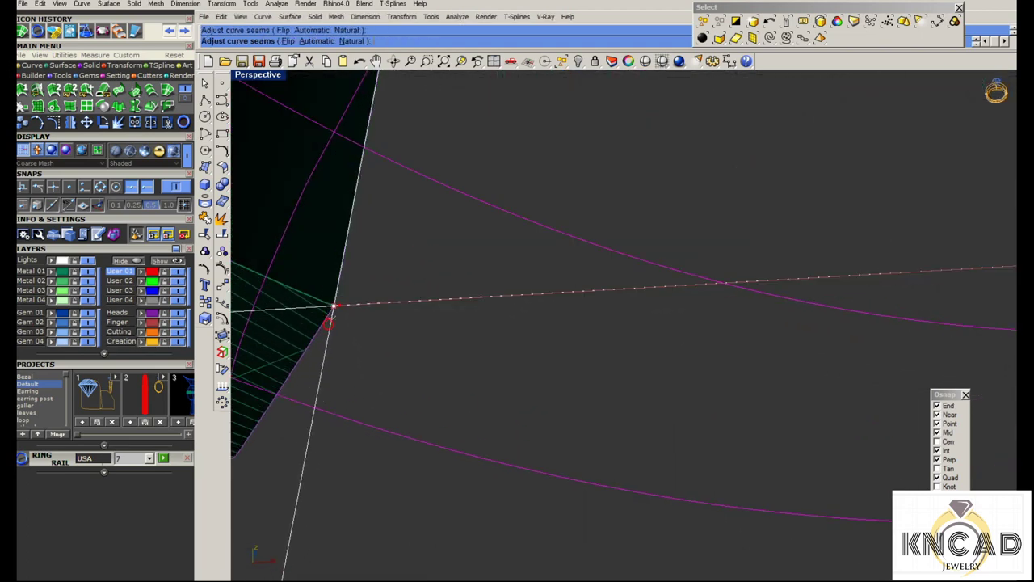
scroll(397, 392, down, 4)
scroll(773, 369, up, 4)
right_drag(755, 300, 727, 356)
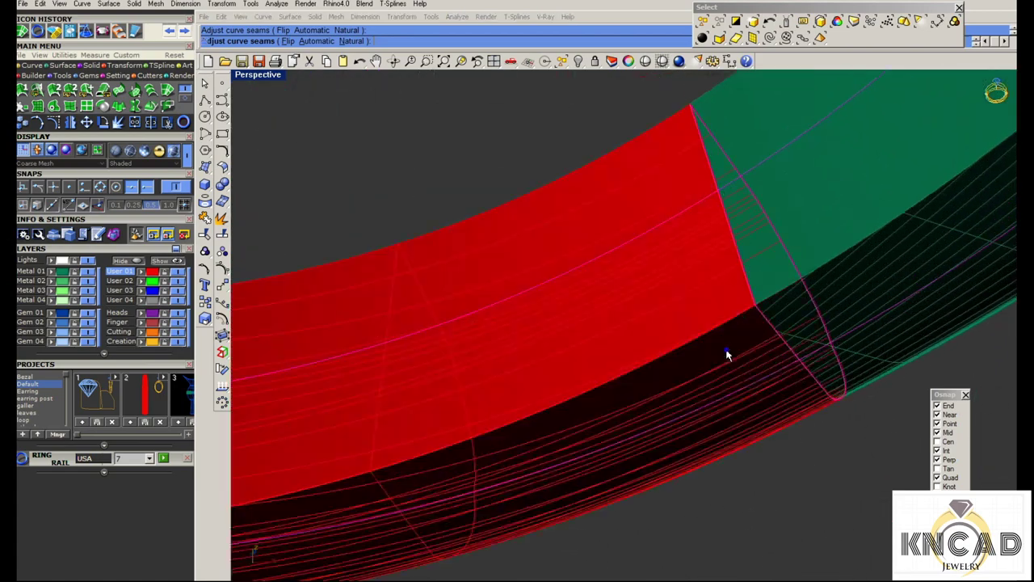
key(Return)
Turn on Maintain height, preview and accept the sweep, then view the ring shaded
scroll(687, 331, down, 3)
right_drag(651, 312, 641, 300)
scroll(636, 270, up, 3)
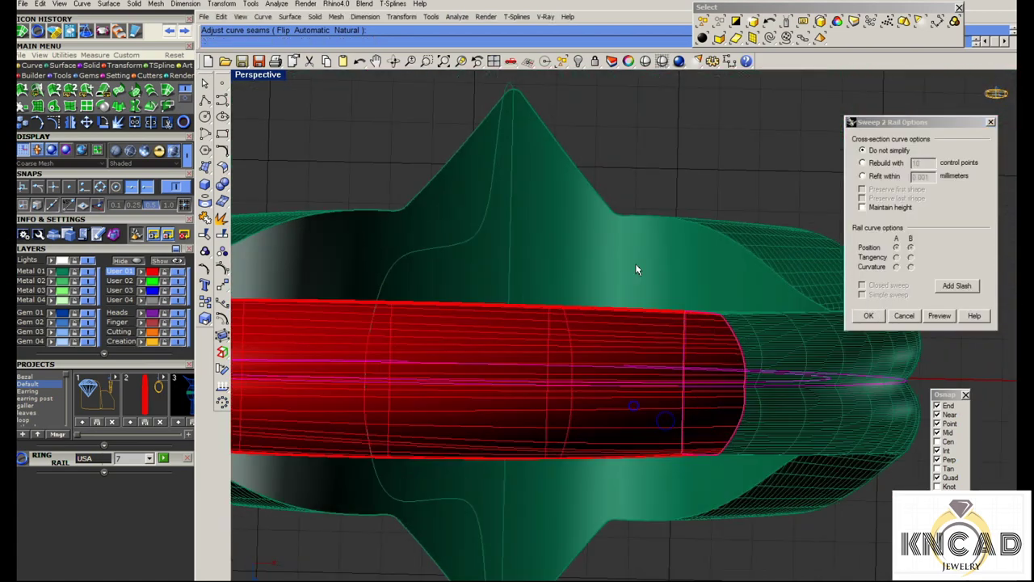
click(862, 206)
click(937, 315)
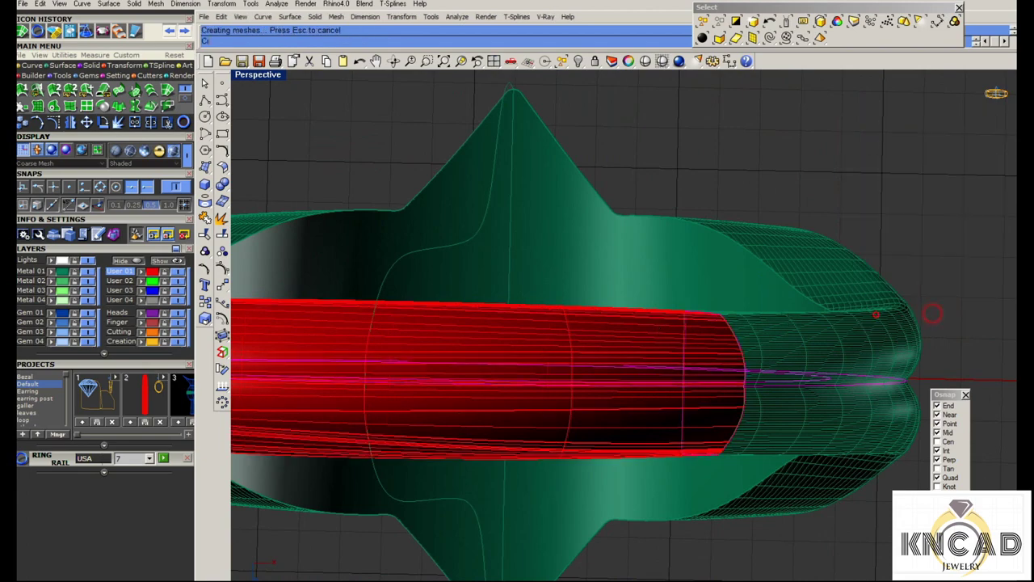
scroll(932, 313, down, 3)
right_drag(932, 313, 576, 473)
scroll(591, 474, up, 3)
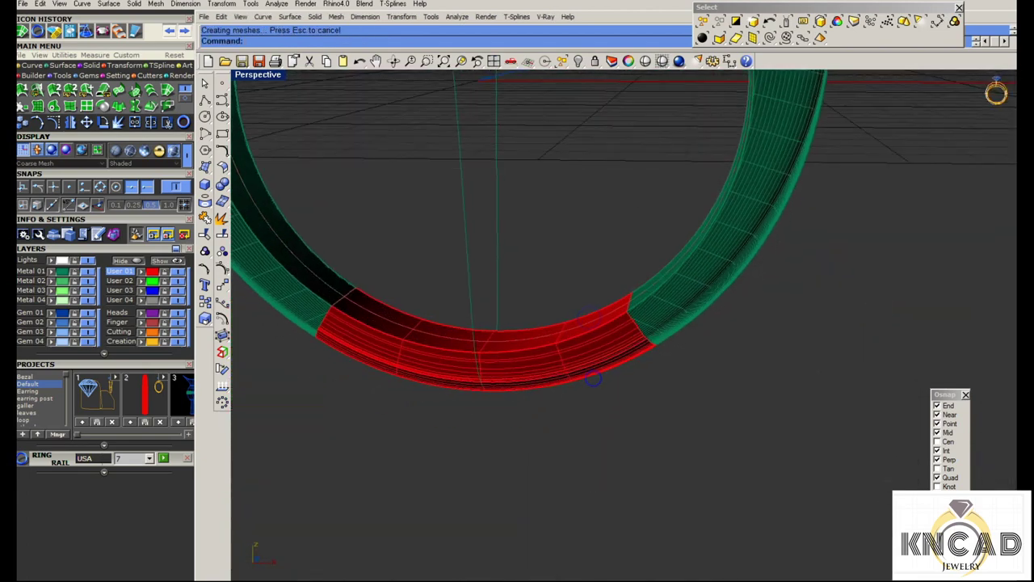
click(662, 61)
right_drag(574, 420, 559, 331)
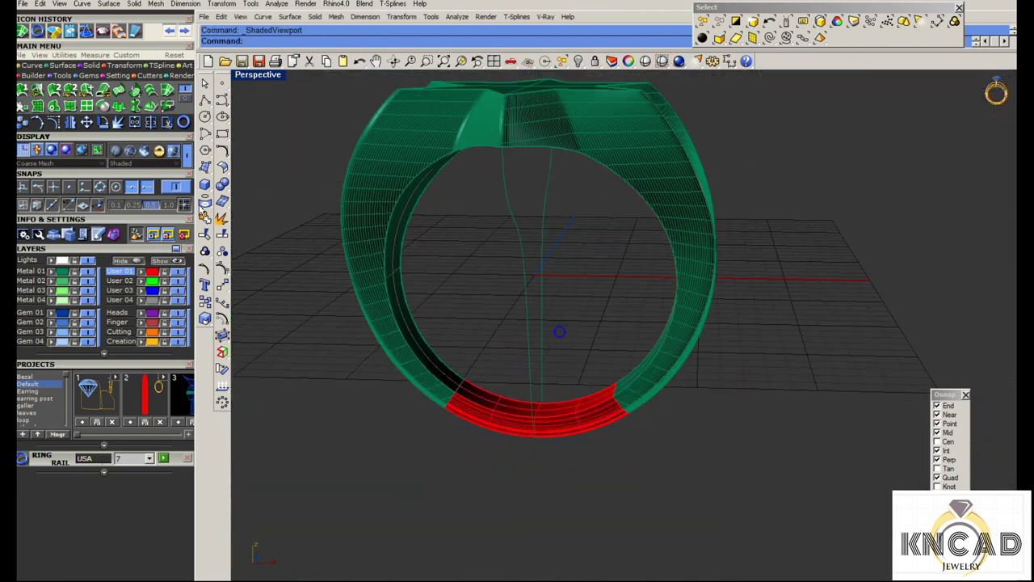
Join the shank and band bottom surfaces into one closed polysurface
click(205, 216)
scroll(380, 319, up, 2)
click(366, 309)
click(523, 458)
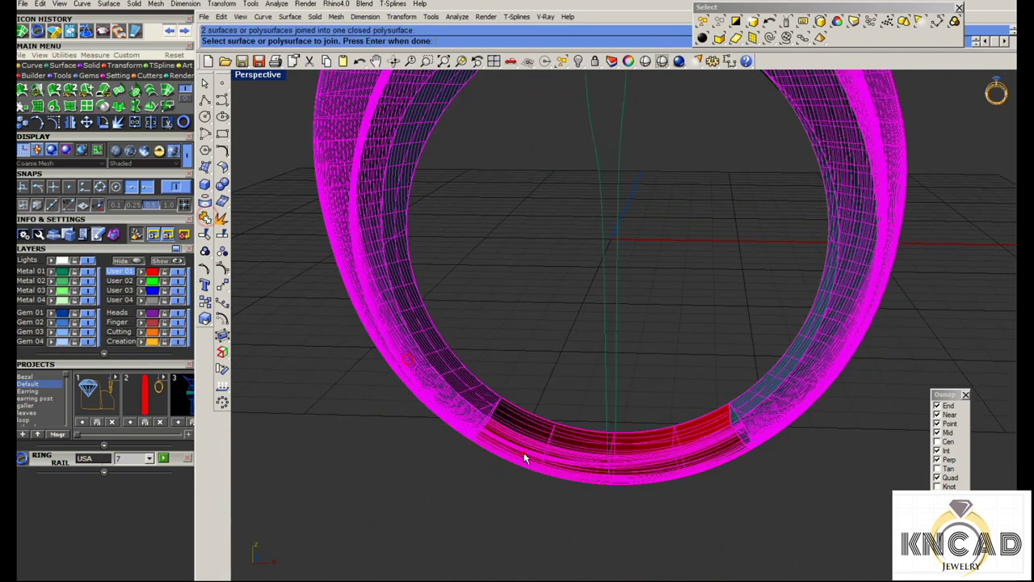
key(Return)
scroll(505, 471, down, 4)
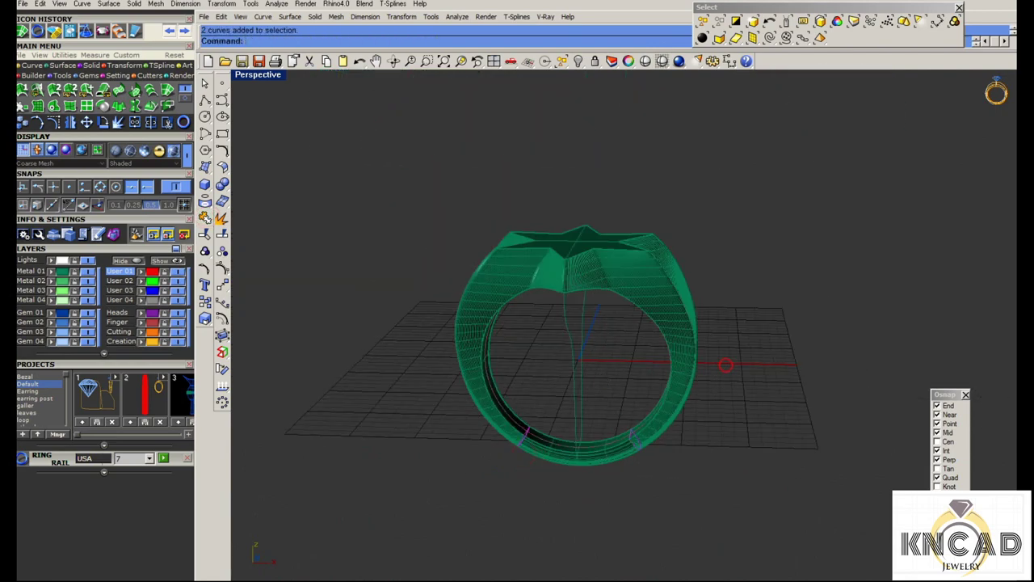
Show four views zoomed to the ring, hide the construction curves, and preview rendered
click(493, 61)
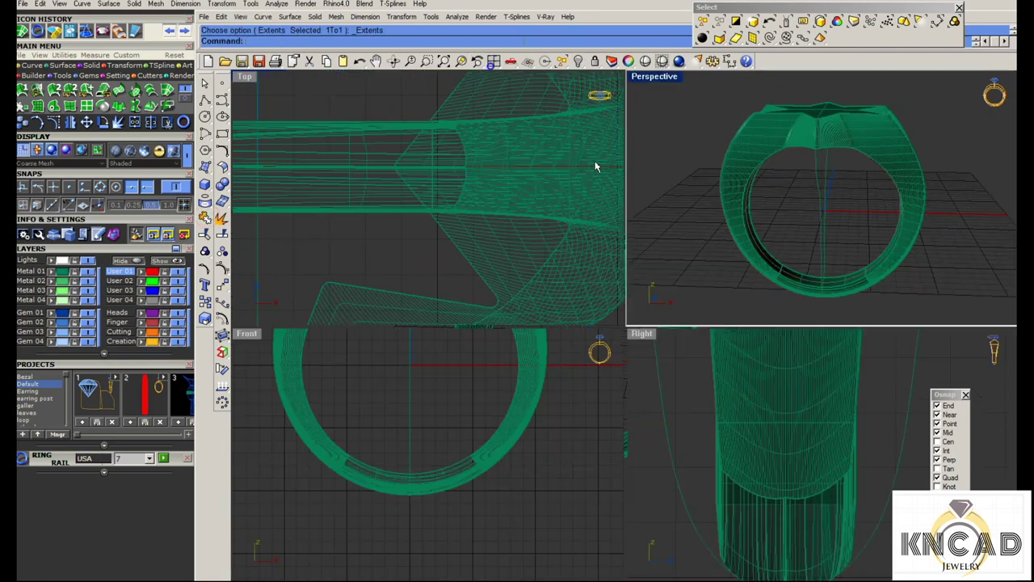
click(767, 38)
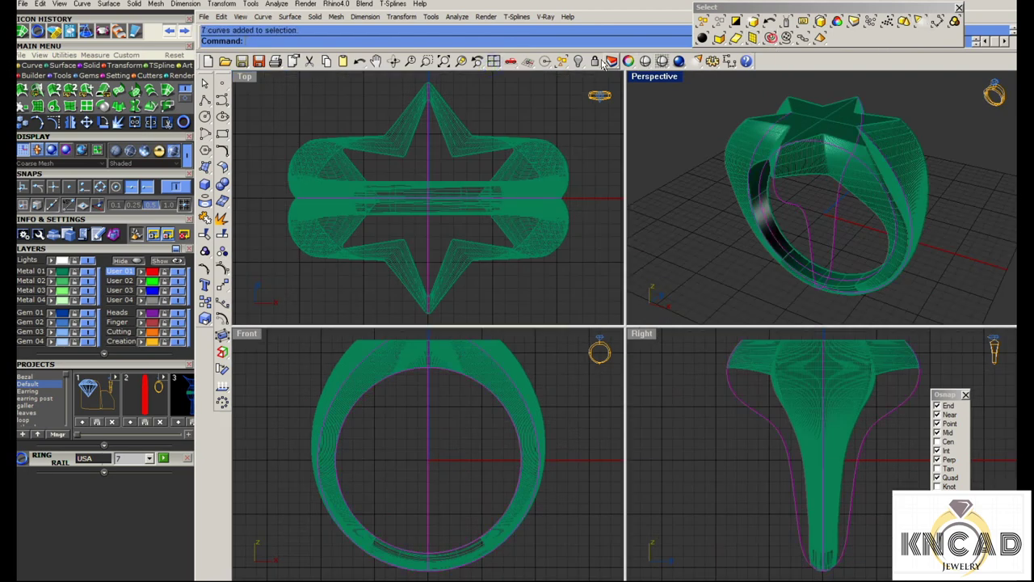
click(578, 62)
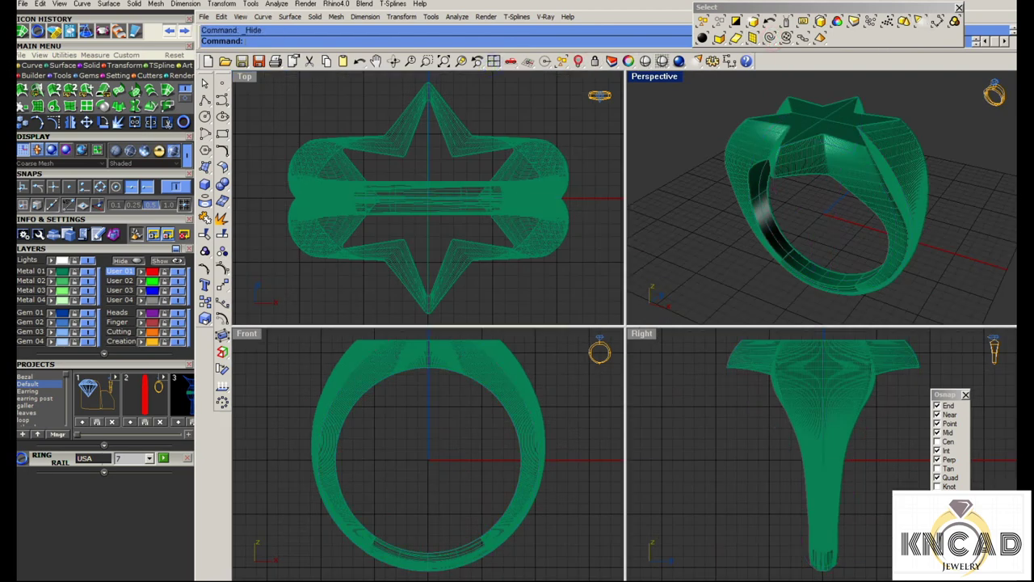
click(645, 62)
Orbit the rendered ring in maximized Perspective, then preview all four views rendered
mouse_move(808, 242)
right_down()
mouse_move(896, 251)
mouse_move(799, 231)
mouse_move(893, 229)
mouse_move(687, 245)
mouse_move(758, 139)
mouse_move(865, 169)
mouse_move(856, 186)
right_up()
double_click(656, 76)
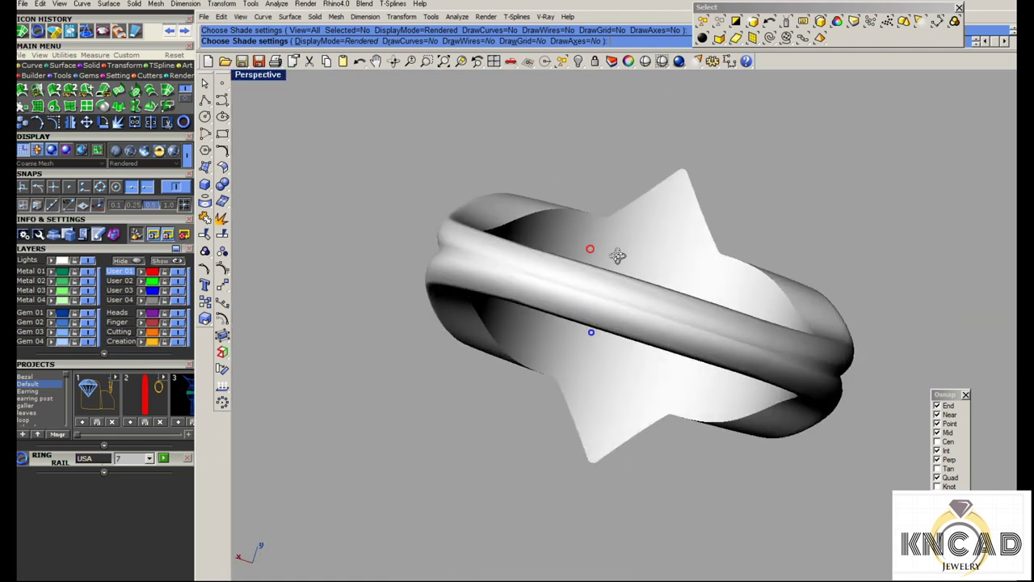
mouse_move(618, 257)
right_down()
mouse_move(607, 340)
mouse_move(700, 423)
mouse_move(601, 424)
mouse_move(466, 487)
mouse_move(397, 344)
mouse_move(469, 259)
mouse_move(453, 408)
mouse_move(493, 283)
right_up()
key(Return)
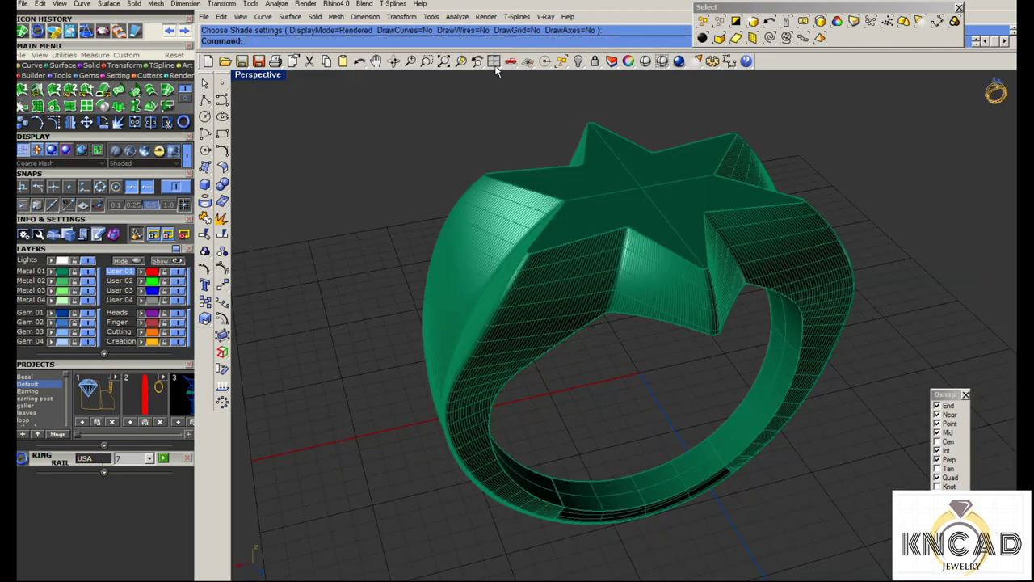
click(495, 62)
click(645, 61)
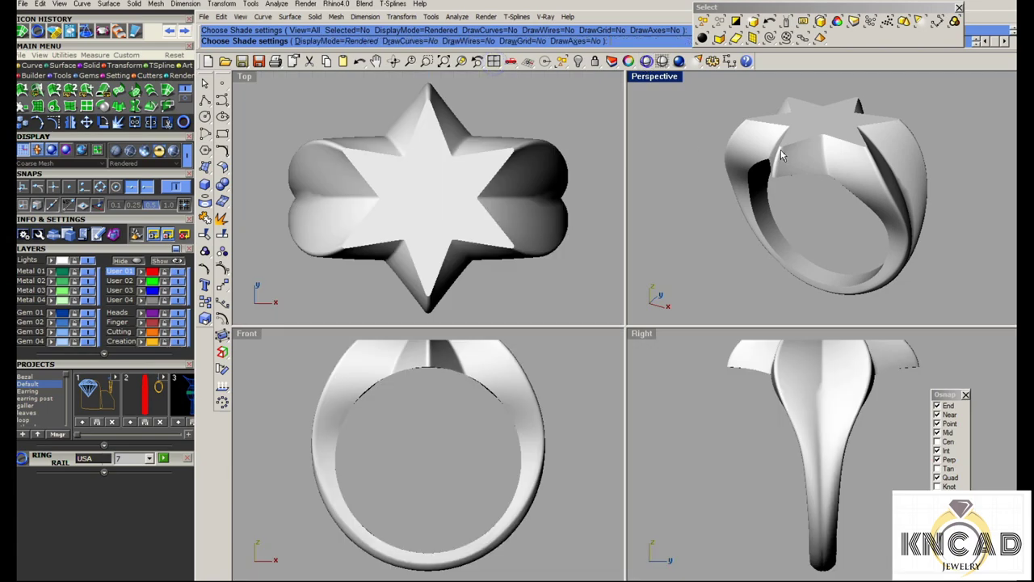
key(Return)
Maximize Perspective, select the ring, and repeat the rendered shading preview
double_click(662, 78)
click(661, 252)
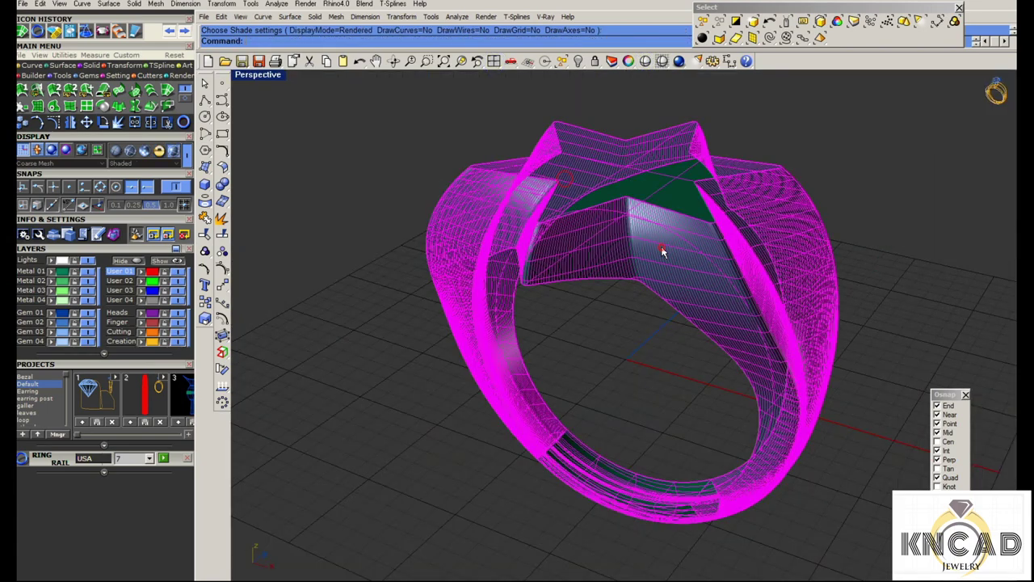
right_click(661, 252)
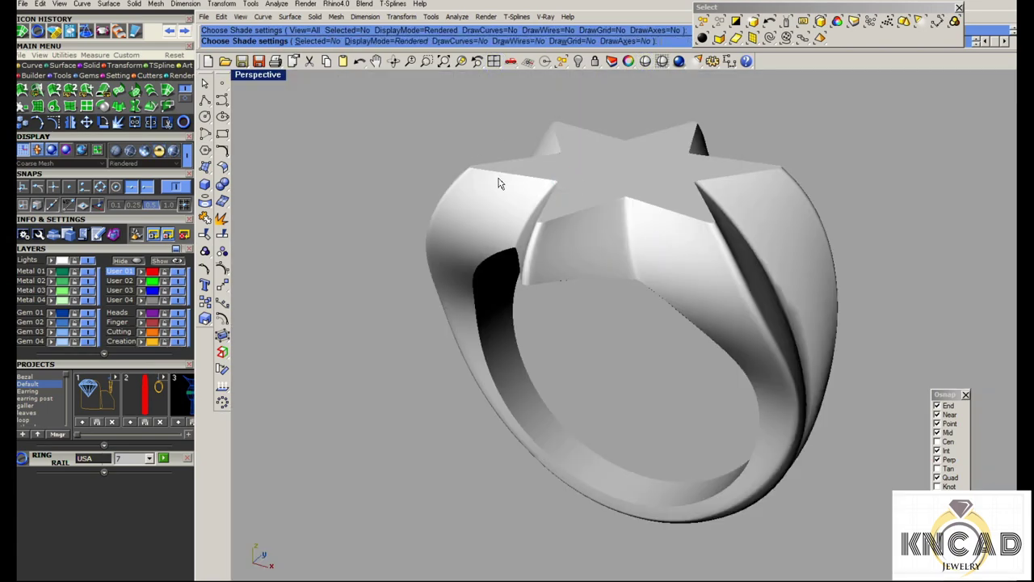
key(Return)
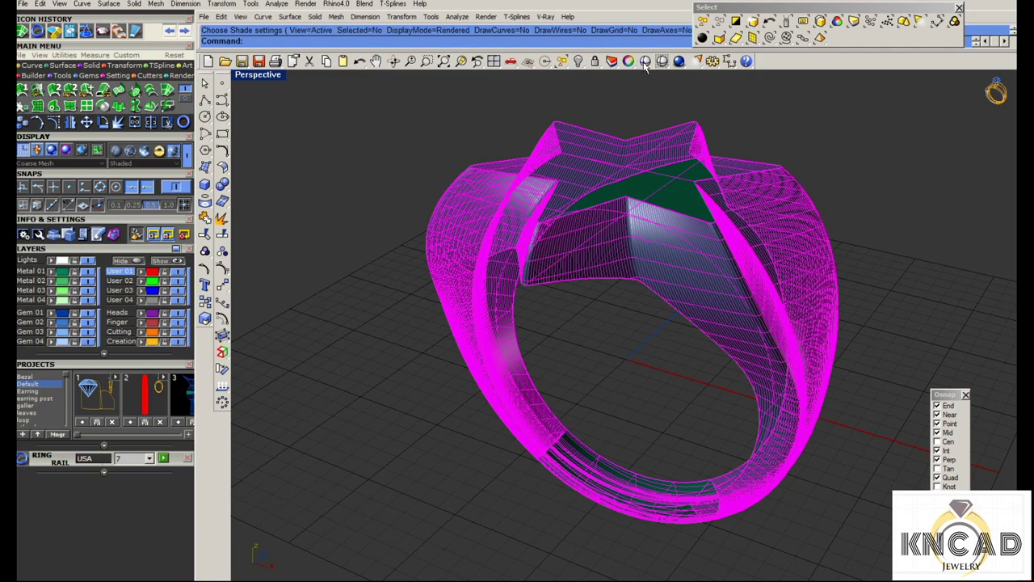
right_click(397, 122)
key(Return)
Preview the ring in WorkingShade display mode with the star top tilted toward the viewer
right_click(430, 136)
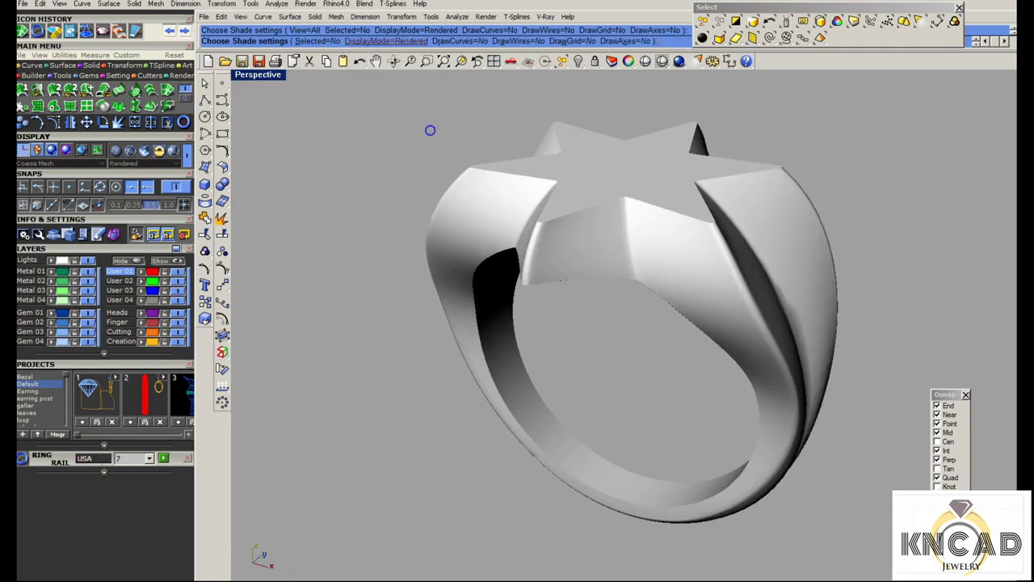
text(d)
key(Return)
text(w)
key(Return)
right_drag(544, 249, 528, 263)
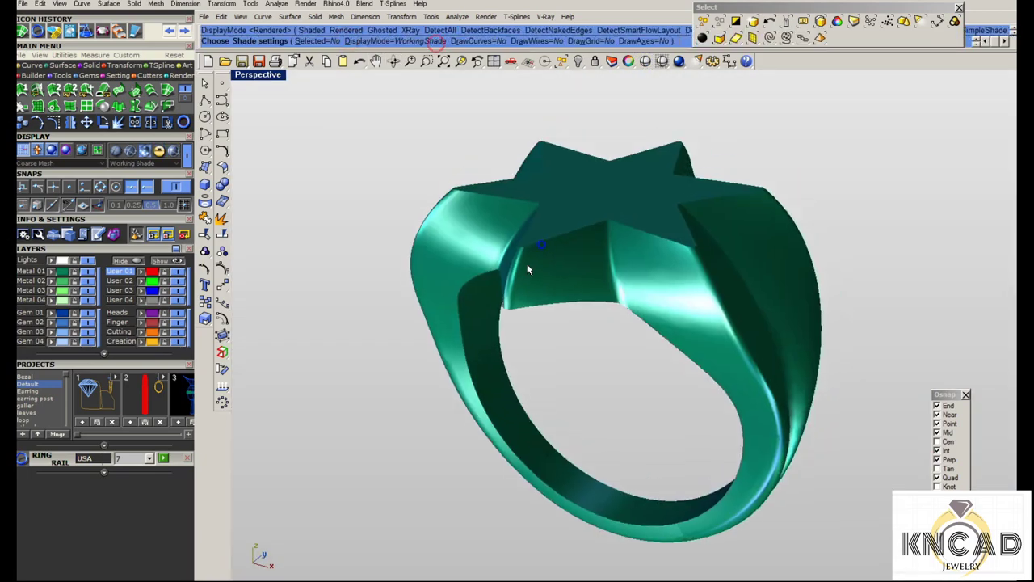
key(Return)
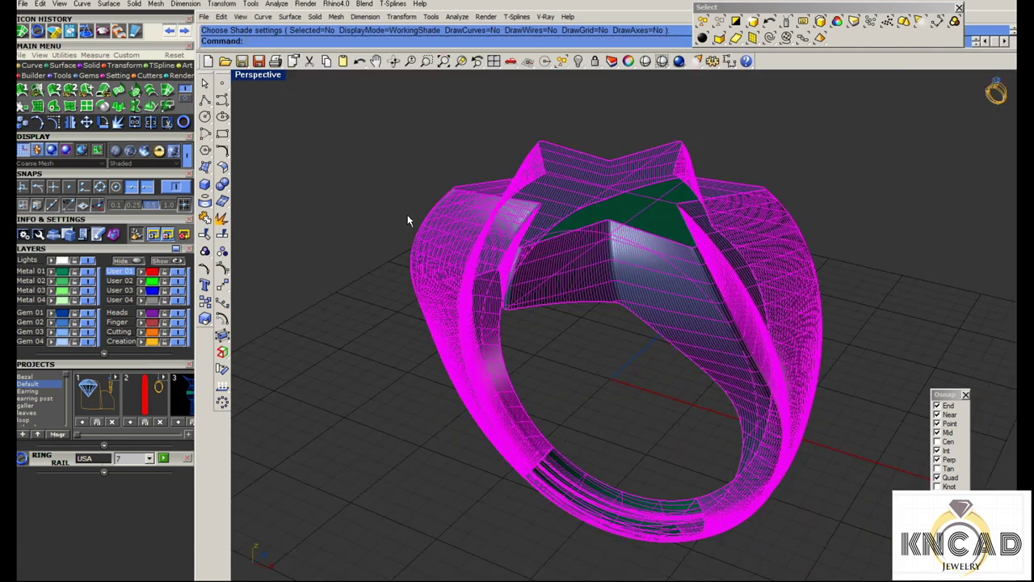
In Notepad, add closing lines thanking viewers, noting the 7-minute build, and asking for design comments, subscribes and likes
key(alt+Tab)
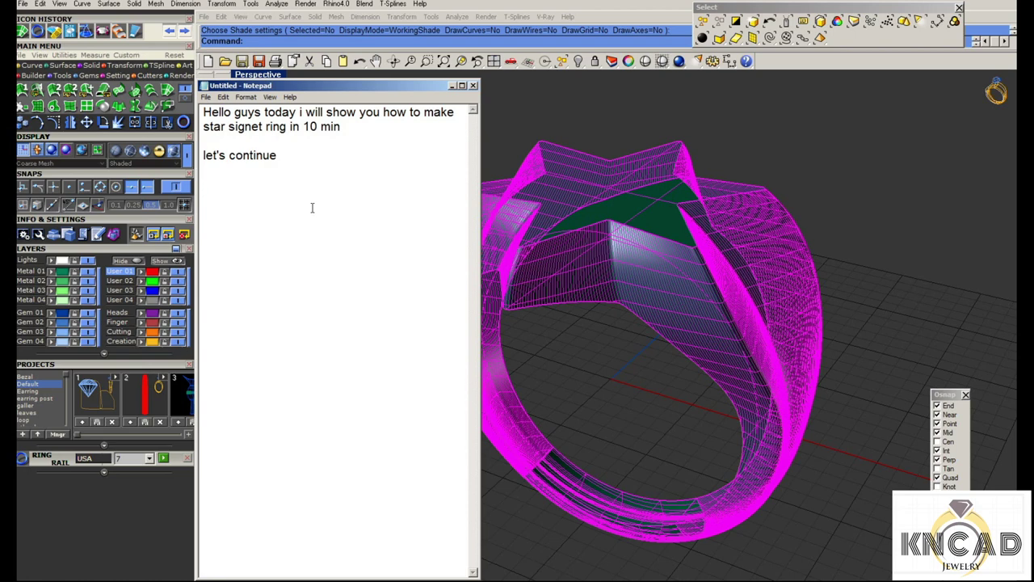
text(thankyou for watching)
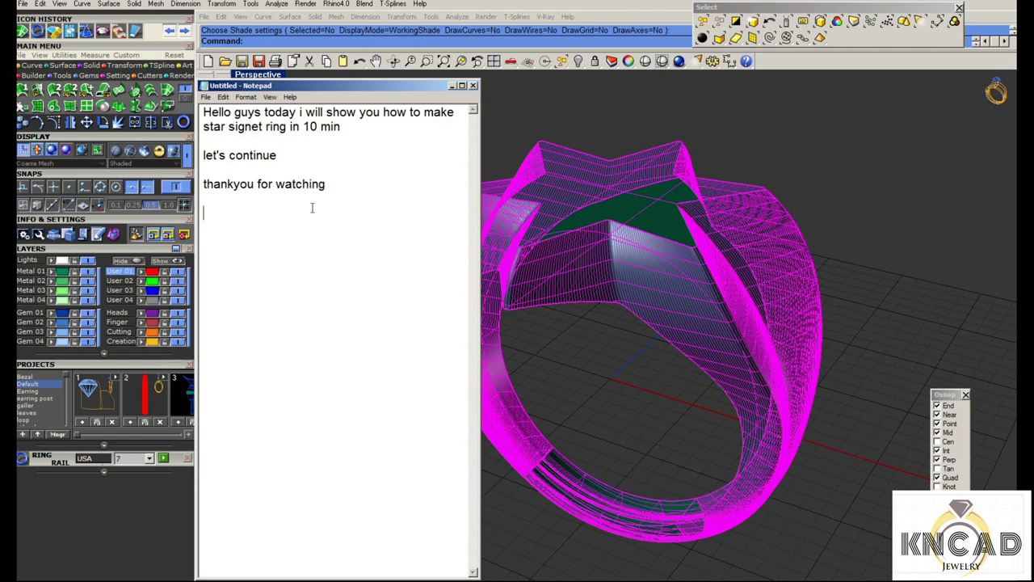
text(think we did in 7 min)
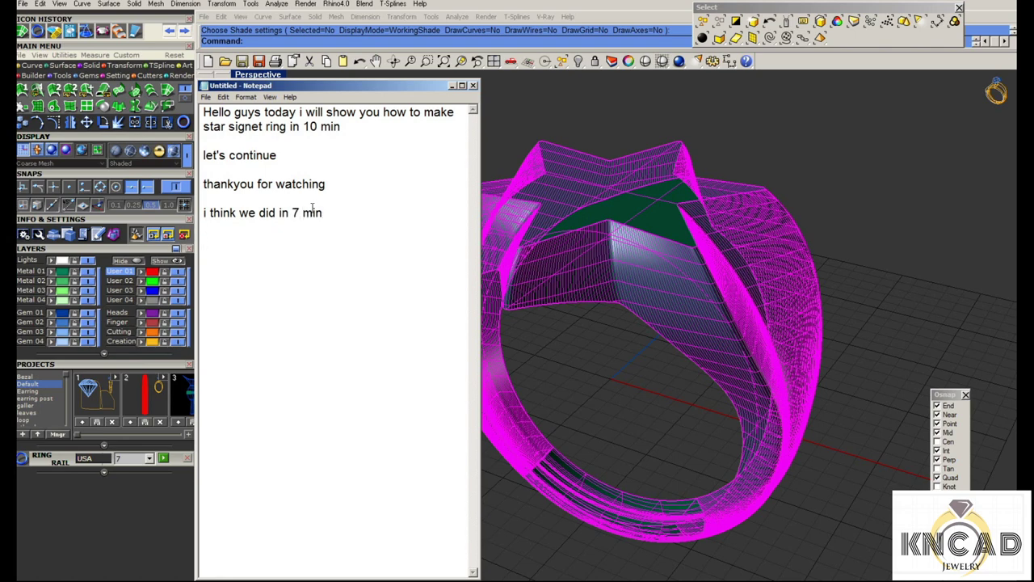
text(please co)
text(mment )
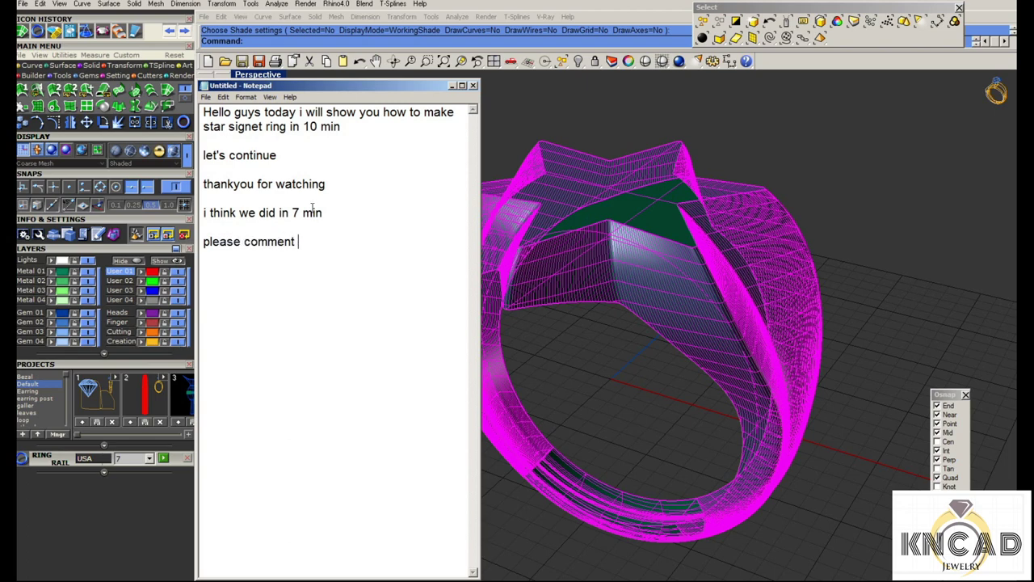
text(for next video whic)
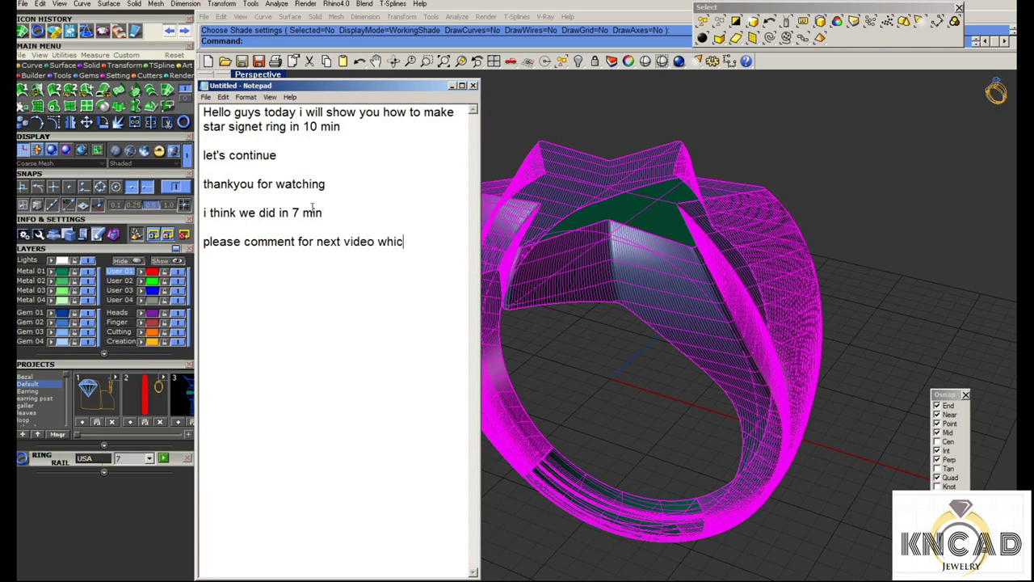
text(h design you )
text(want)
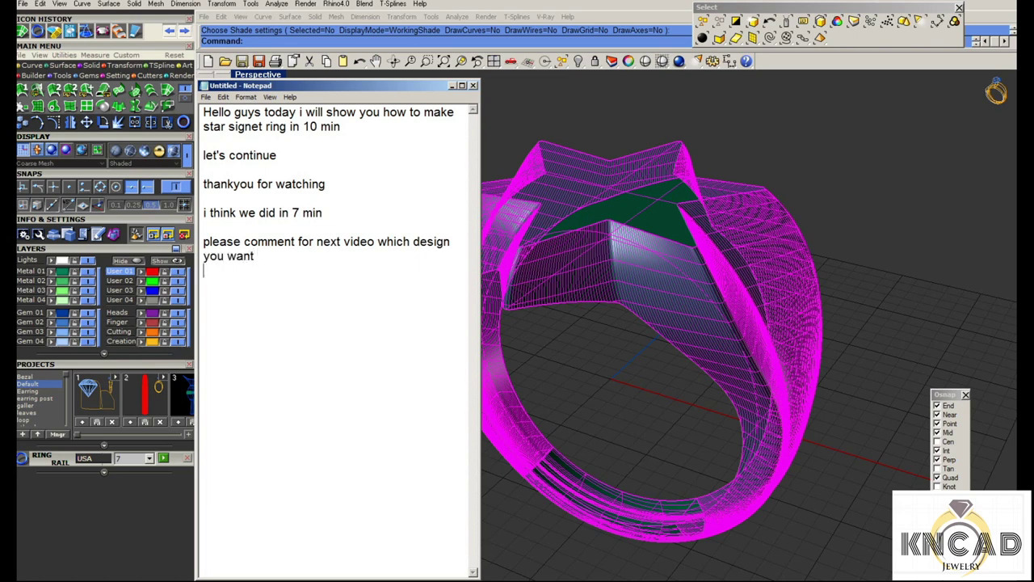
key(Return)
text(plz subscribe and li)
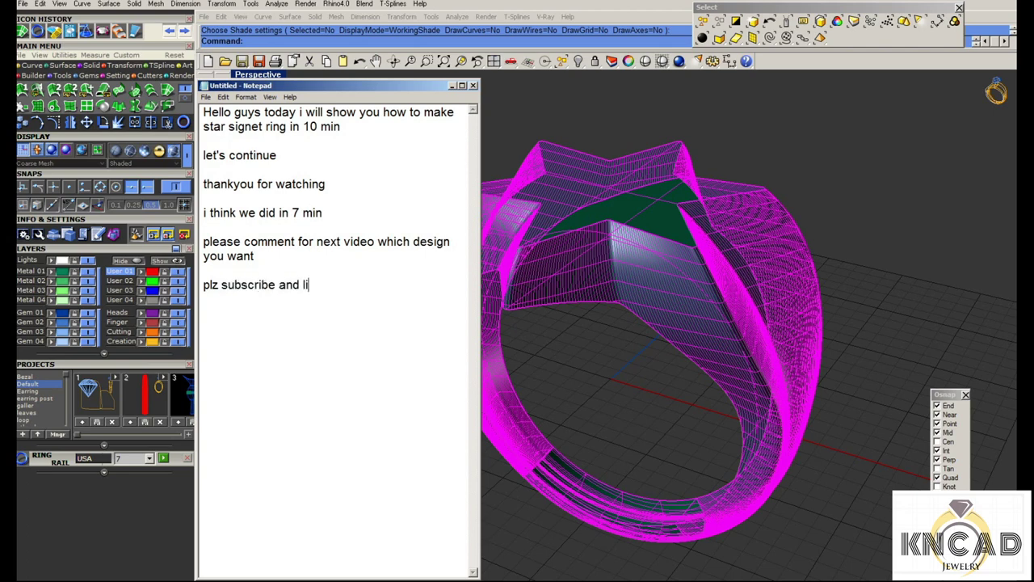
text(ke )
text(anks onceag)
text(ain)
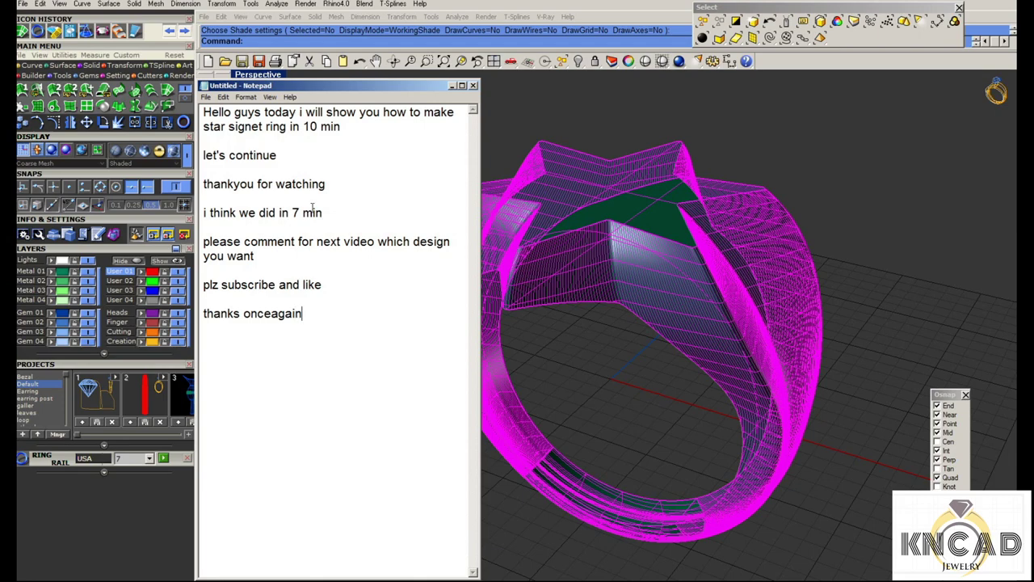